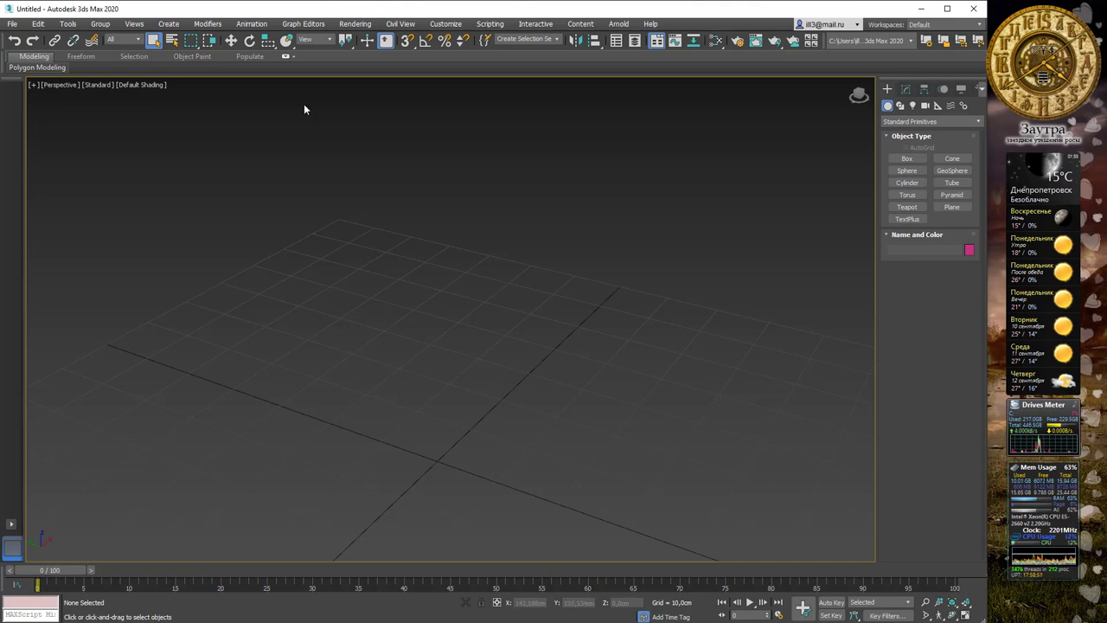
Step: Create a box about 43 cm long, 31 cm wide and 32 cm high beside the grid's origin in the perspective view
click(906, 158)
drag(208, 320, 288, 472)
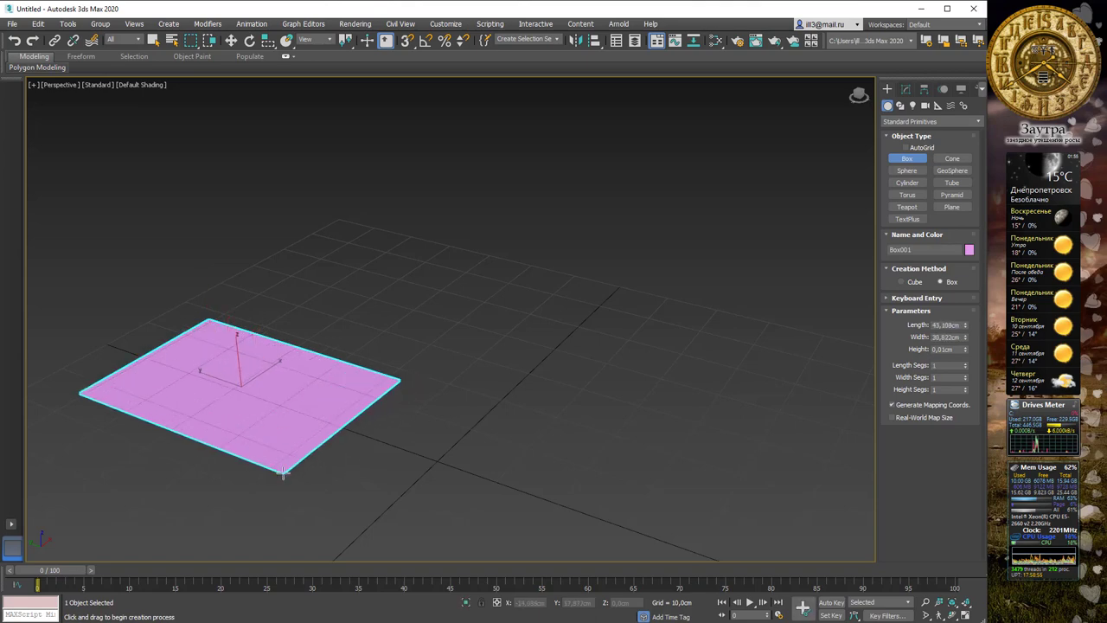
click(252, 302)
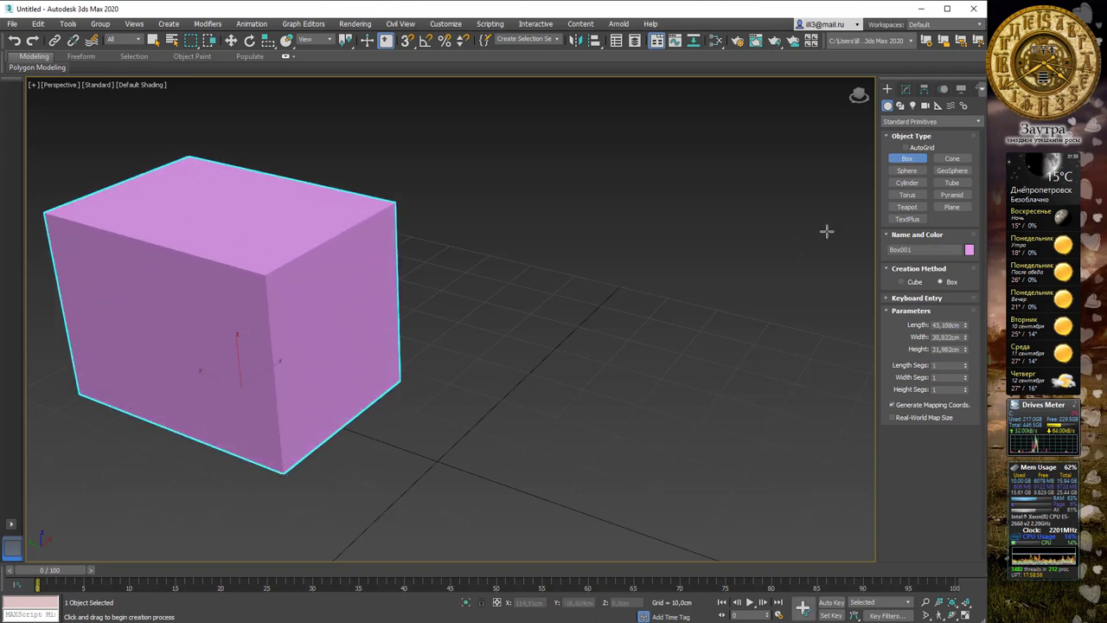
Step: Create a sphere with a radius of about 14.5 cm and a teapot with a radius of about 11.3 cm beside the box
click(913, 175)
drag(534, 254, 554, 286)
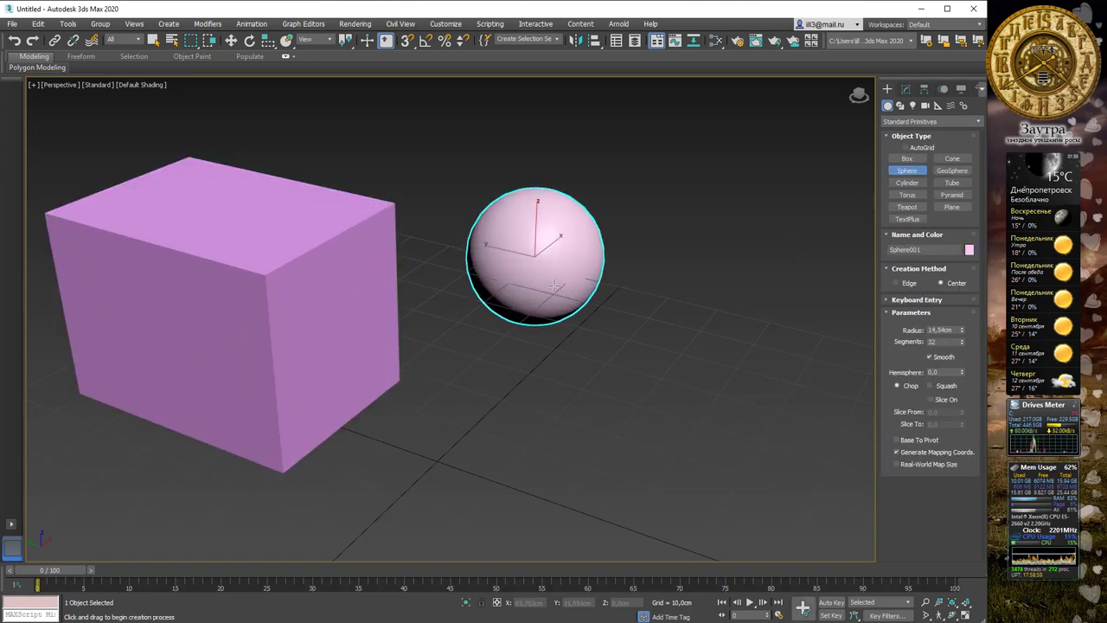
click(906, 207)
drag(780, 348, 778, 372)
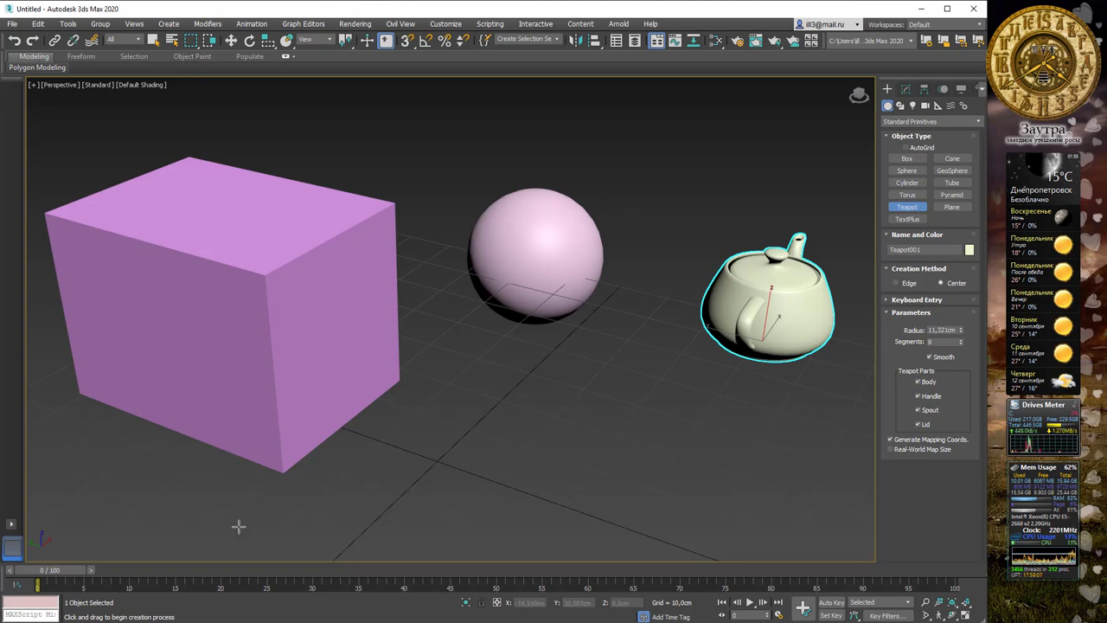
Step: Switch to File Explorer and open the brick folder inside textures
key(alt+Tab)
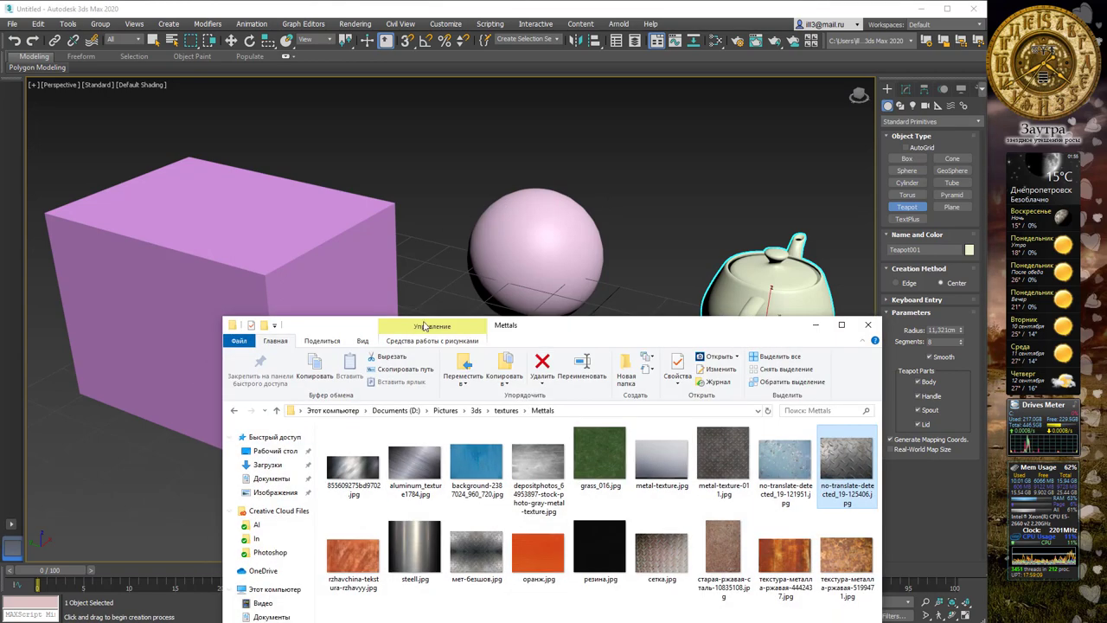
drag(609, 333, 629, 298)
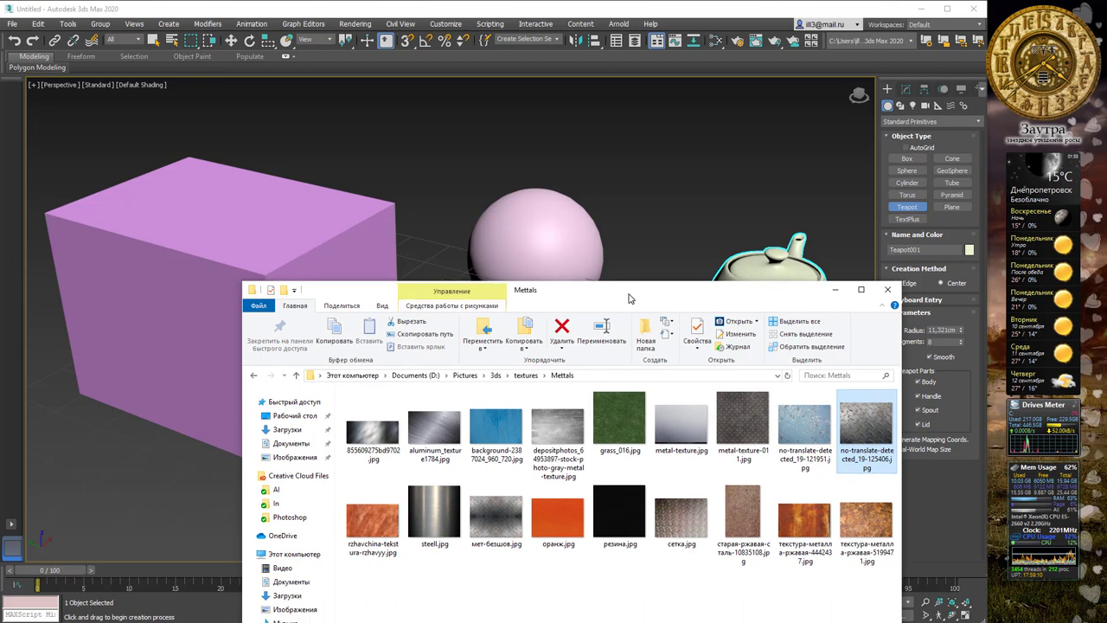
click(296, 374)
double_click(393, 410)
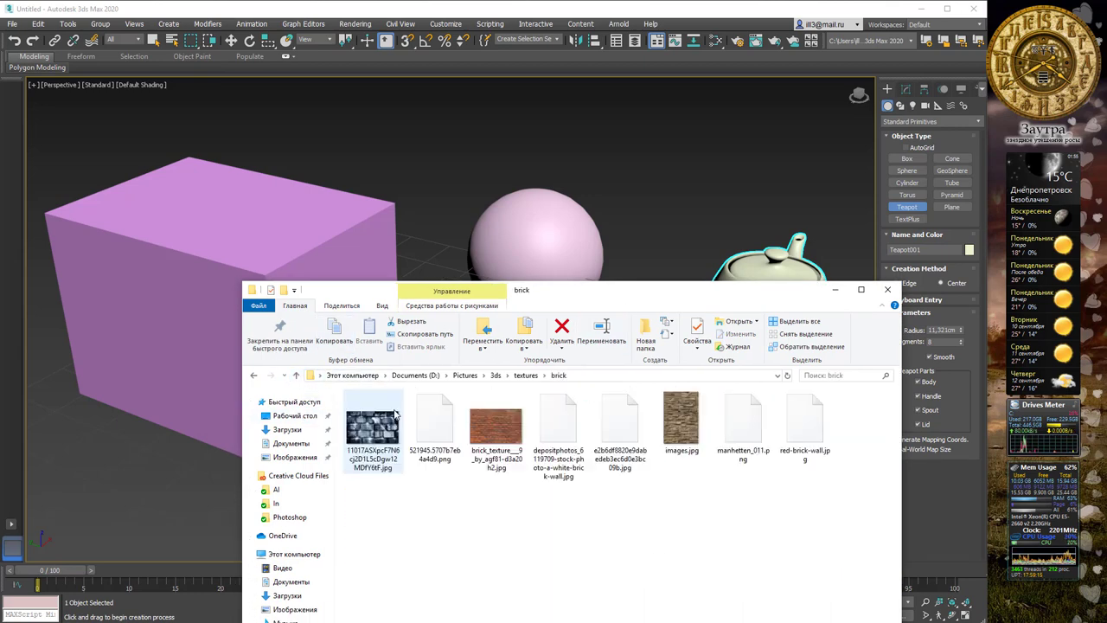
Step: Apply the image 521945.5707b7eb4a4d9.png as a texture to the box, sphere and teapot, and put the file window away
drag(434, 424, 286, 237)
drag(514, 289, 532, 251)
drag(445, 429, 781, 282)
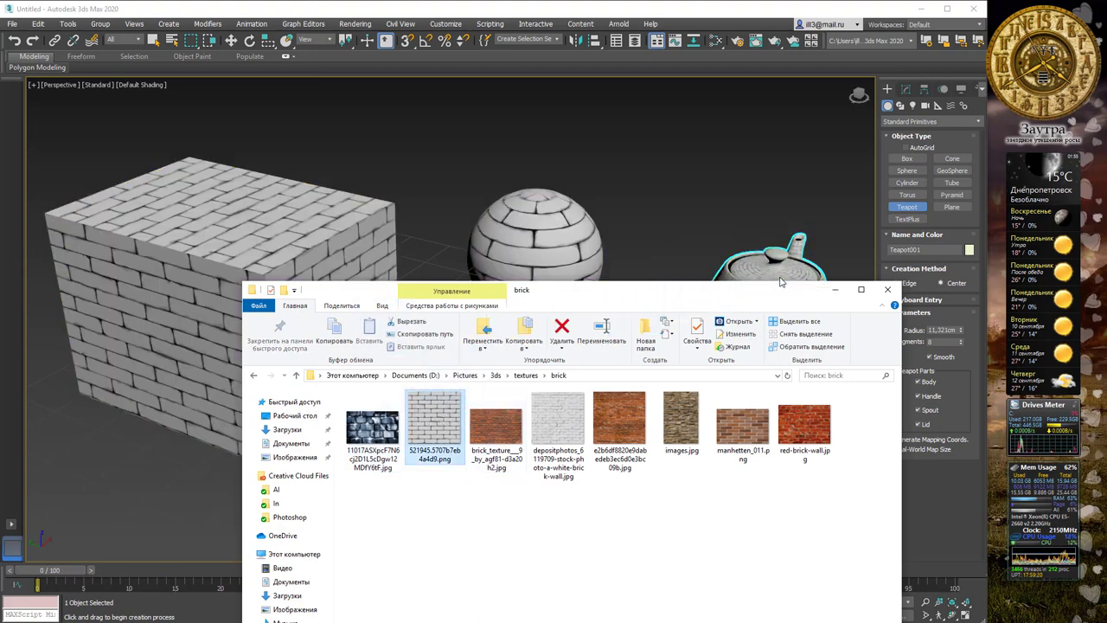
click(835, 290)
Step: Examine from several angles how the brick texture maps onto the box, sphere and teapot
scroll(432, 262, up, 5)
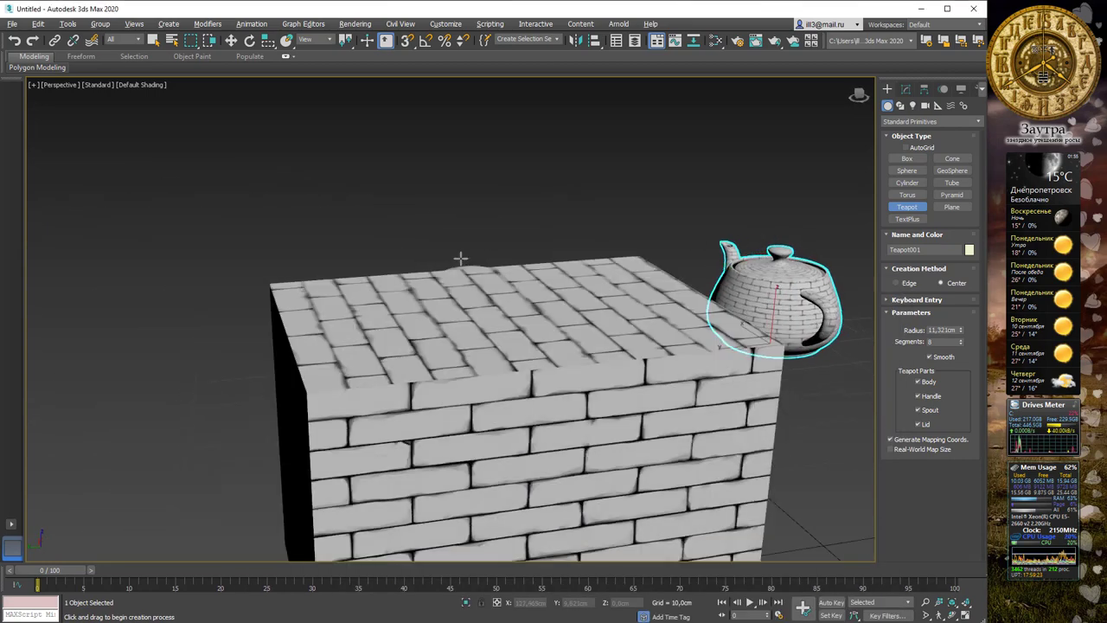
scroll(402, 259, down, 6)
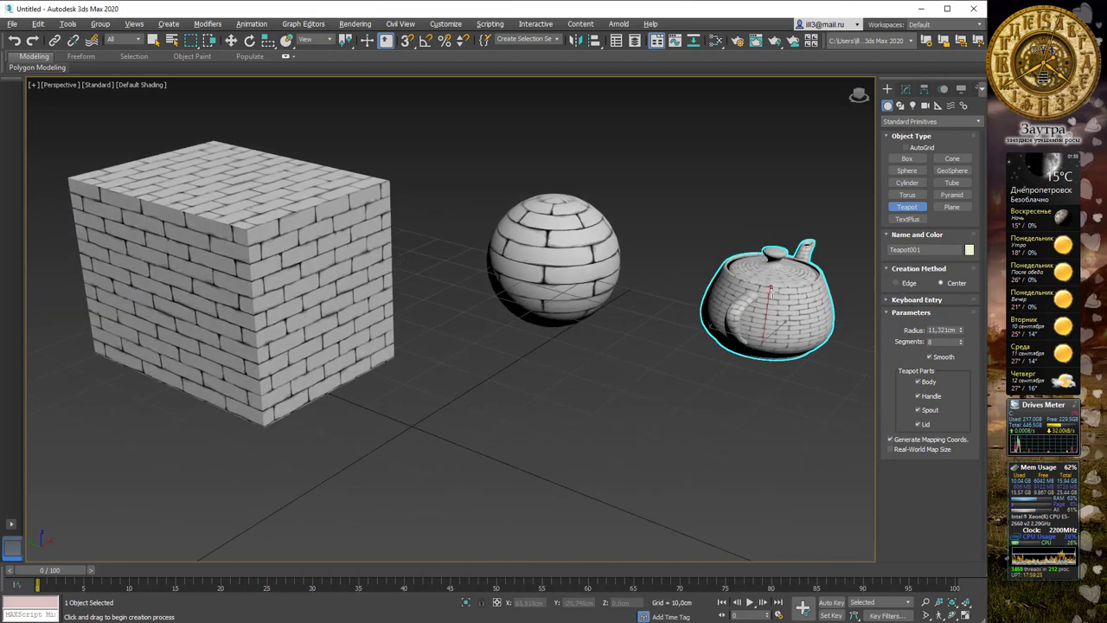
alt+middle_drag(616, 226, 734, 188)
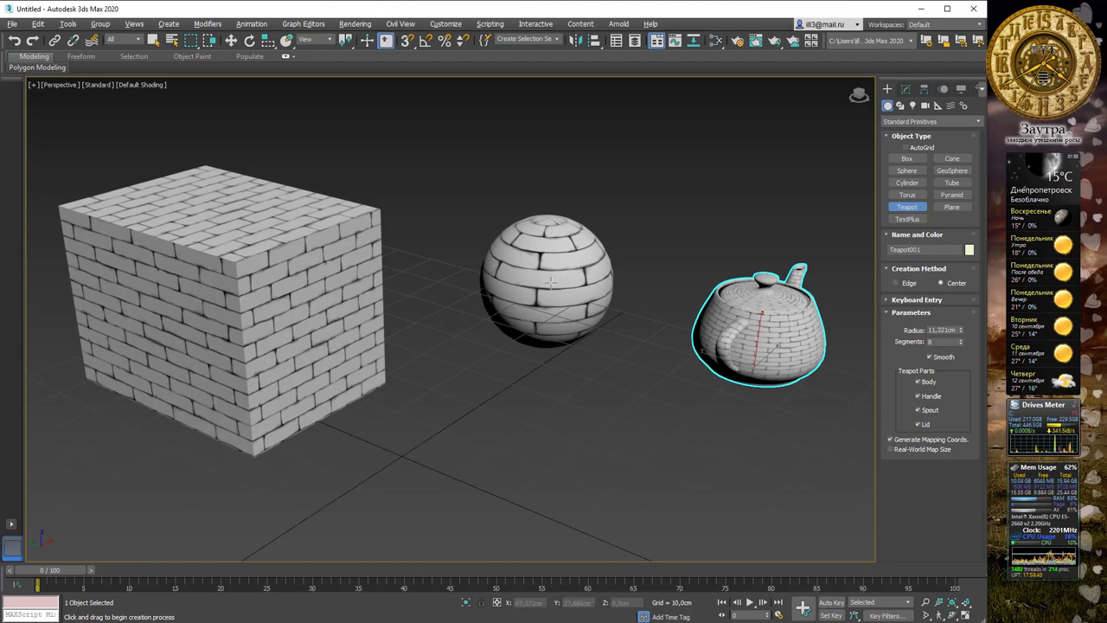
alt+middle_drag(782, 322, 712, 242)
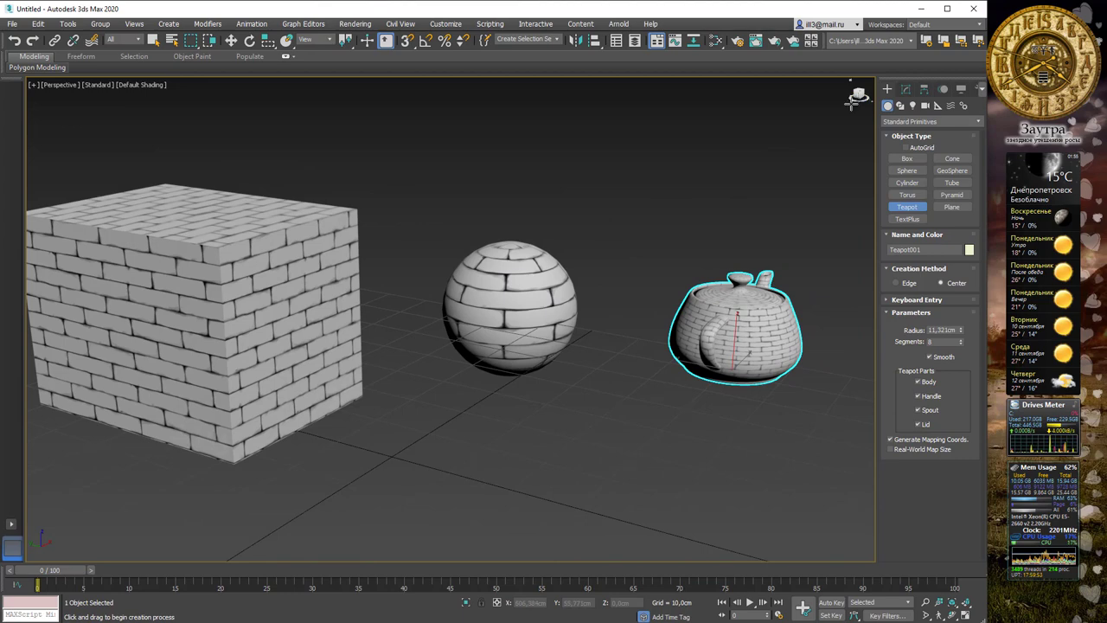
middle_drag(683, 195, 594, 217)
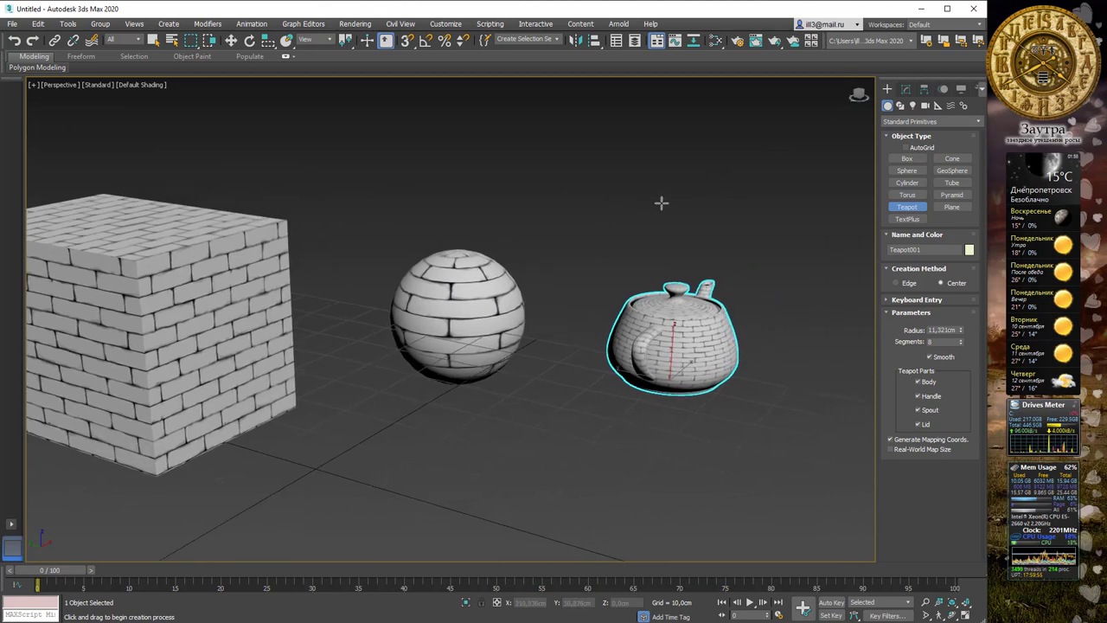
middle_drag(660, 202, 520, 219)
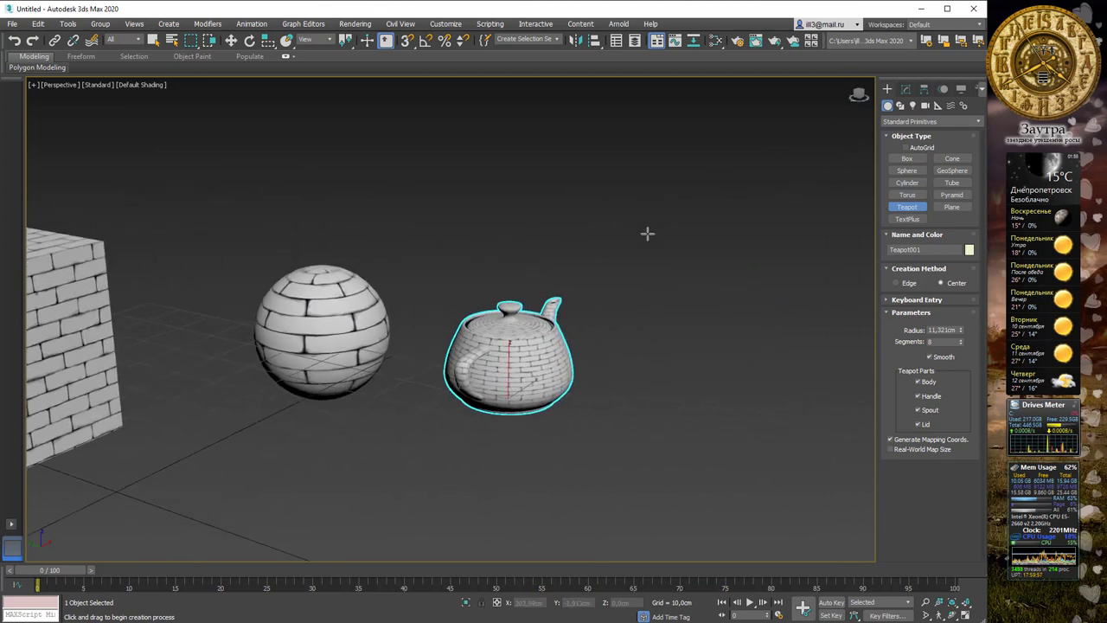
middle_drag(647, 234, 505, 286)
Step: Draw an open half-mushroom profile about 63 cm high with the Line tool in the Front view, with a curved cap and straight stem
key(f)
scroll(505, 286, up, 5)
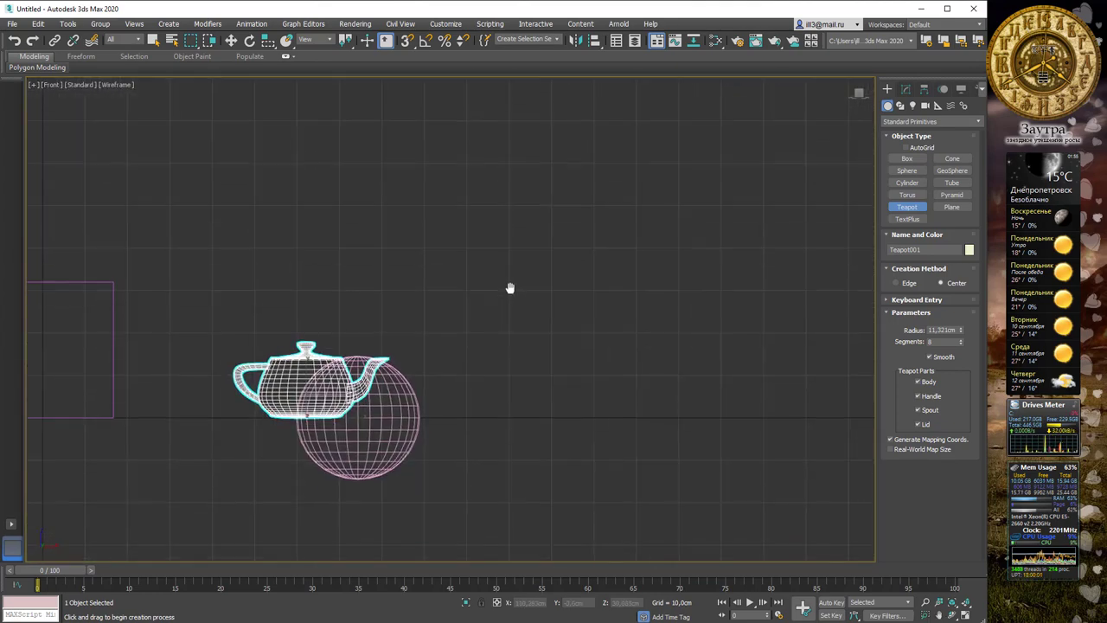
click(900, 105)
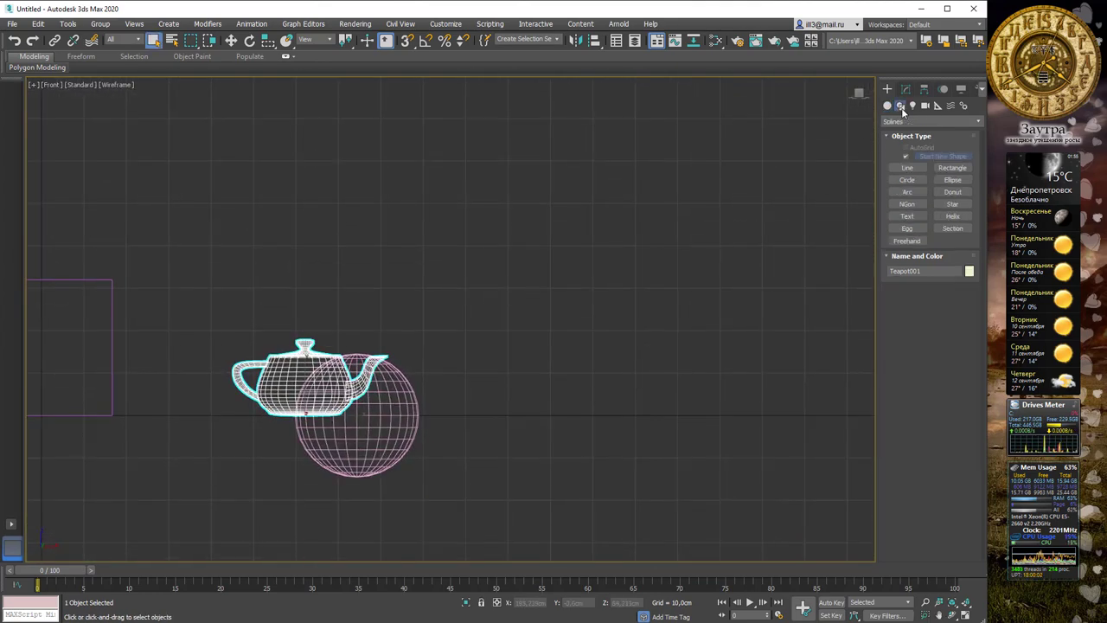
click(905, 166)
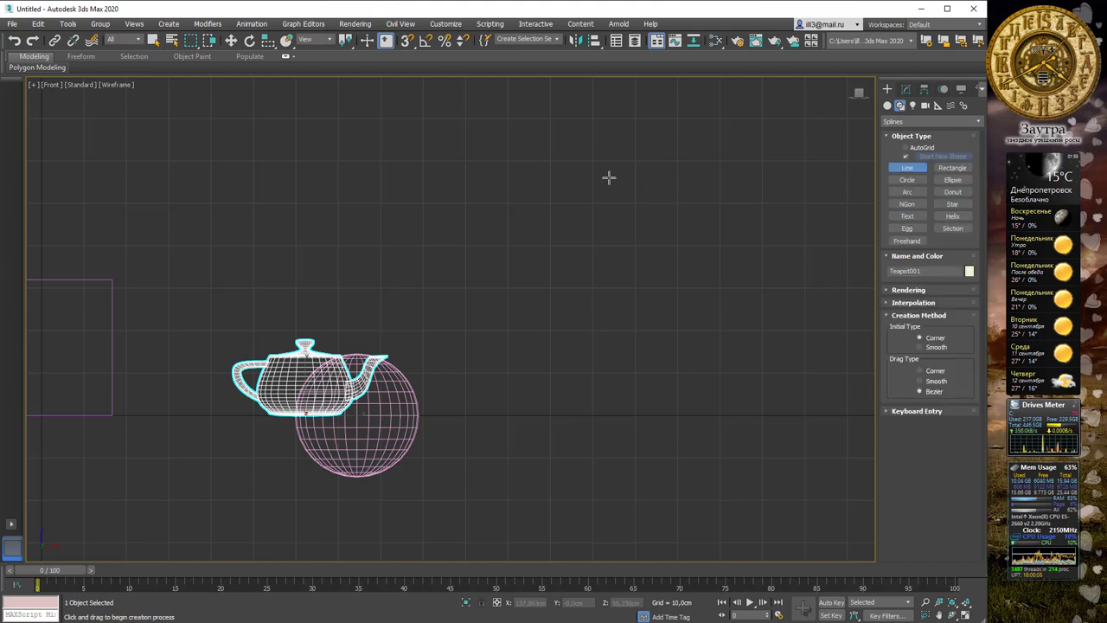
click(565, 154)
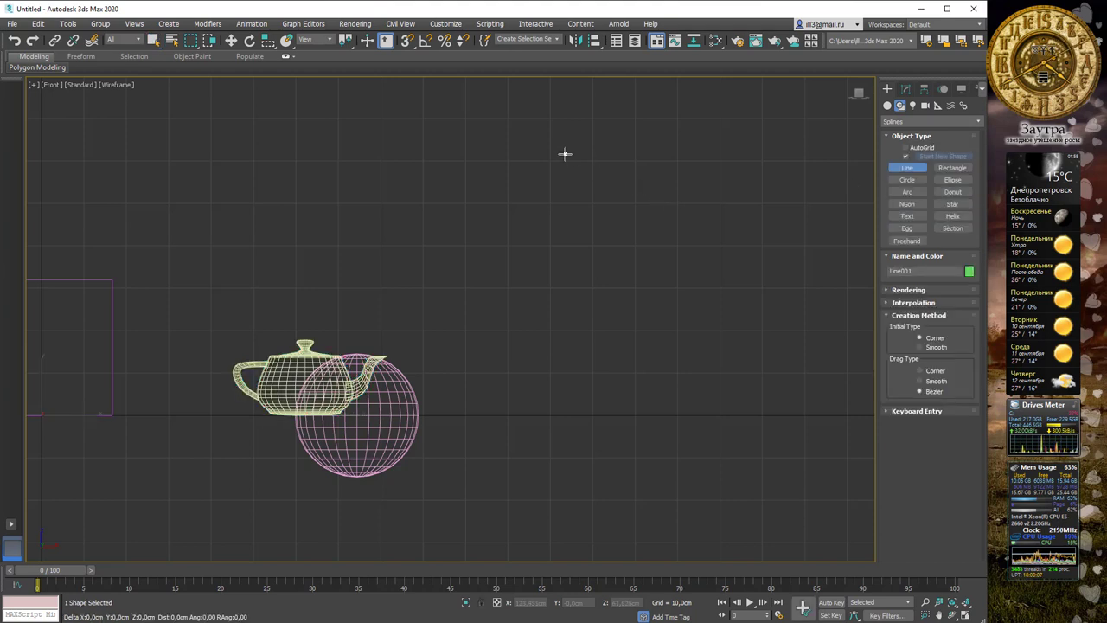
drag(678, 207, 718, 255)
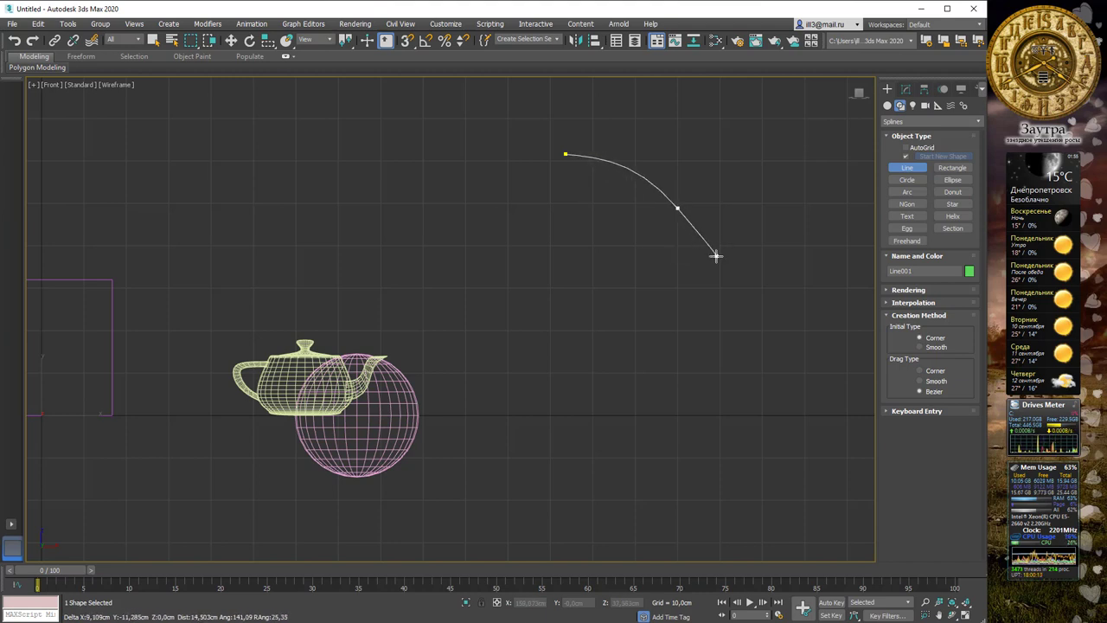
click(716, 255)
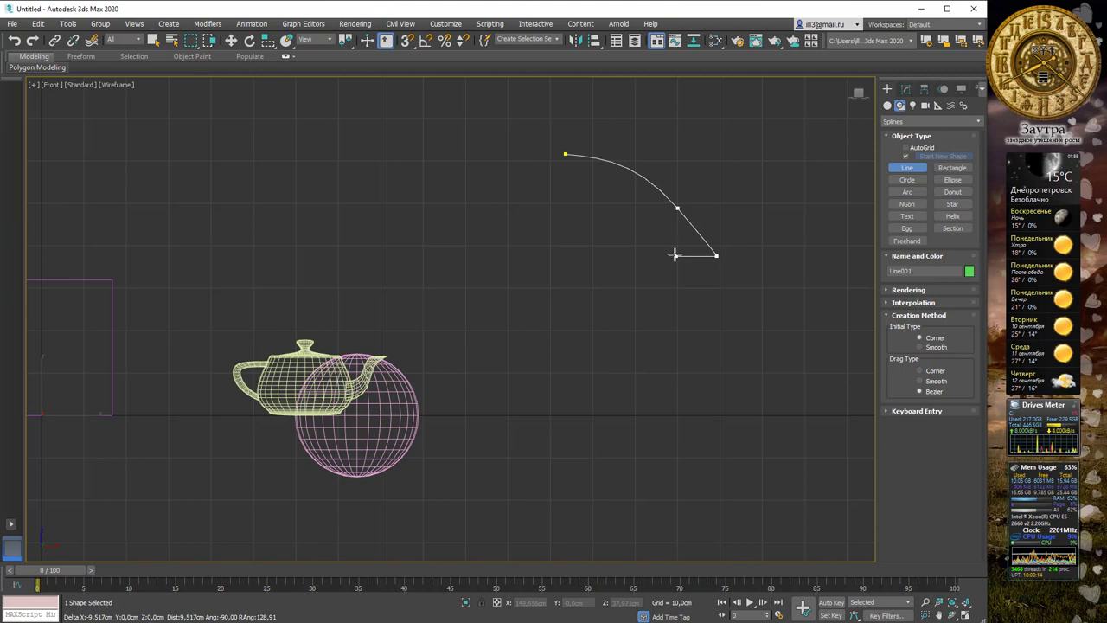
click(612, 256)
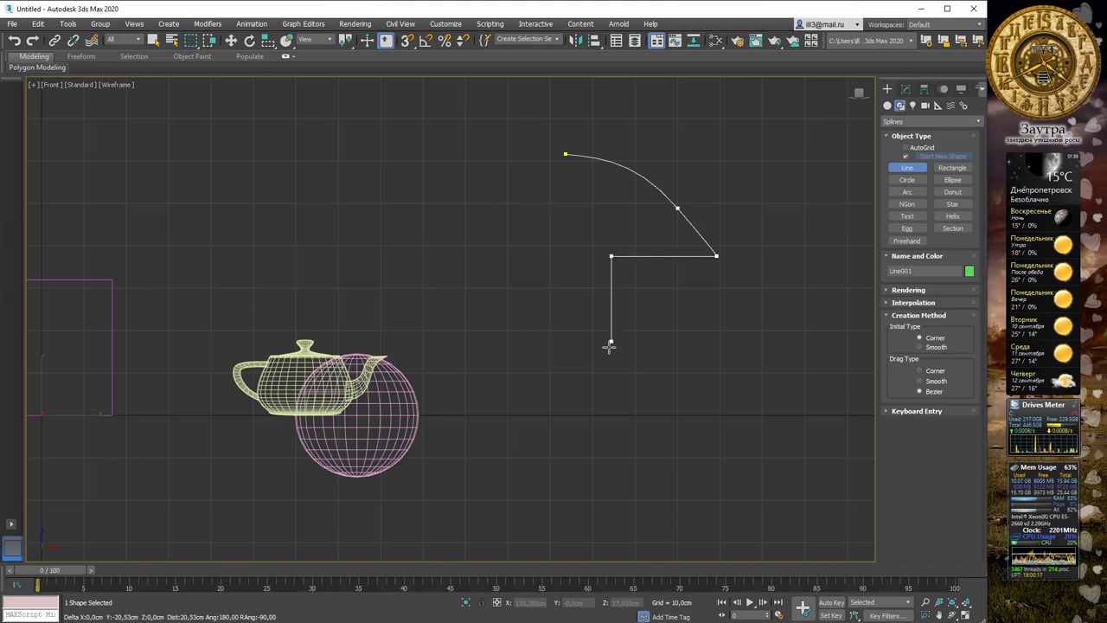
click(611, 422)
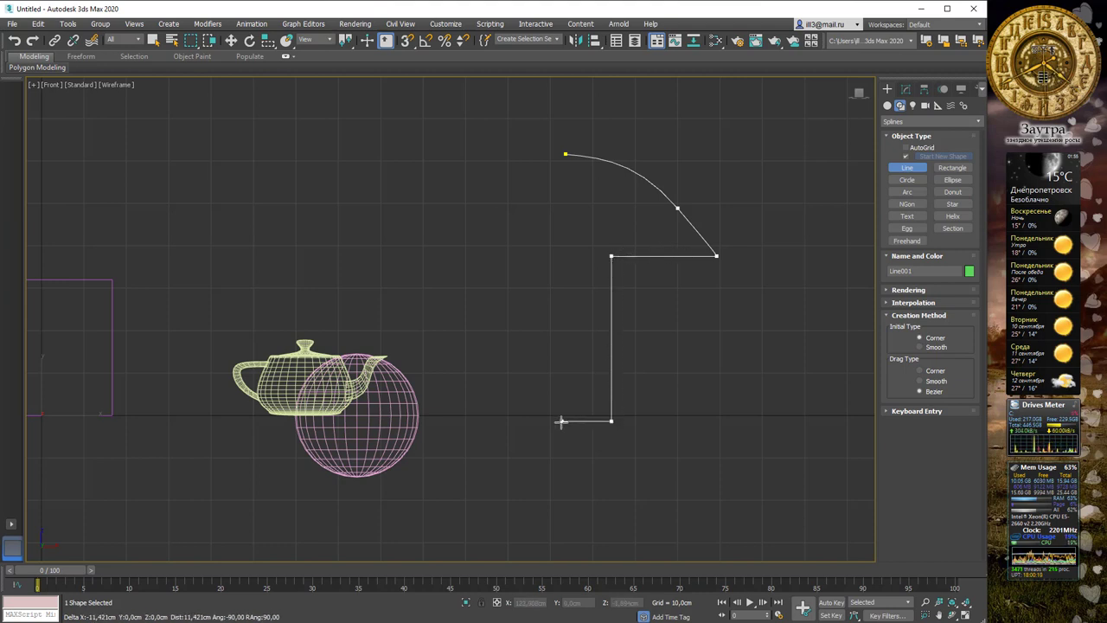
click(559, 421)
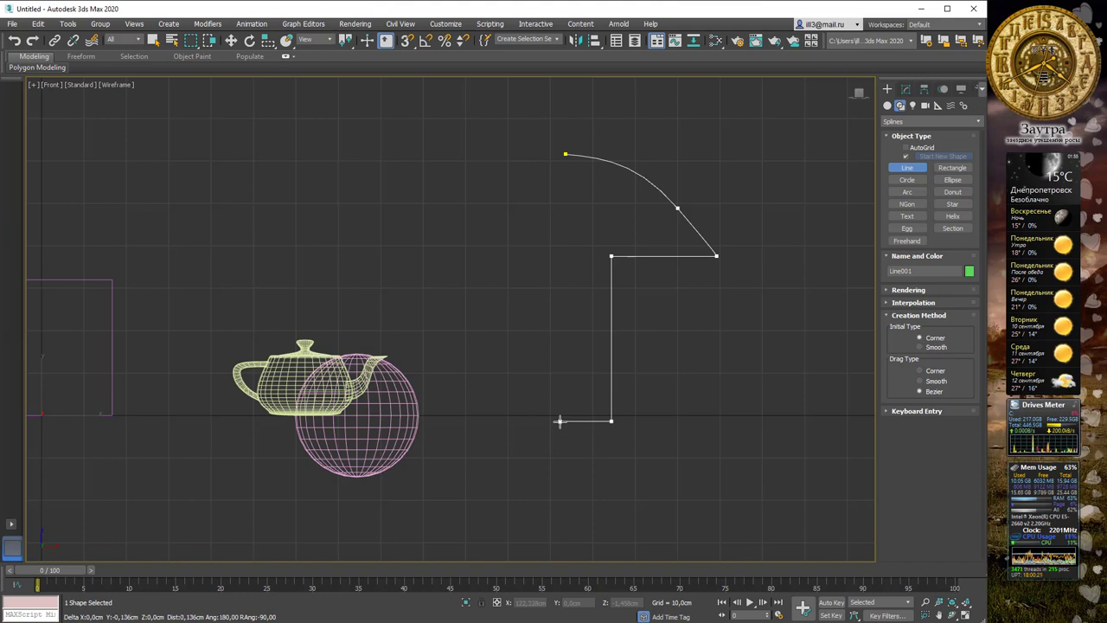
right_click(558, 421)
Step: Align the profile's top end vertex vertically with its bottom end vertex, using vertex snapping and moving only along X
key(s)
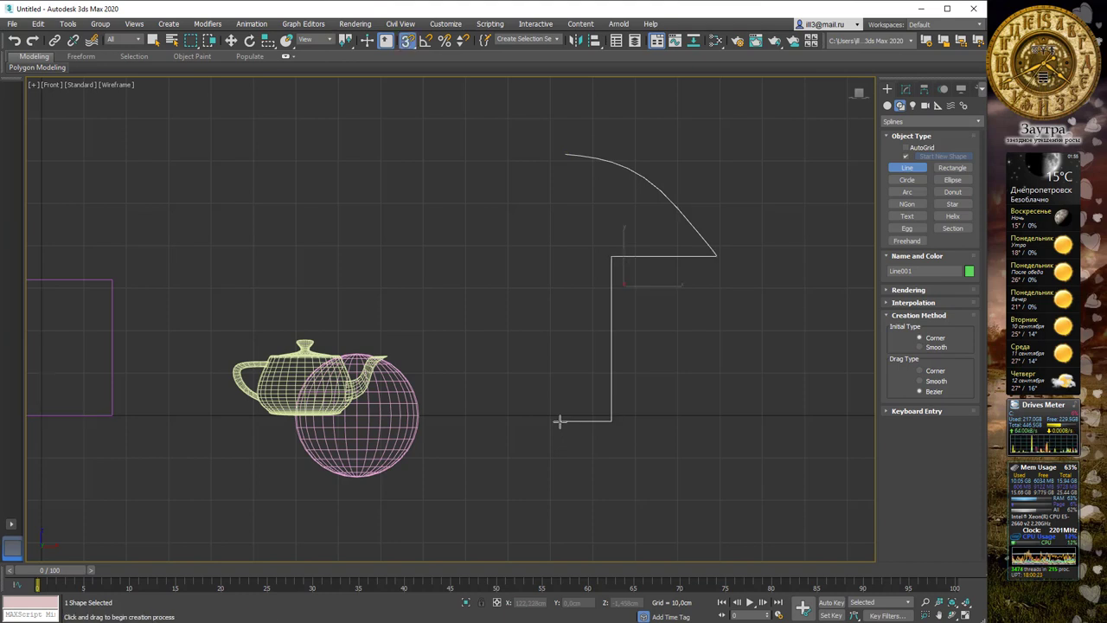
right_click(558, 415)
key(1)
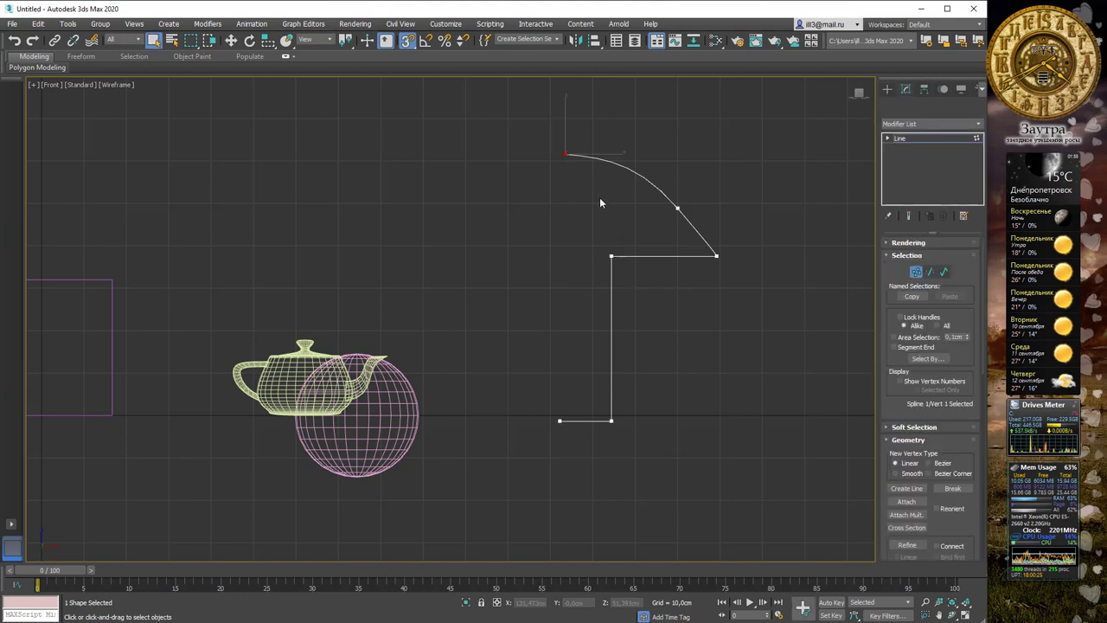
key(w)
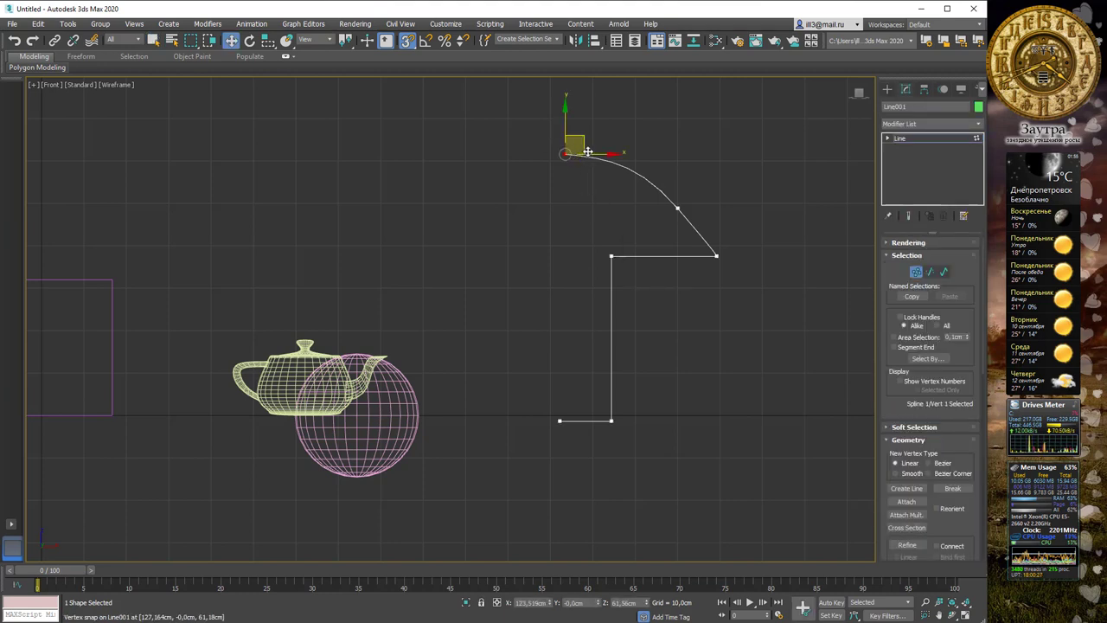
drag(588, 154, 562, 420)
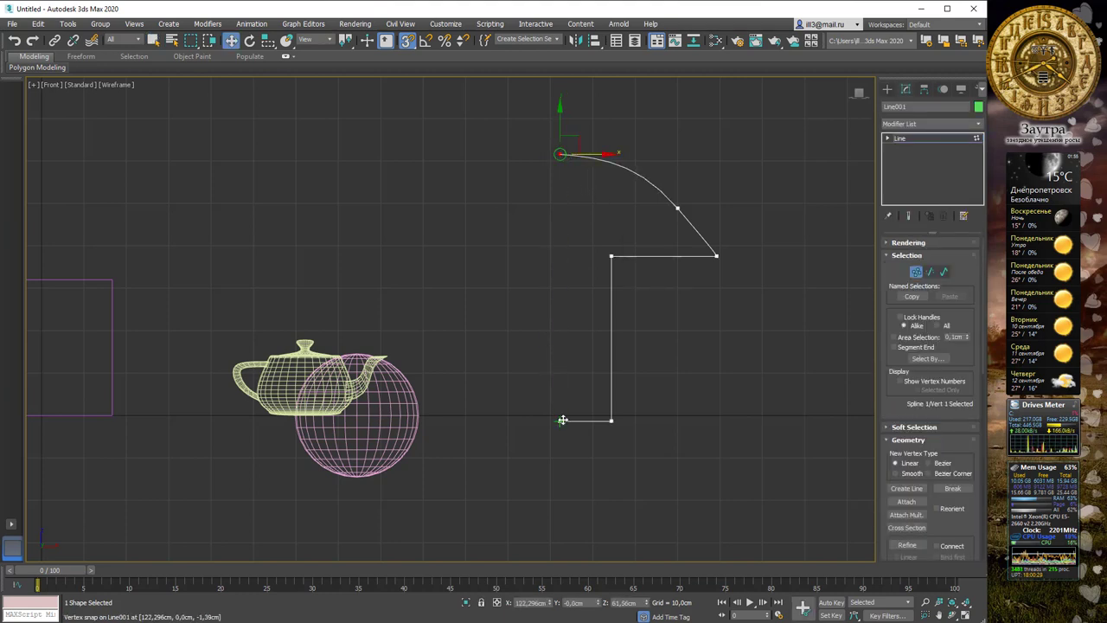
Step: Add a Lathe modifier to the mushroom profile
click(979, 126)
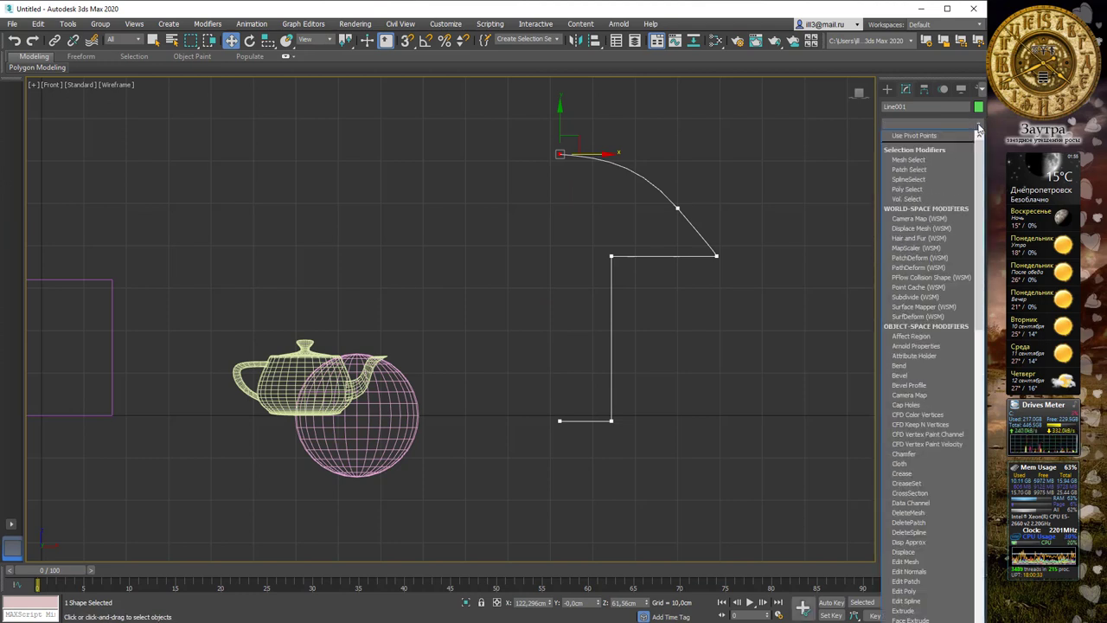
key(l)
key(Return)
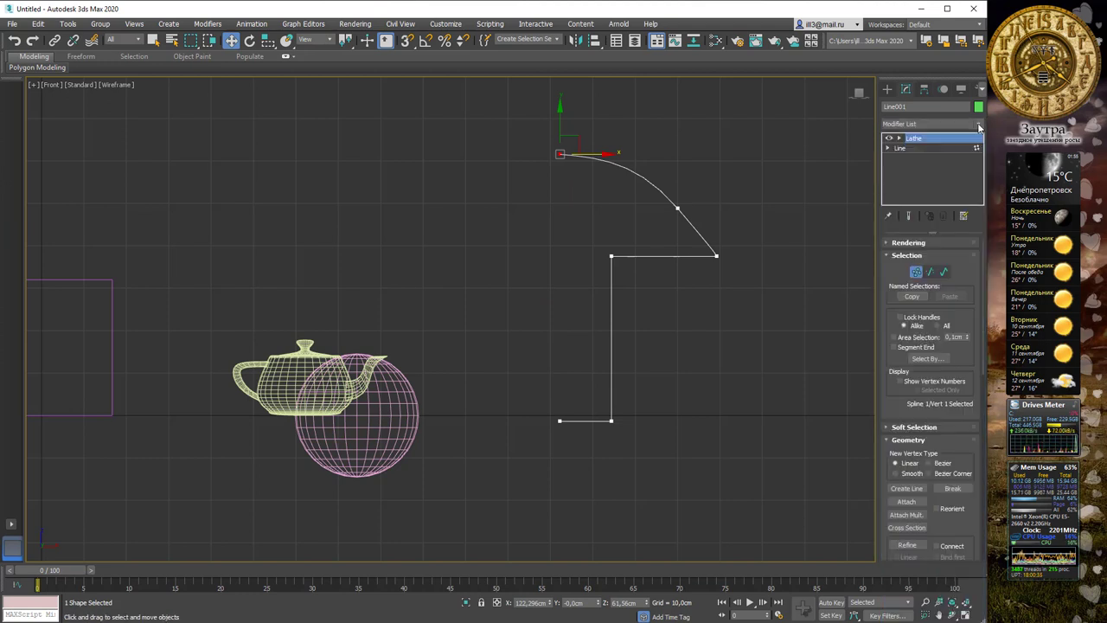
Step: Enable Flip Normals and Weld Core on the lathed mushroom and inspect the whole shape in the perspective view
key(p)
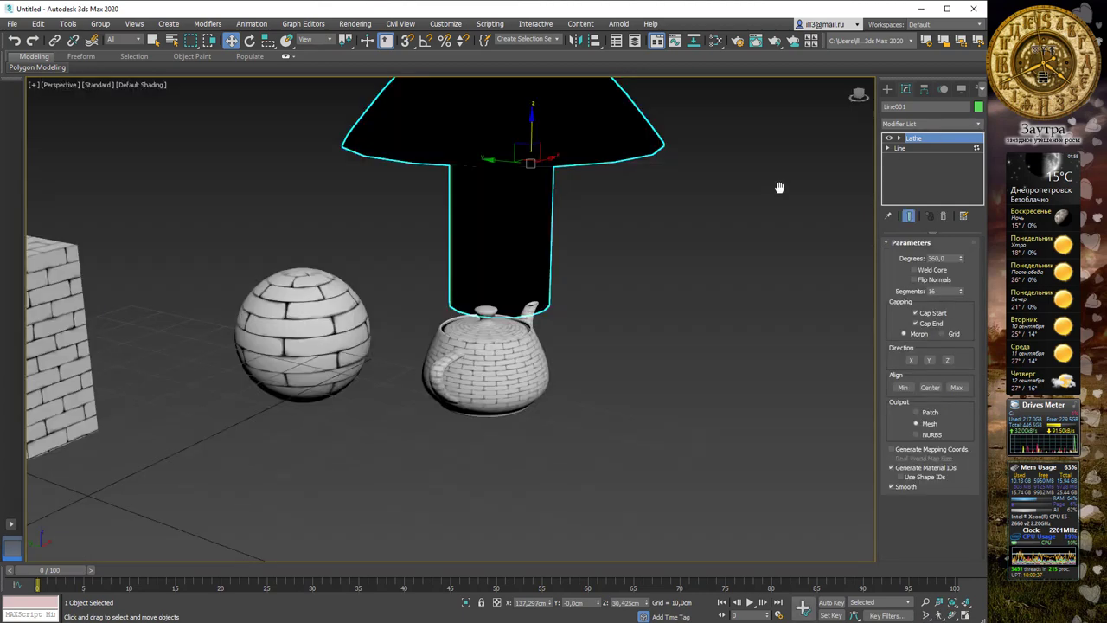
alt+middle_drag(691, 182, 673, 183)
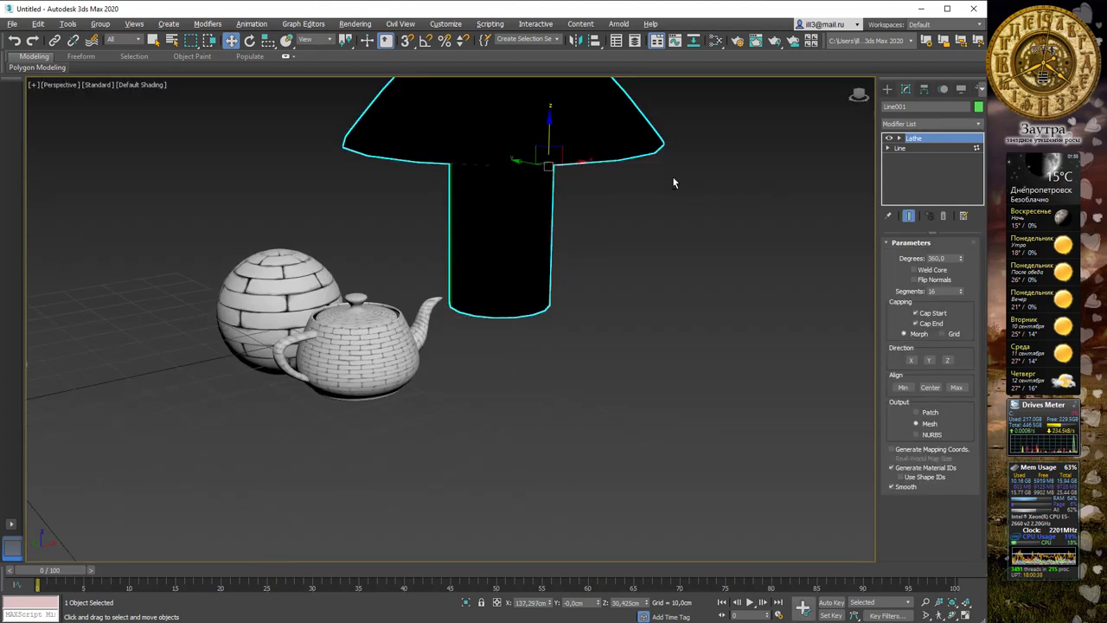
click(918, 280)
click(918, 271)
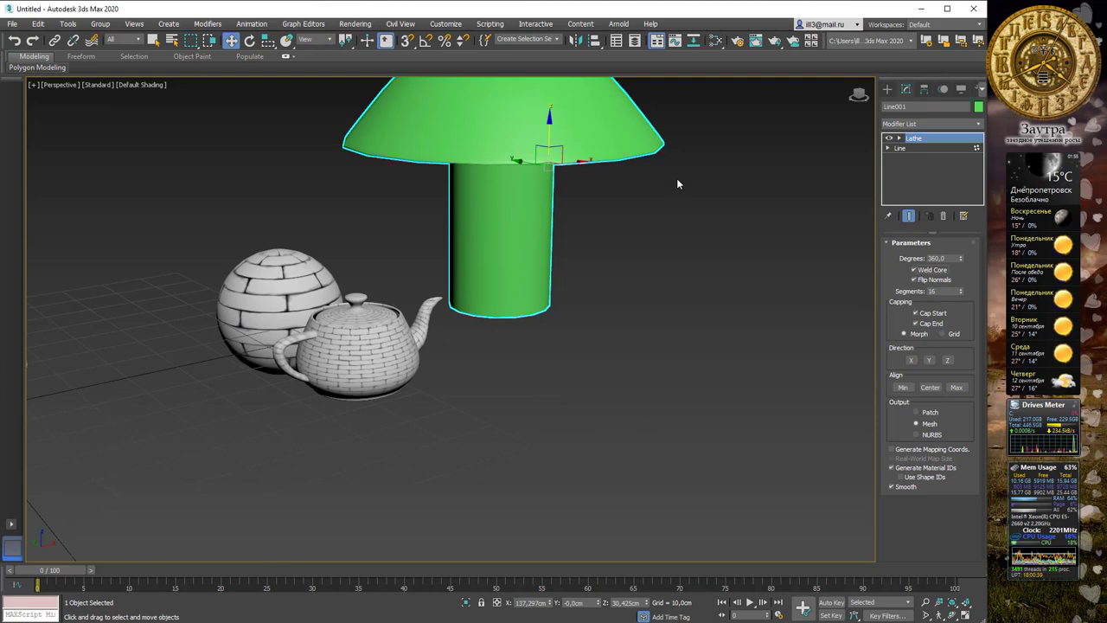
alt+middle_drag(677, 179, 605, 228)
scroll(657, 182, down, 5)
scroll(604, 228, up, 3)
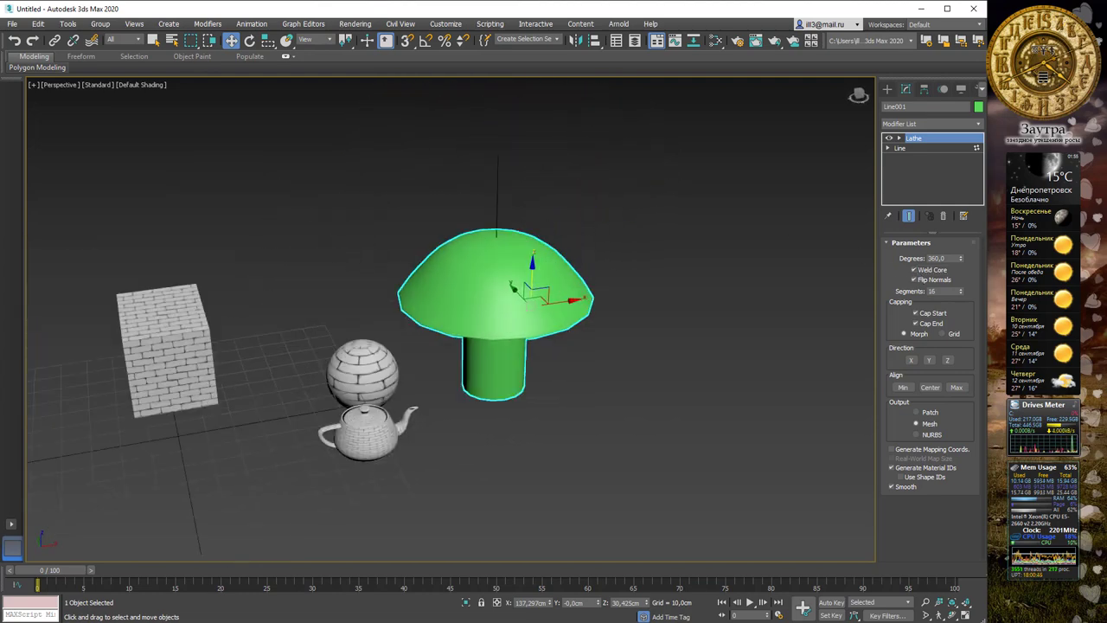
Step: Apply the brick image 521945.5707b7eb4a4d9.png from File Explorer to the lathed mushroom
key(alt+Tab)
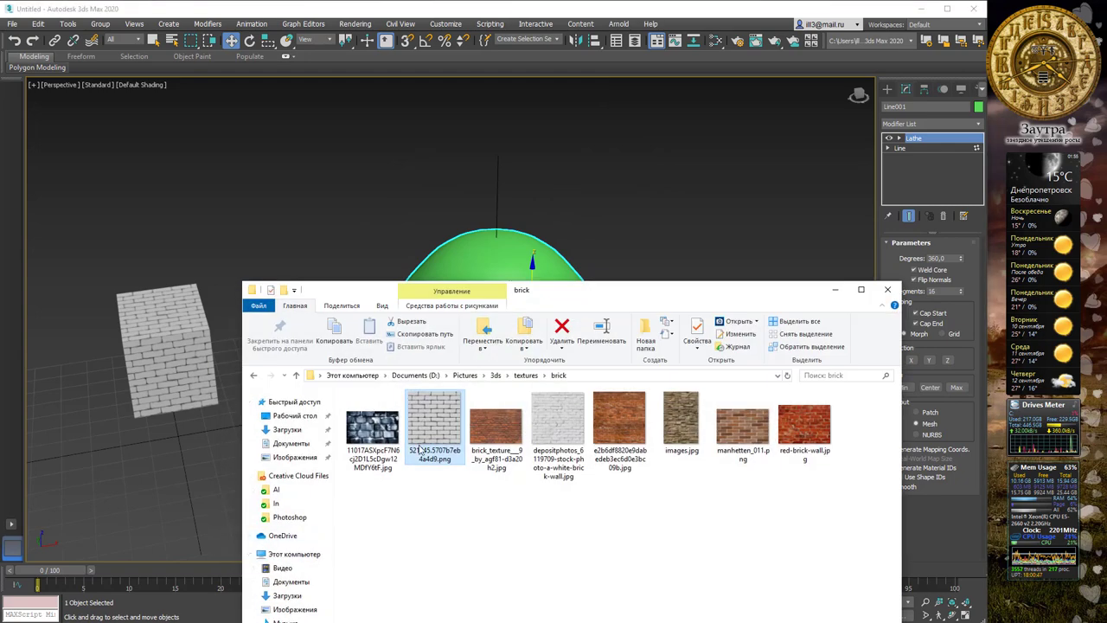
drag(422, 451, 480, 273)
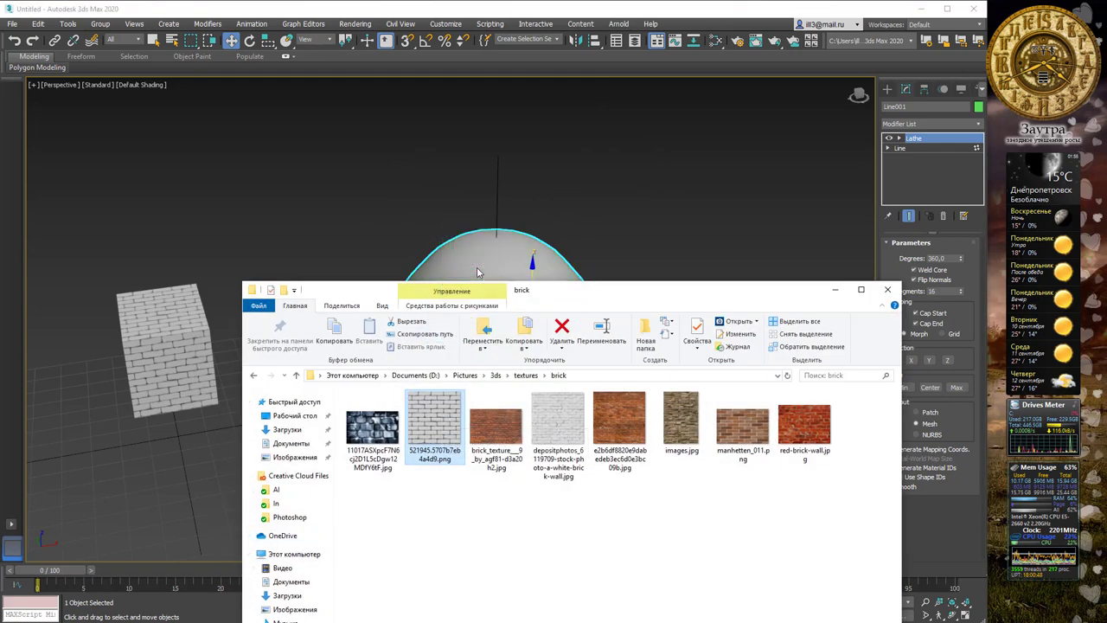
Step: Render the perspective view of the mushroom and enable Generate Mapping Coordinates on its Lathe modifier
click(836, 290)
alt+middle_drag(598, 254, 581, 240)
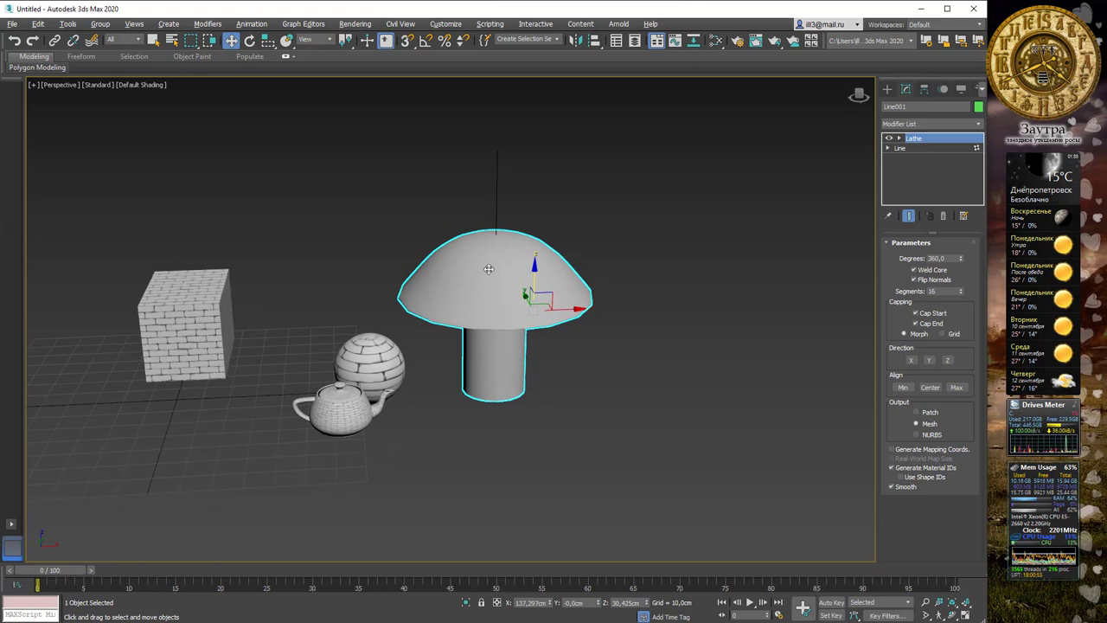
scroll(504, 263, up, 3)
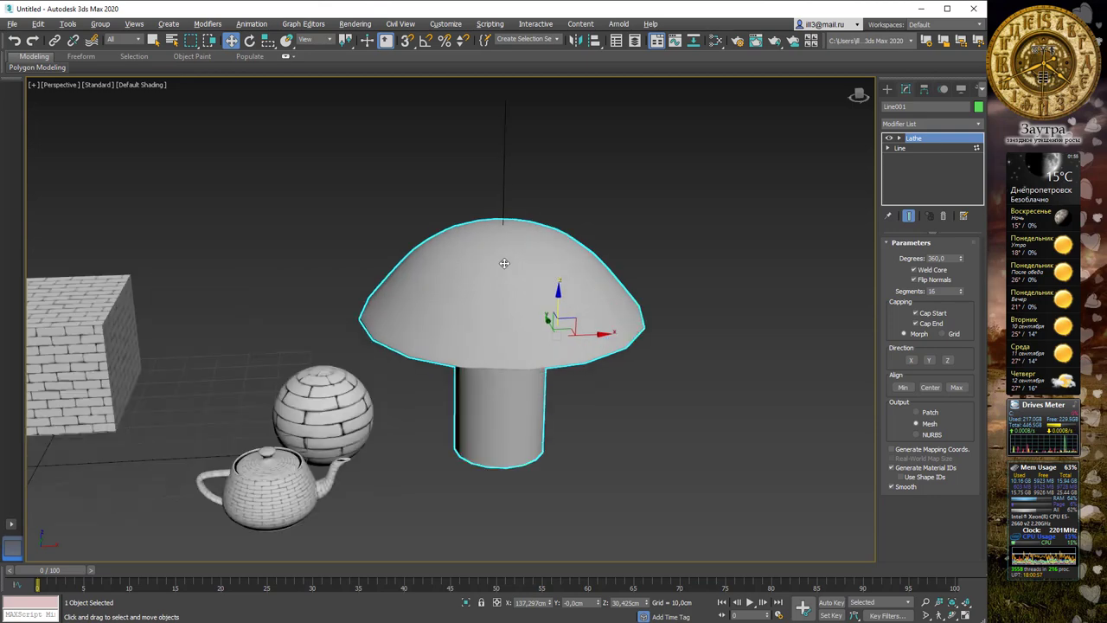
mouse_move(508, 256)
alt+middle_down()
mouse_move(517, 231)
mouse_move(512, 241)
alt+middle_up()
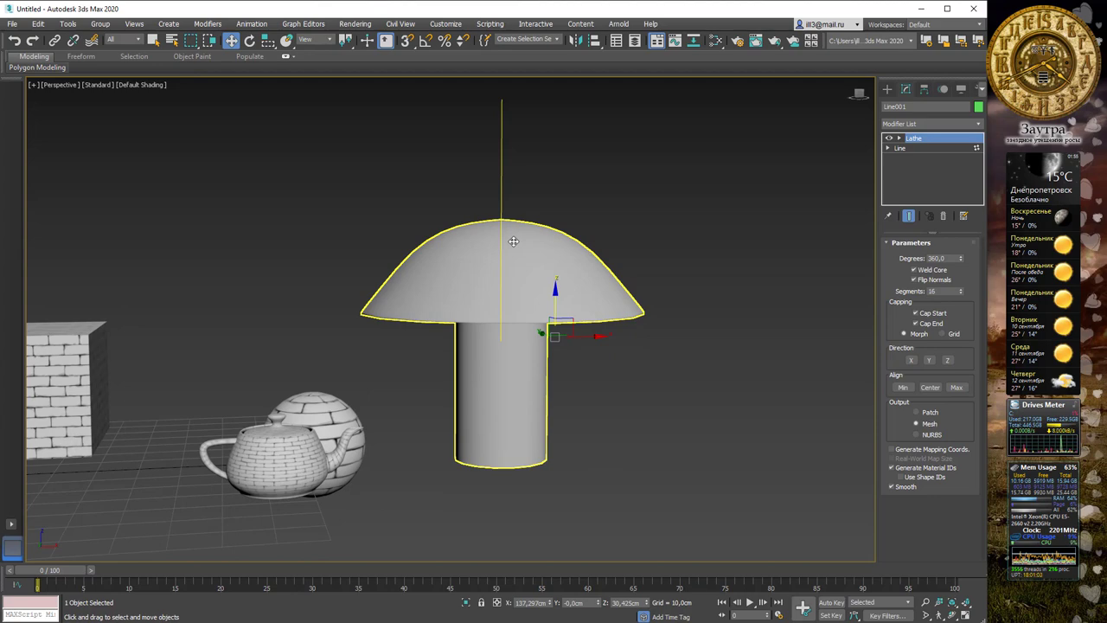
click(775, 44)
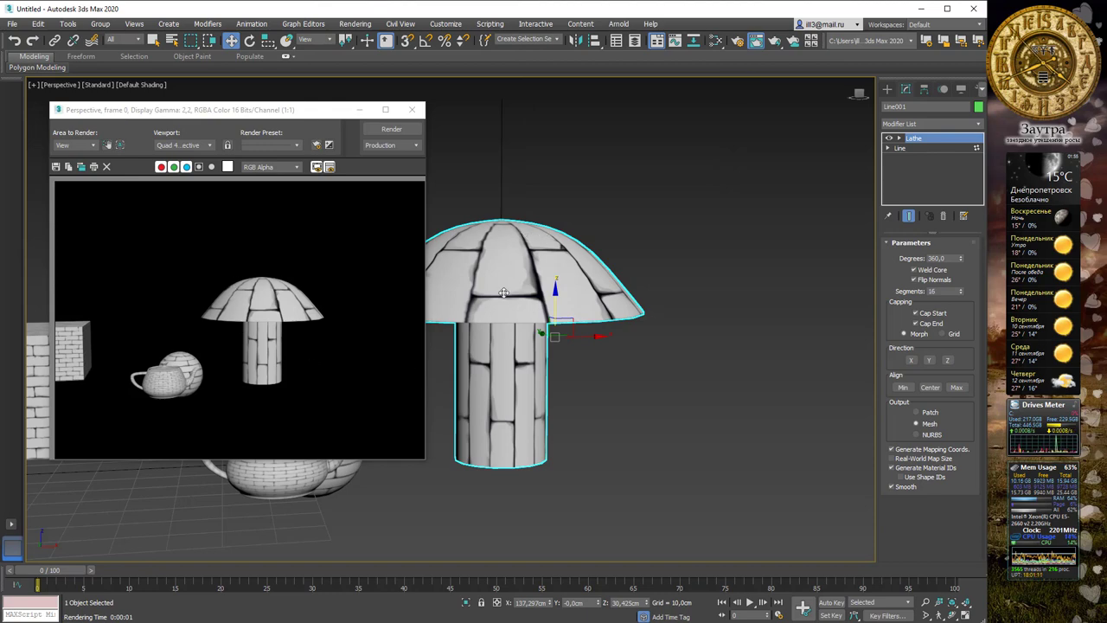
Step: Examine how the brick texture wraps over the mushroom's cap, underside and stem compared with the box, sphere and teapot
alt+middle_drag(615, 225, 518, 230)
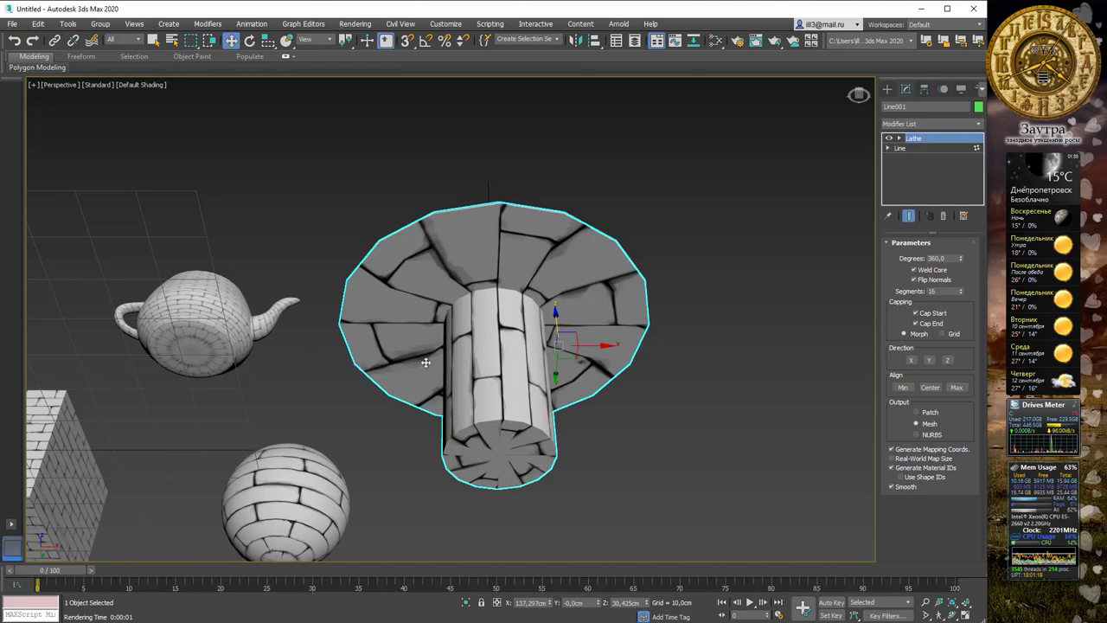
alt+middle_drag(595, 289, 562, 282)
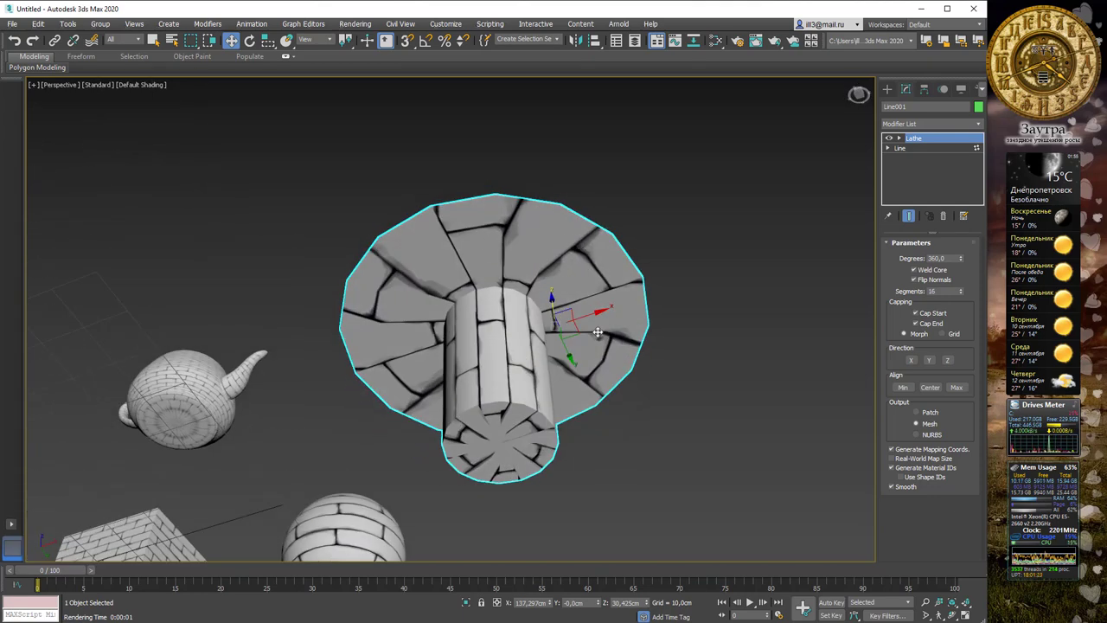
alt+middle_drag(576, 260, 570, 297)
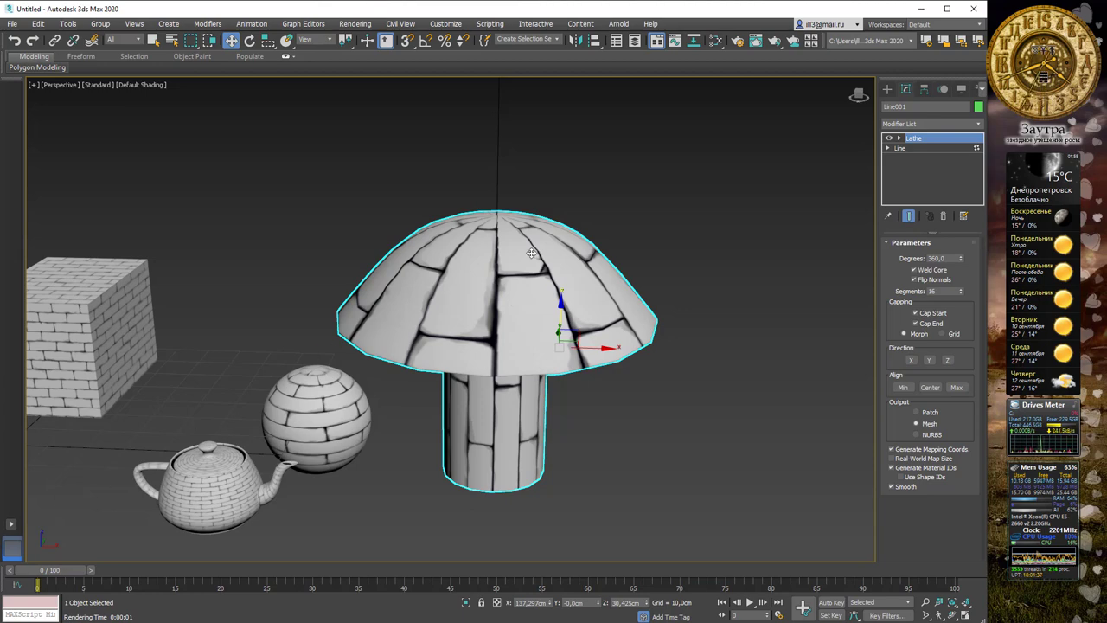
alt+middle_drag(515, 298, 464, 321)
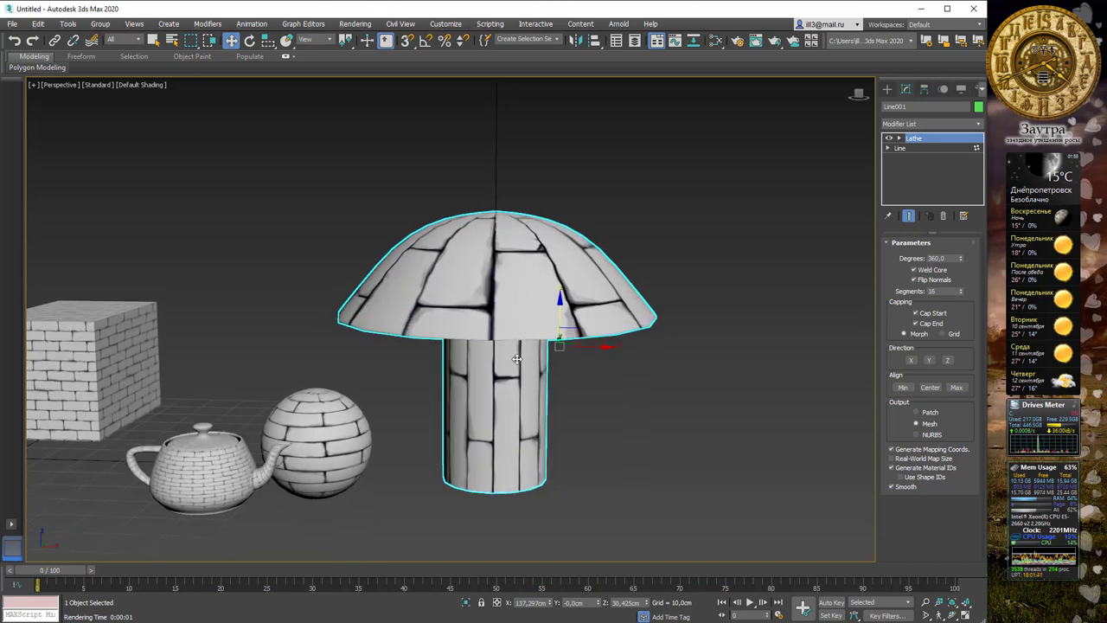
middle_drag(431, 254, 508, 252)
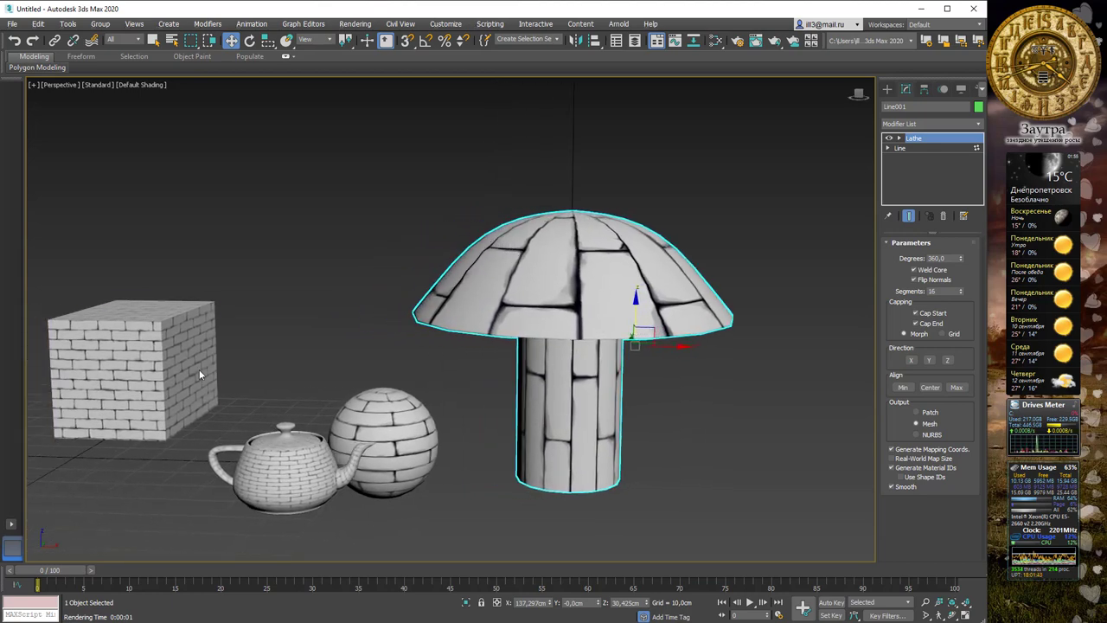
middle_drag(312, 268, 425, 257)
click(537, 183)
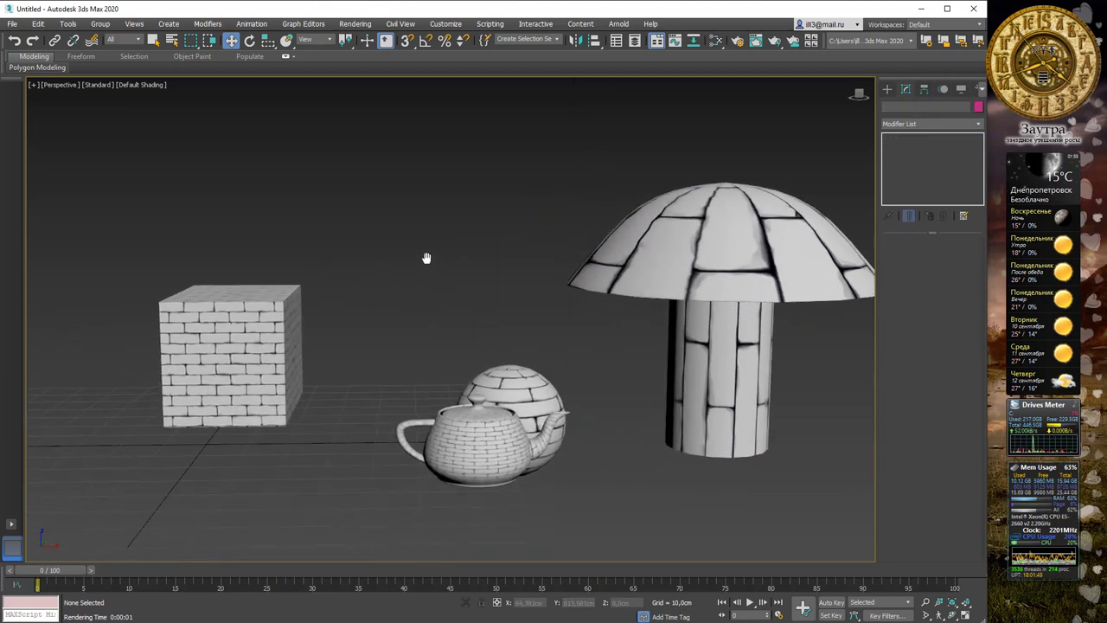
Step: Add a UVW Map modifier to the brick-textured box
click(254, 321)
click(887, 90)
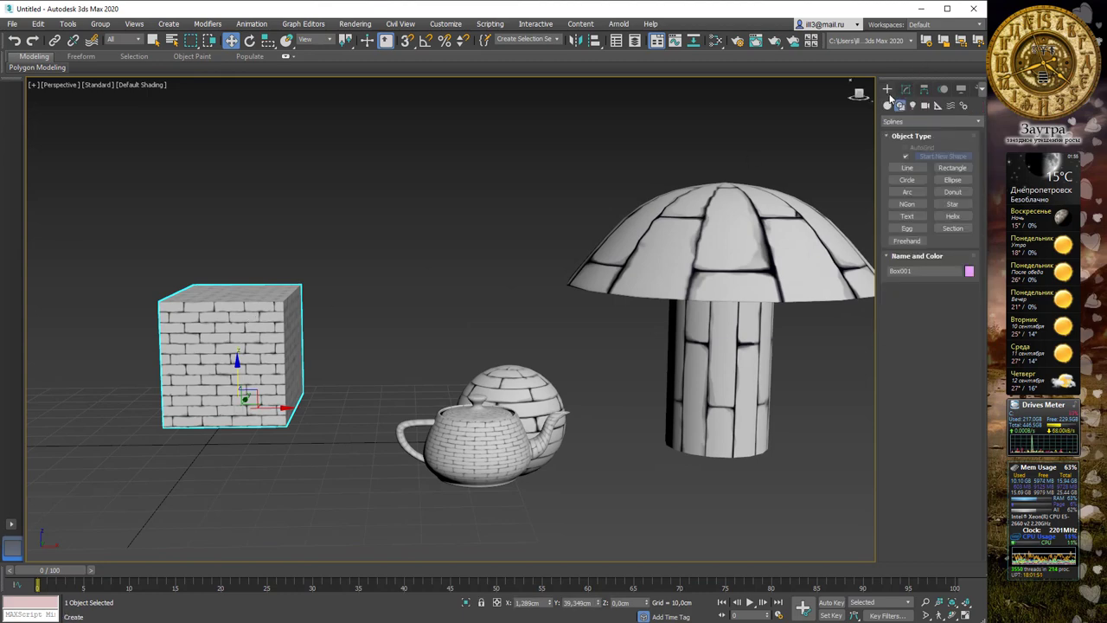
click(906, 91)
click(978, 127)
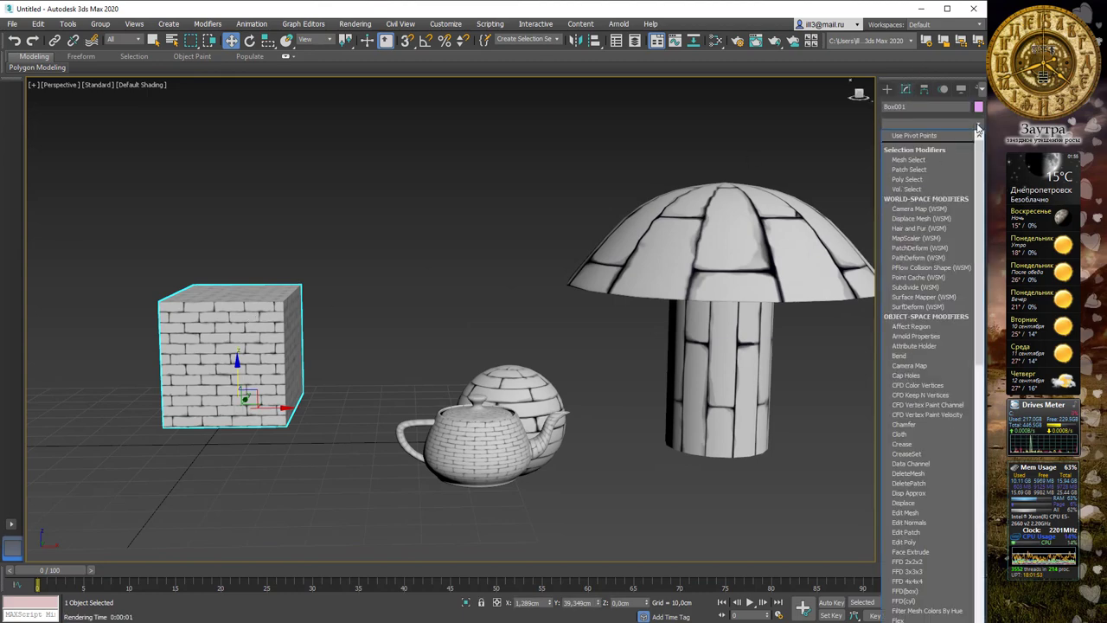
text(uv)
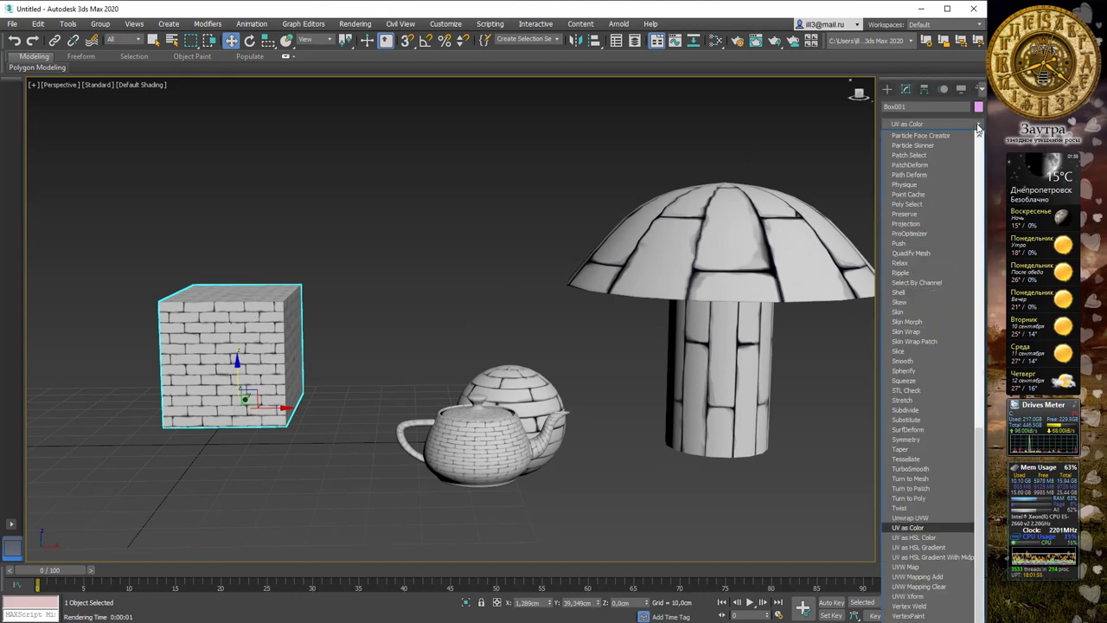
click(931, 568)
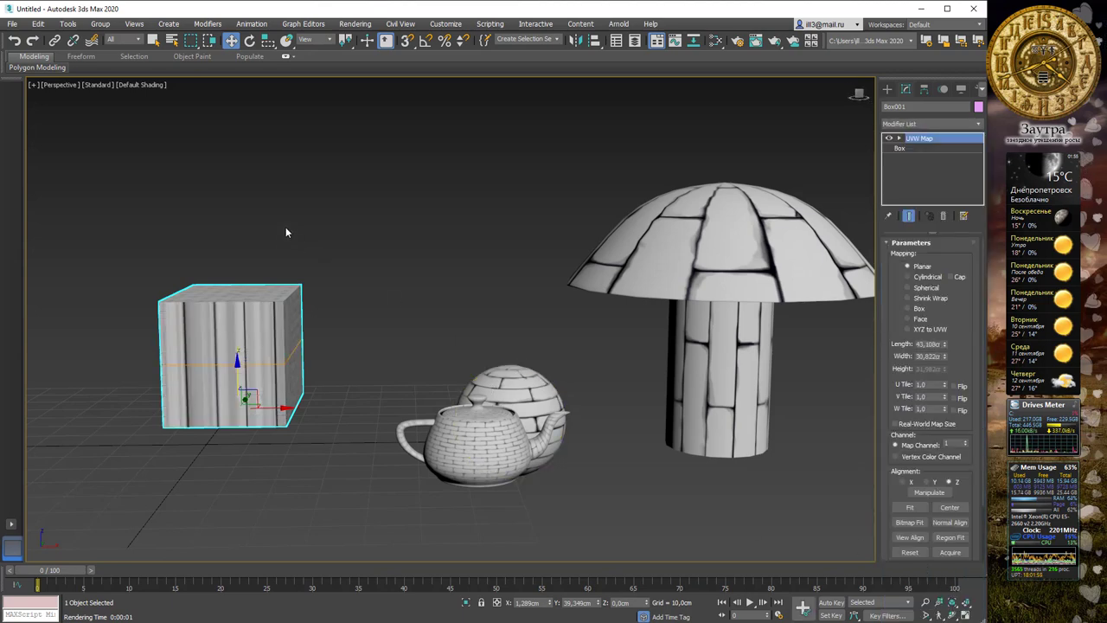
Step: Set the box's planar mapping to U Tile 0.51 and V Tile 1.97, with length about 91 cm and width about 41 cm
middle_drag(285, 227, 509, 324)
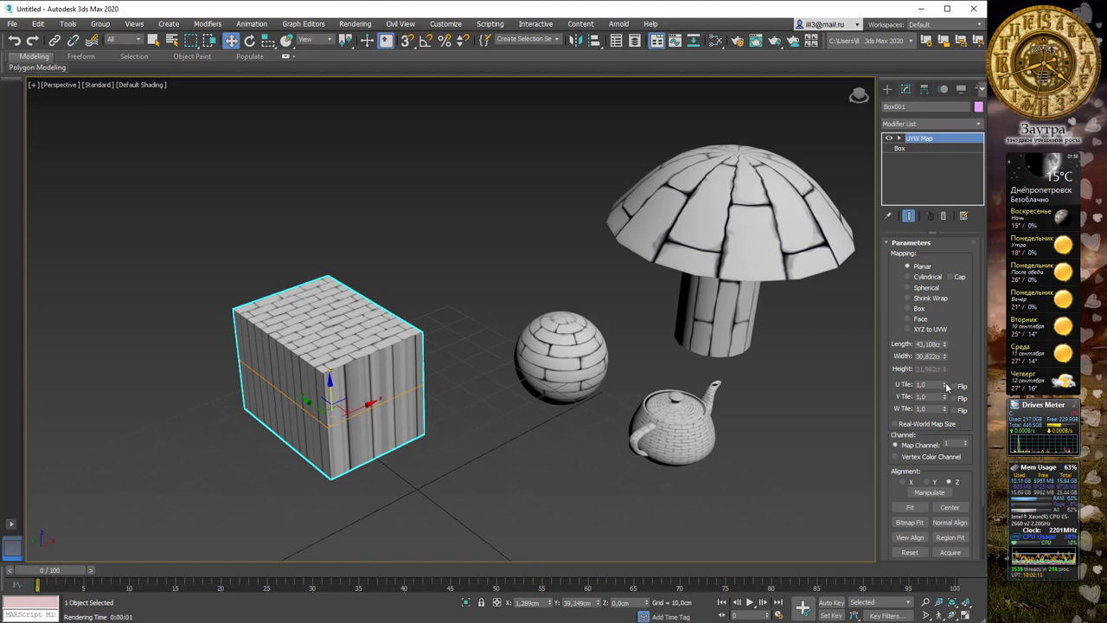
drag(945, 385, 934, 288)
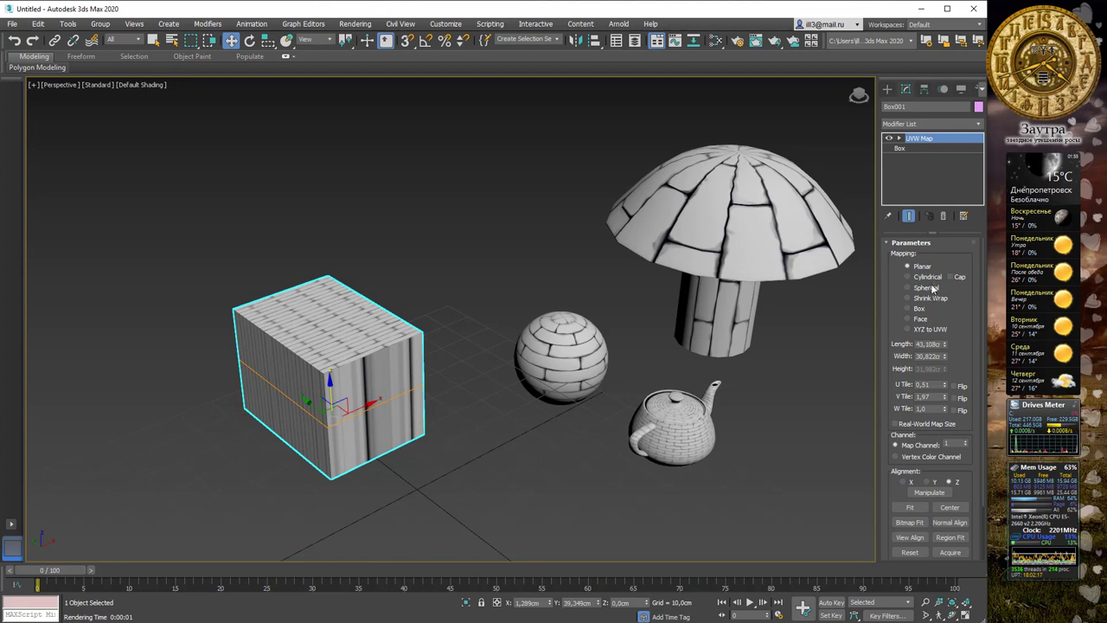
drag(944, 350, 947, 288)
drag(945, 356, 963, 335)
Step: Try Cylindrical and Spherical mapping on the box before choosing Box mapping and fitting the gizmo to the object
click(908, 276)
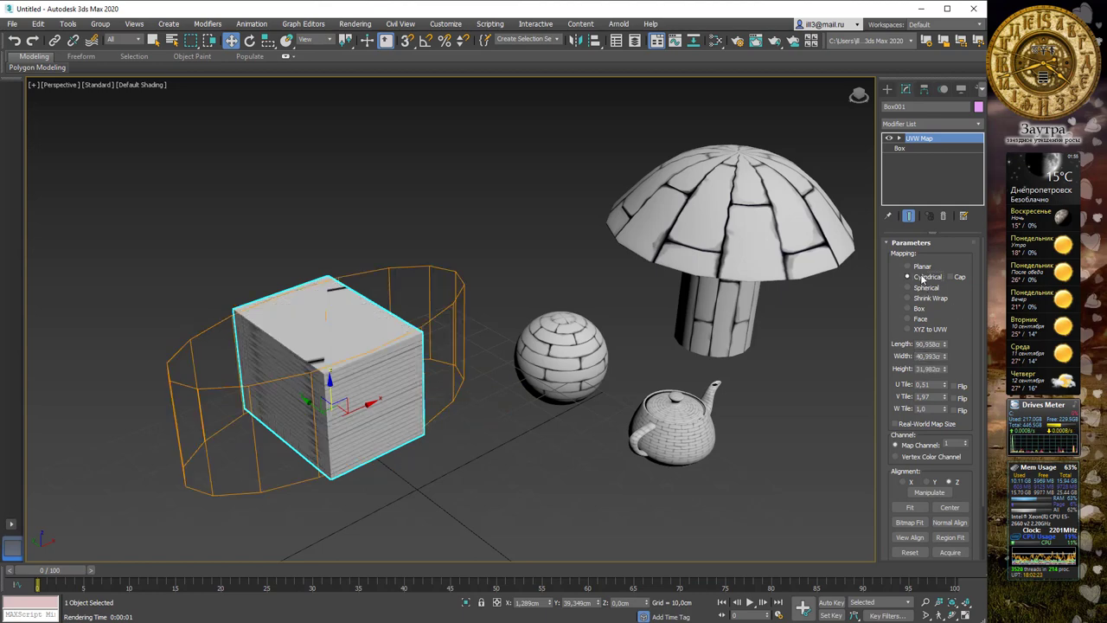
click(908, 287)
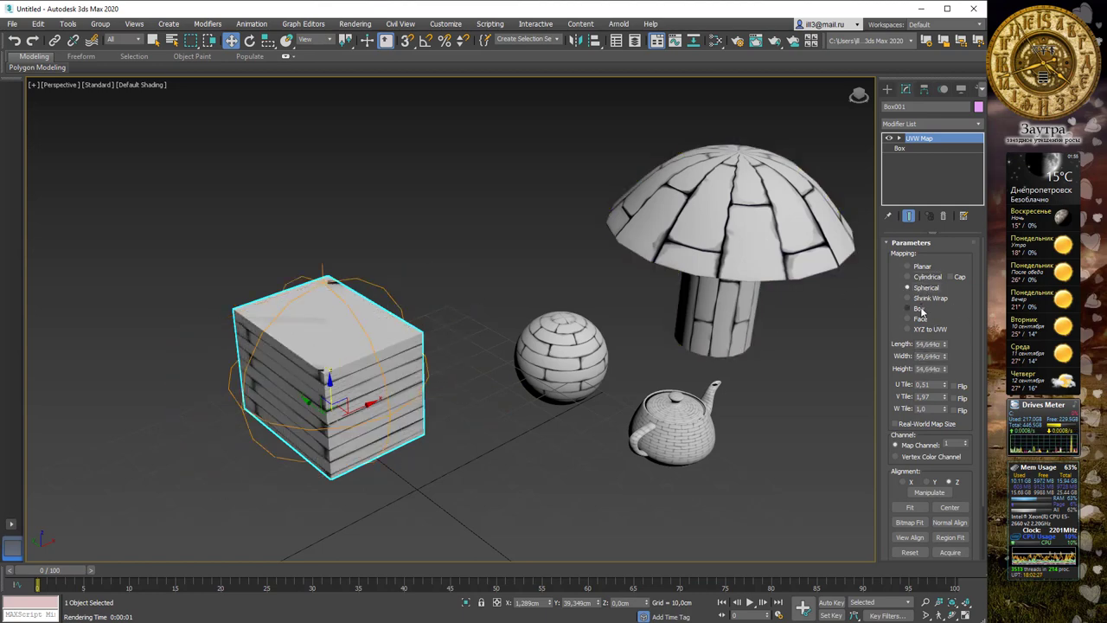
click(919, 309)
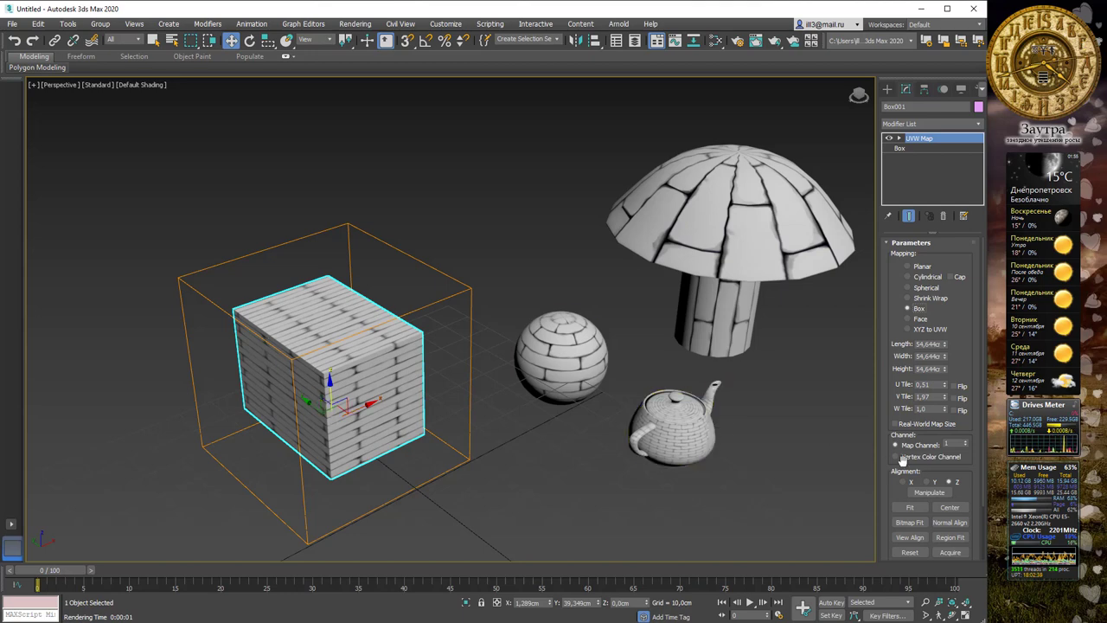
click(906, 507)
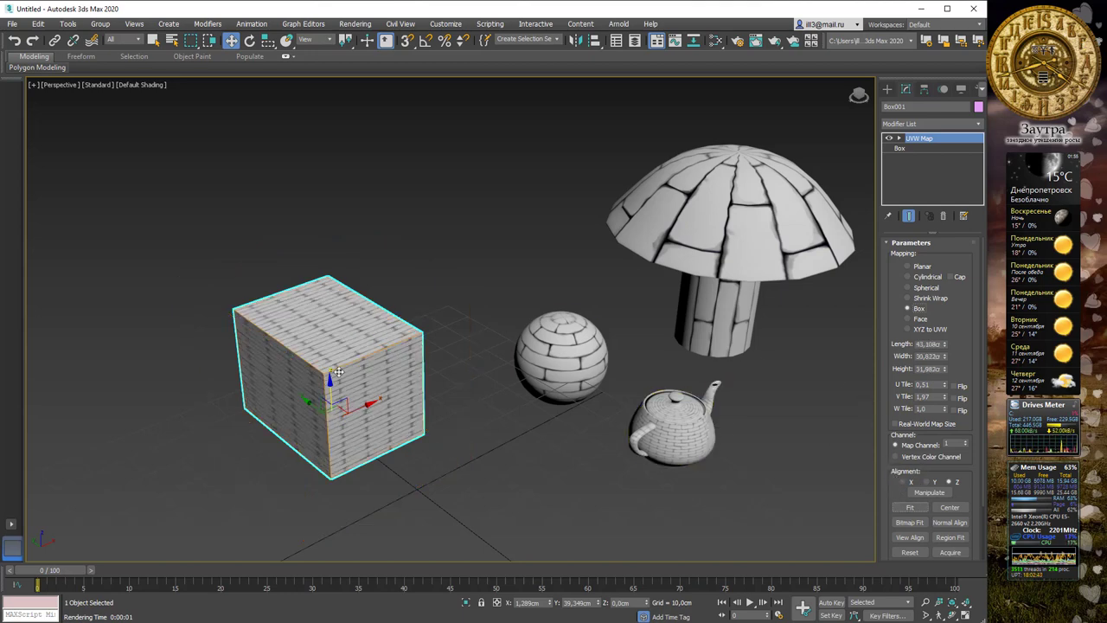
Step: Adjust the length of the box's UVW mapping gizmo
alt+middle_drag(385, 335, 382, 322)
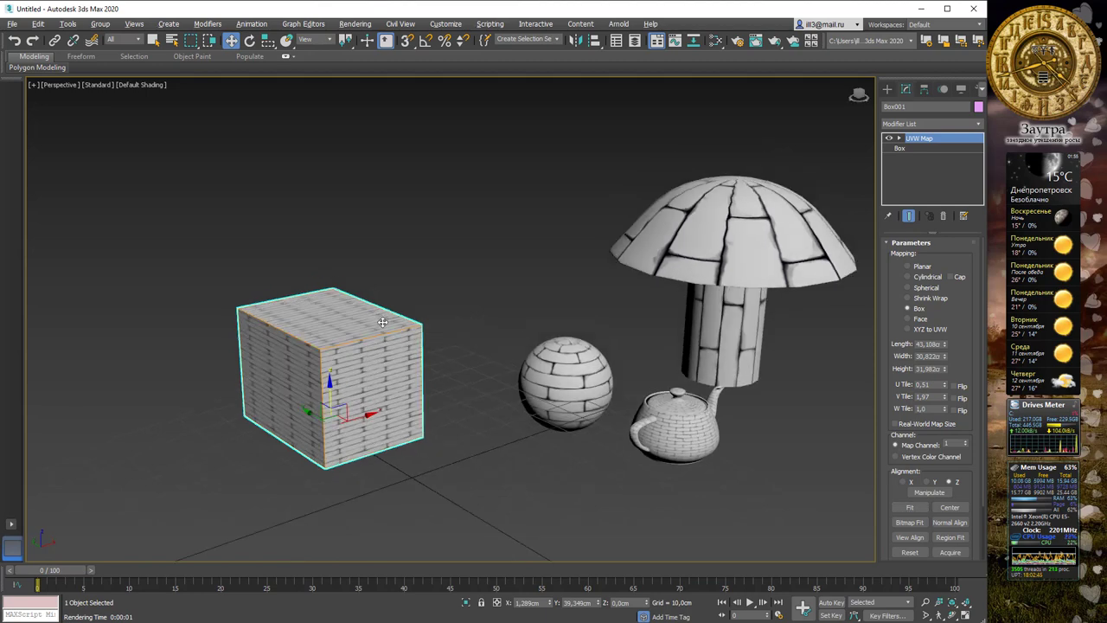
click(928, 344)
key(Tab)
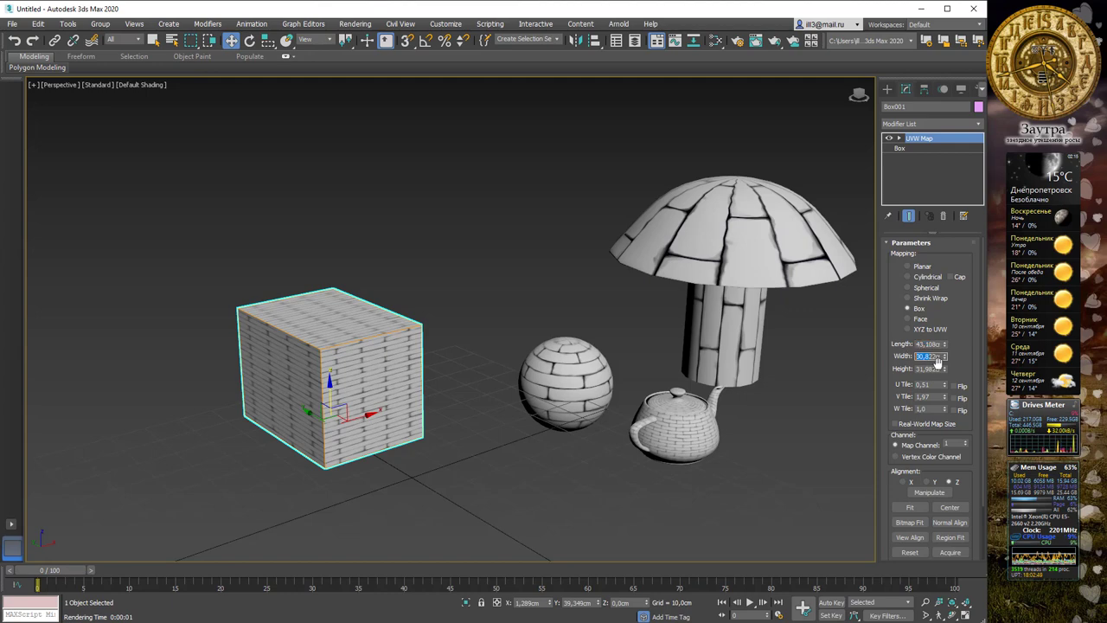
key(Tab)
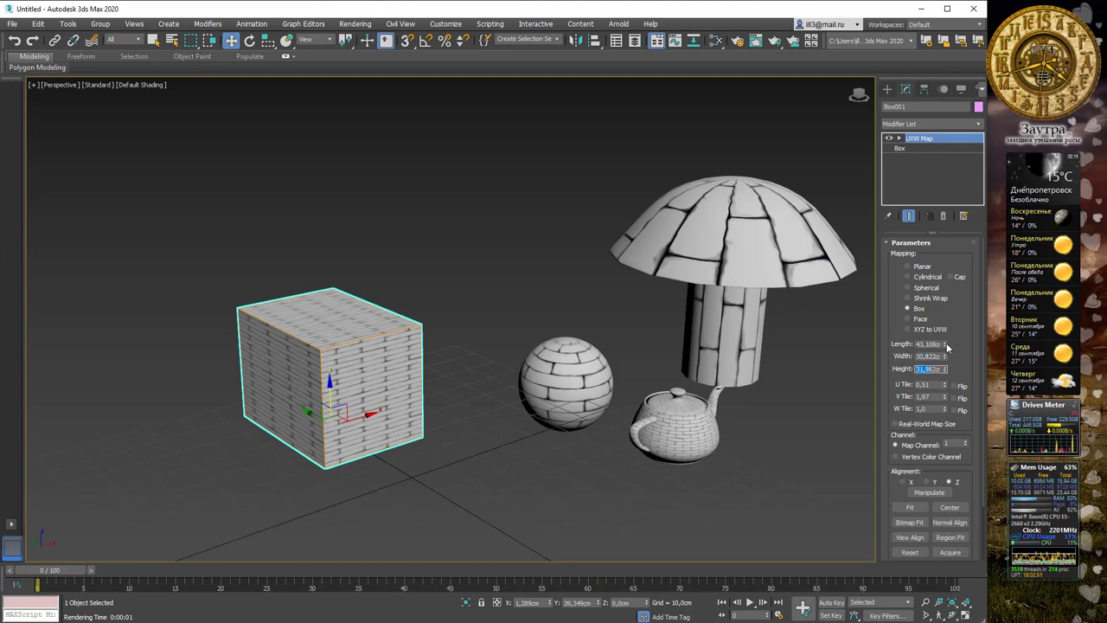
click(941, 344)
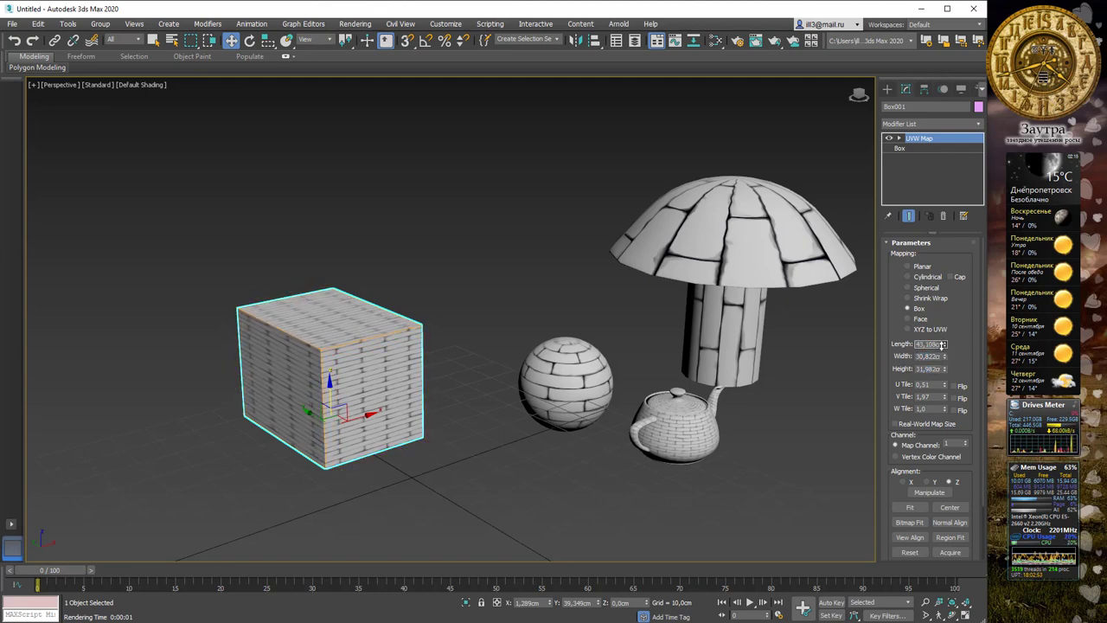
mouse_move(943, 345)
mouse_down()
mouse_move(949, 388)
mouse_move(947, 324)
mouse_up()
alt+middle_drag(603, 338, 536, 338)
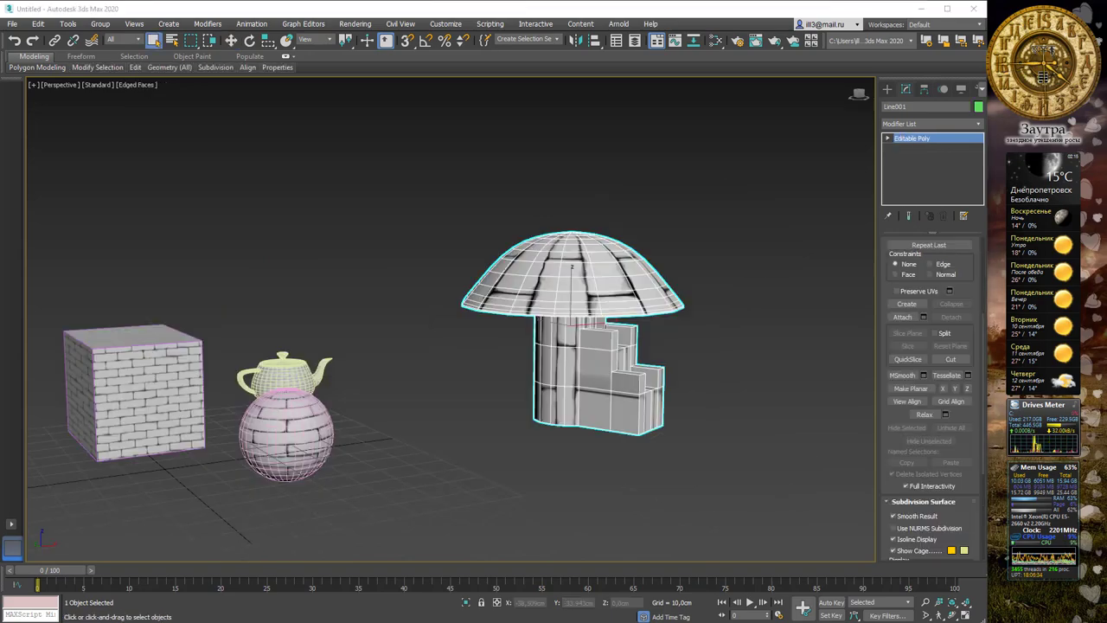
Step: Examine the stretched brick texture on the Editable Poly mushroom's cap, stem and stepped staircase from several sides
alt+middle_drag(732, 325, 577, 324)
scroll(578, 324, up, 3)
alt+middle_drag(657, 343, 595, 349)
alt+middle_drag(505, 408, 714, 346)
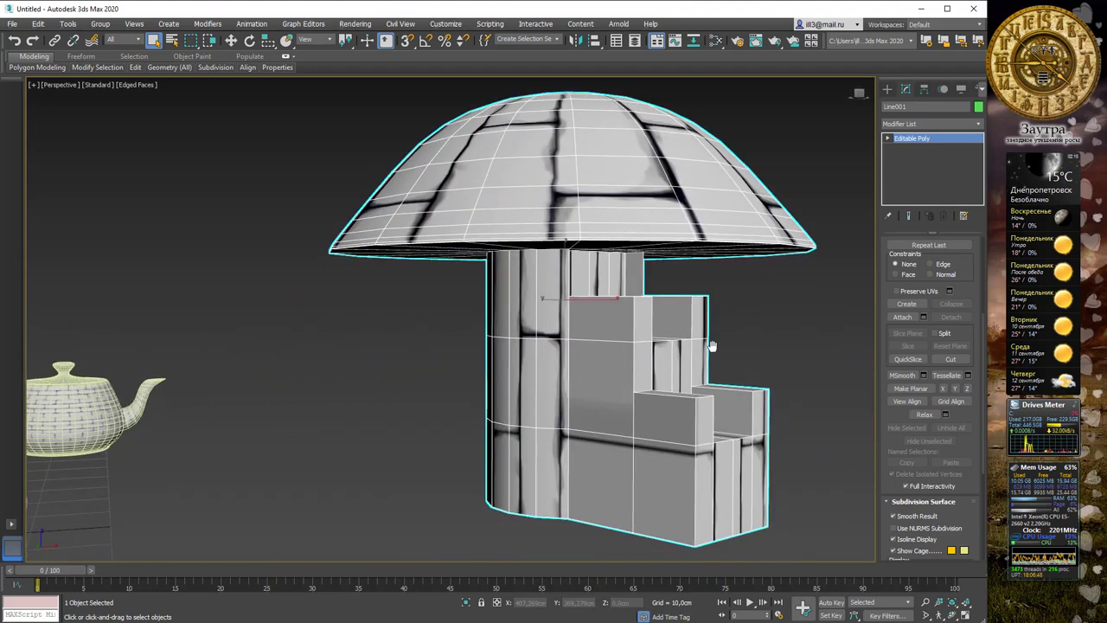
scroll(711, 317, down, 3)
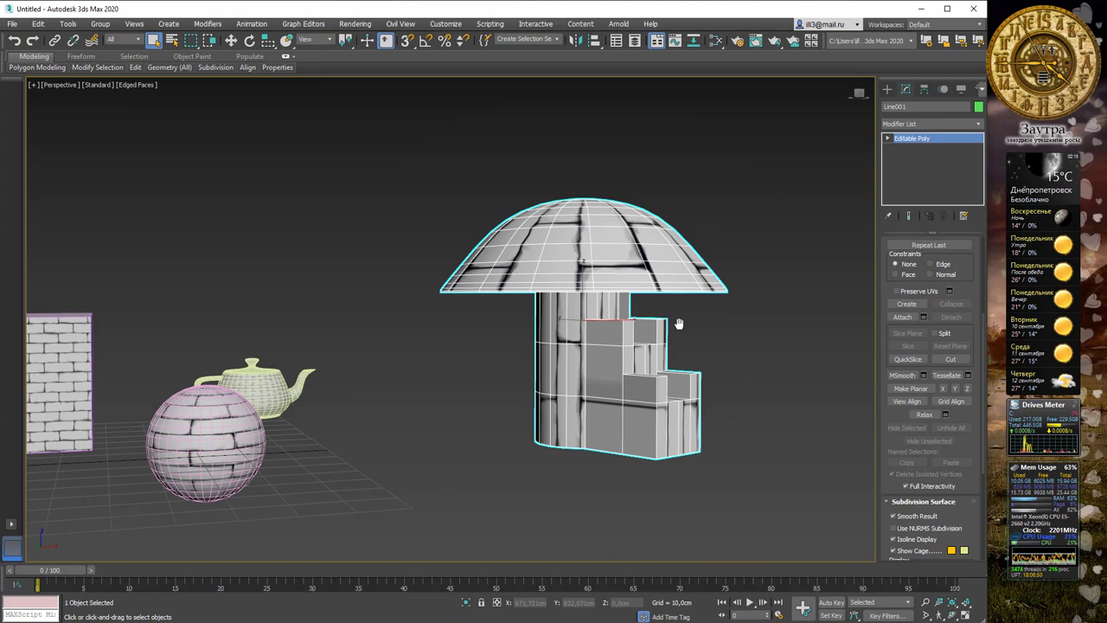
click(714, 322)
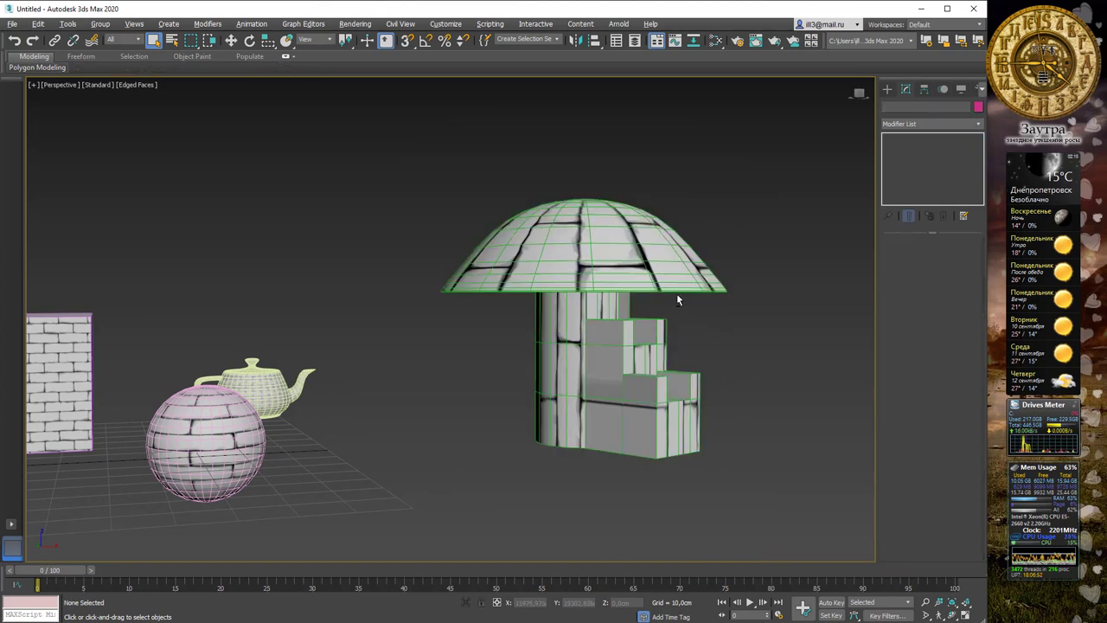
alt+middle_drag(676, 293, 637, 320)
alt+middle_drag(700, 286, 494, 348)
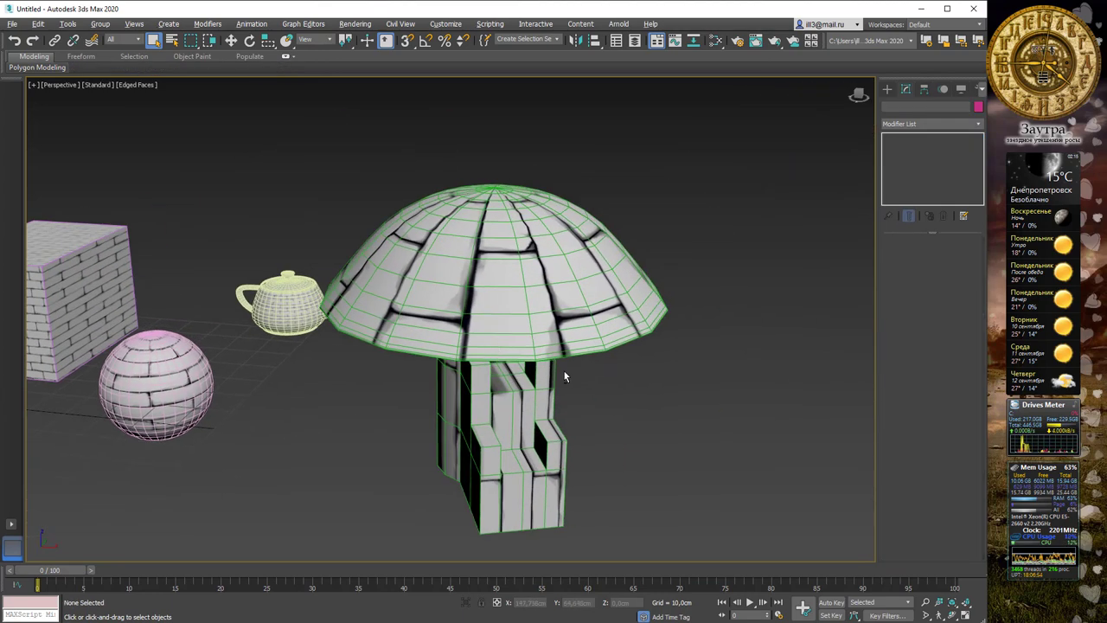
alt+middle_drag(563, 369, 583, 360)
alt+middle_drag(574, 424, 604, 370)
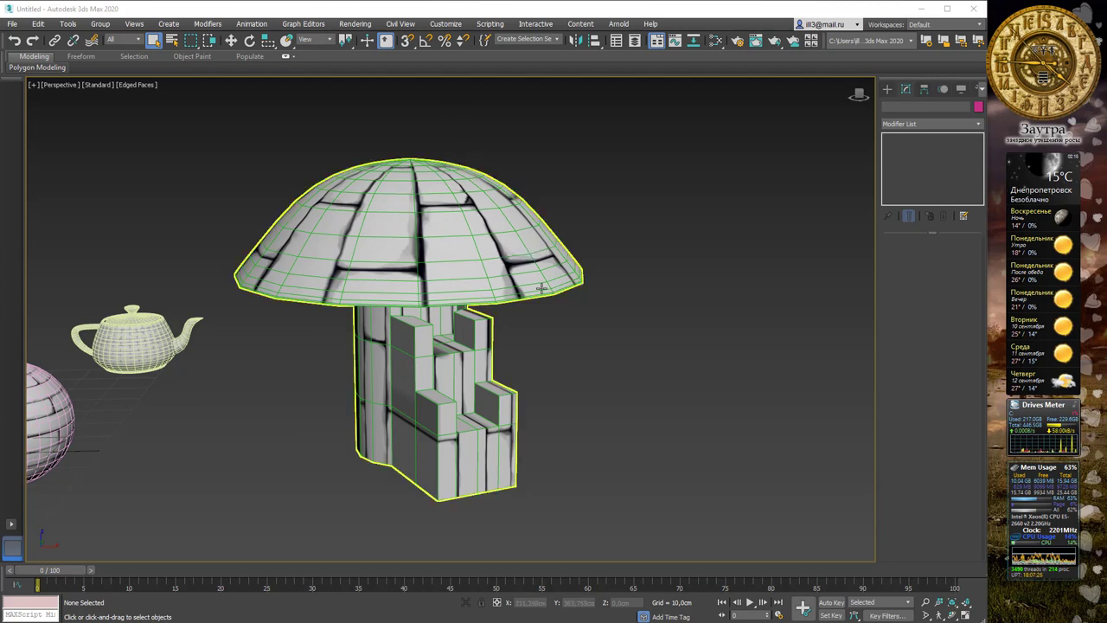
alt+middle_drag(524, 321, 536, 320)
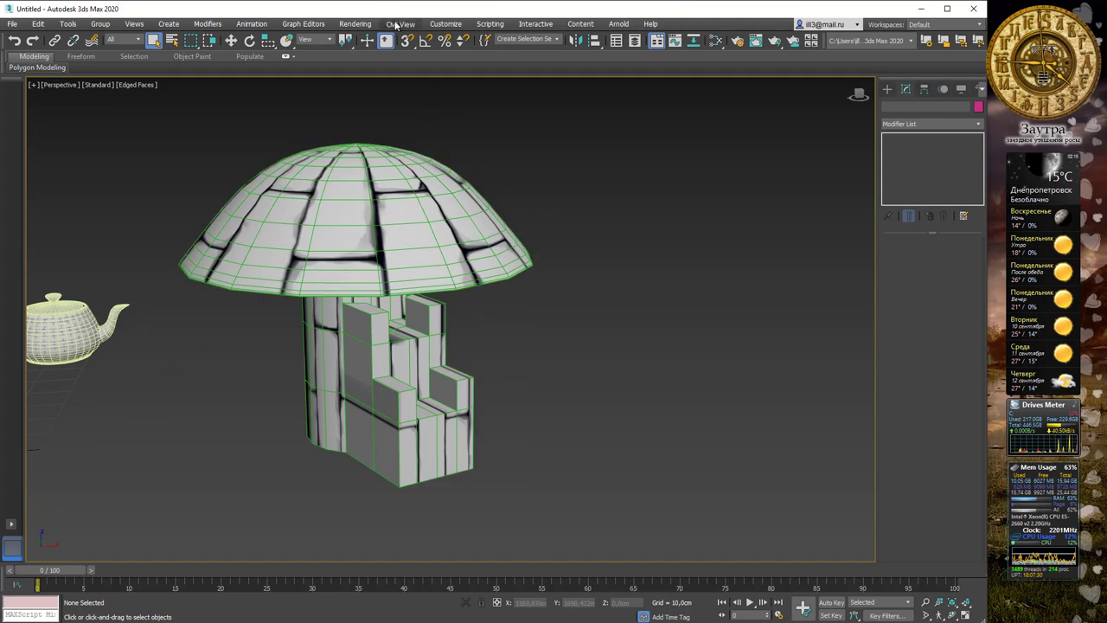
Step: Open the Slate Material Editor, bring its window fully into view and widen it
click(356, 25)
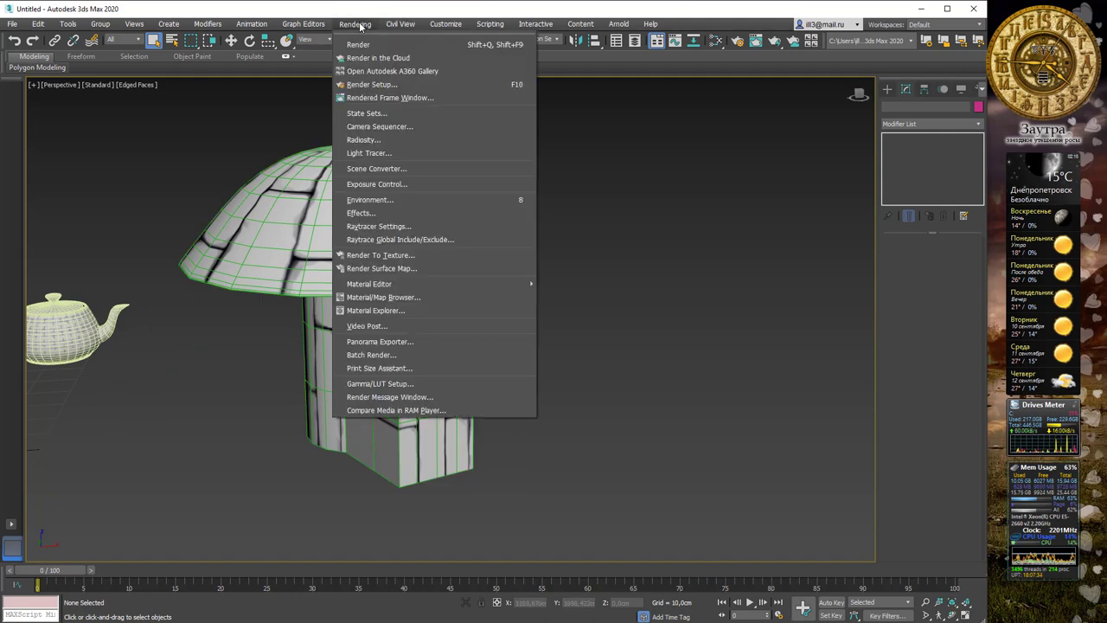
click(359, 26)
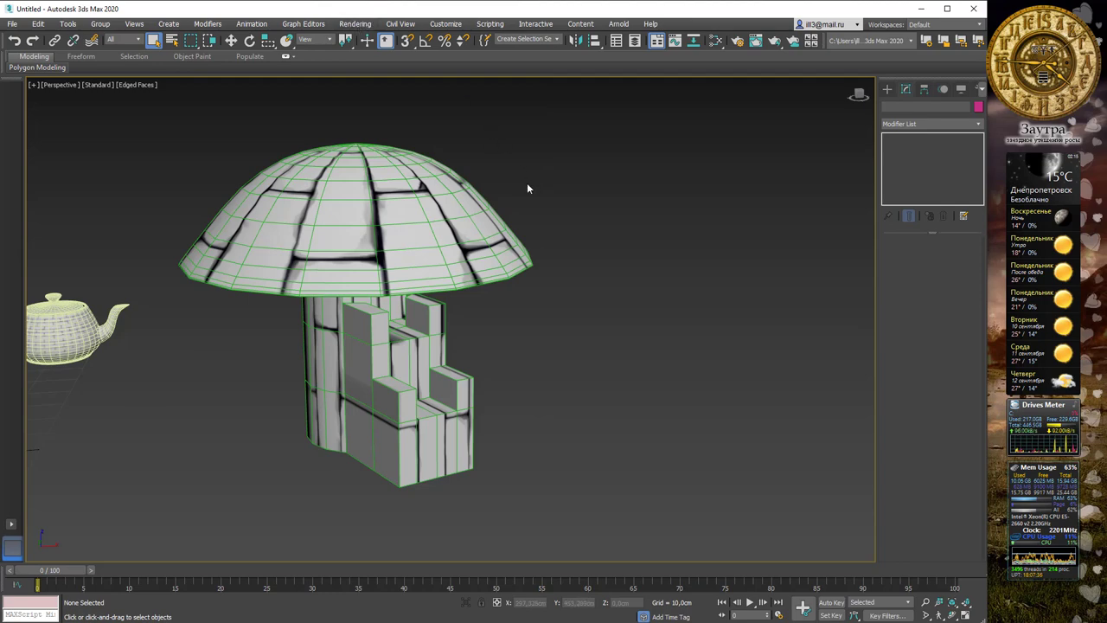
middle_drag(528, 189, 566, 193)
key(m)
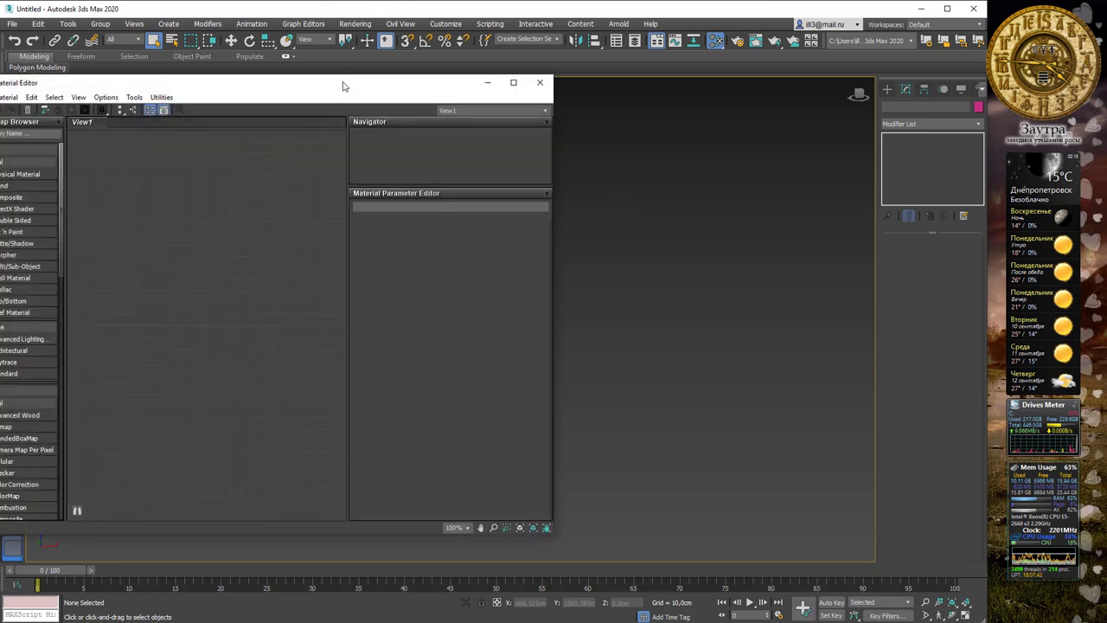
drag(343, 87, 572, 109)
drag(781, 263, 862, 263)
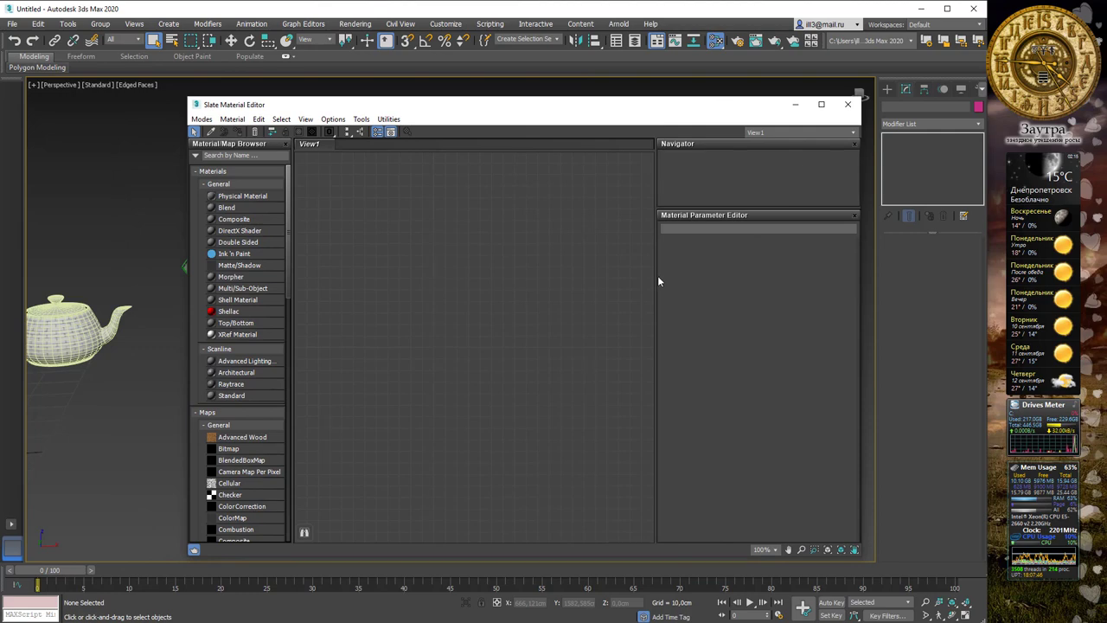
mouse_move(562, 113)
mouse_down()
mouse_move(565, 102)
mouse_move(560, 118)
mouse_up()
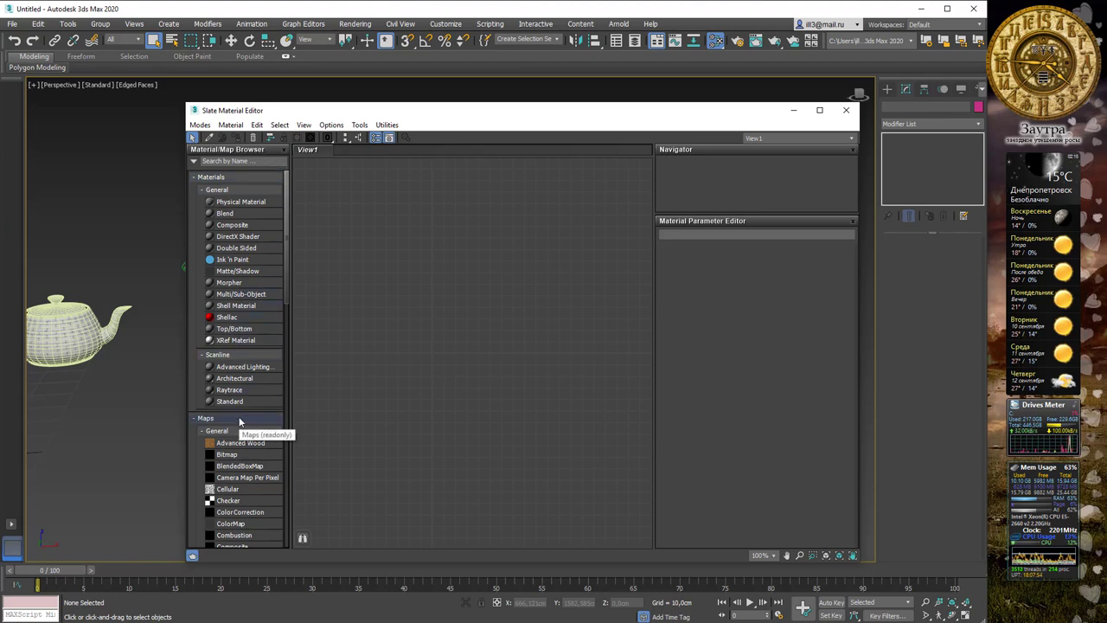
key(ctrl+p)
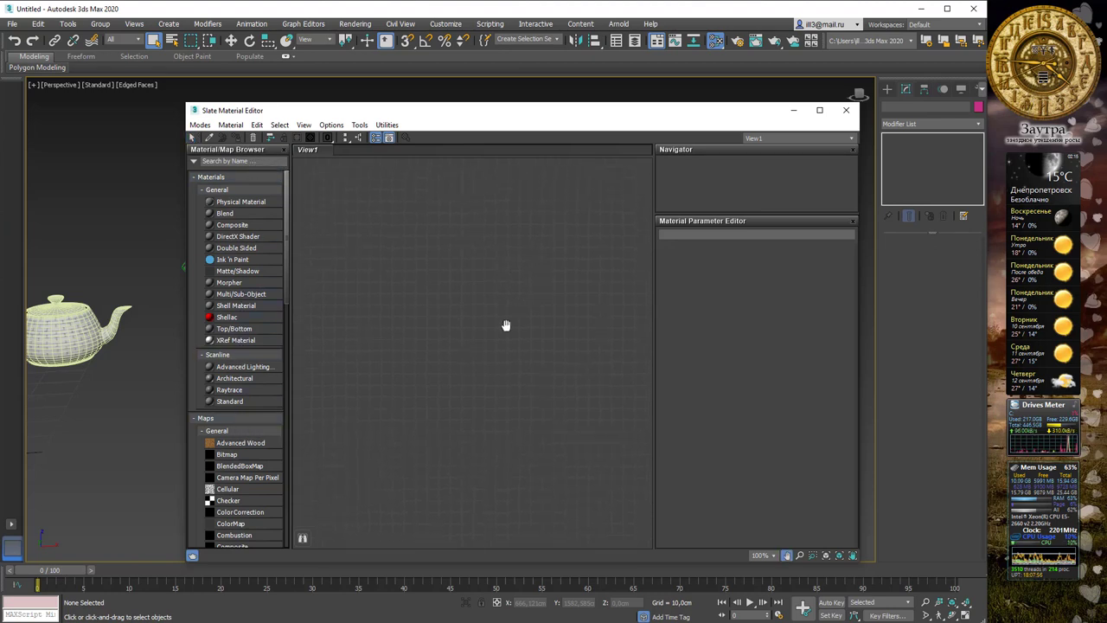
key(Escape)
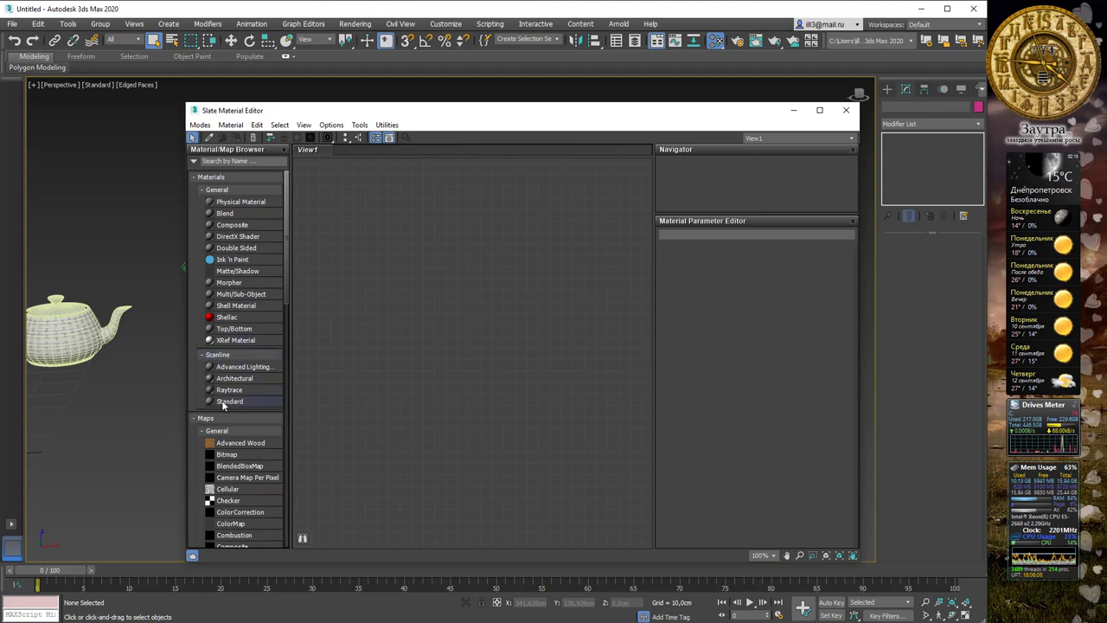
Step: Create a Standard material in the node view and connect a General Checker map to its Diffuse Color input
drag(213, 402, 561, 329)
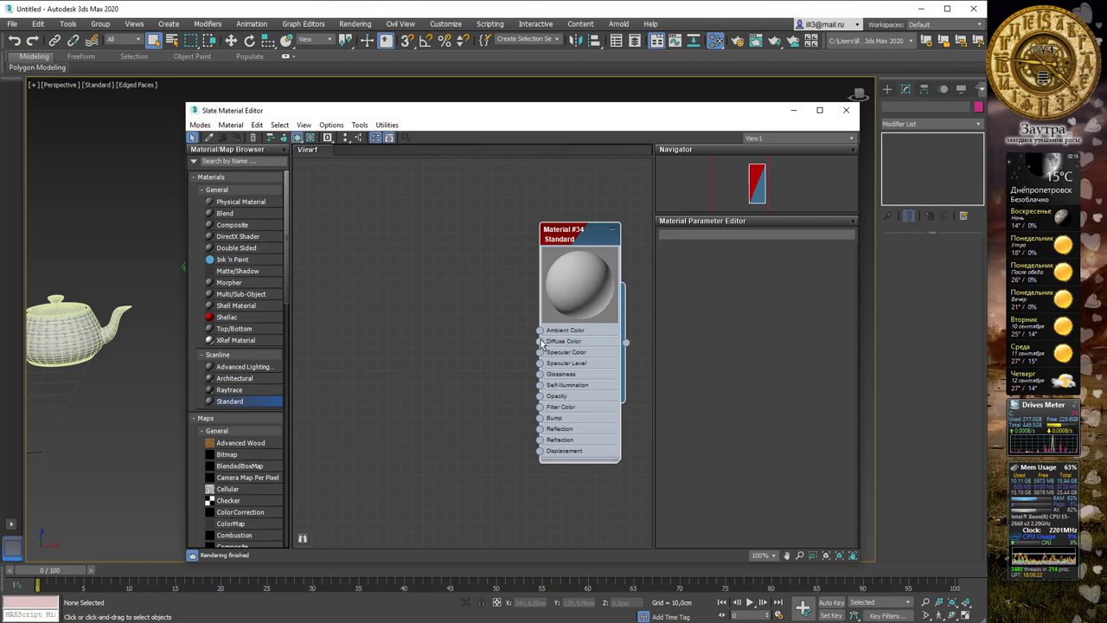
drag(507, 343, 442, 356)
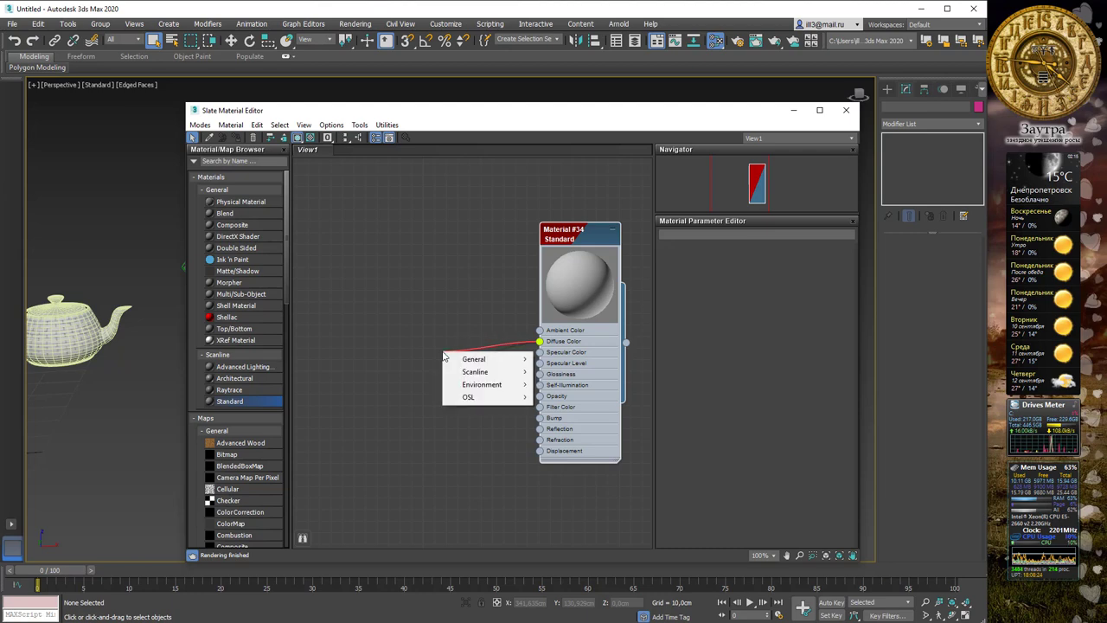
mouse_move(468, 362)
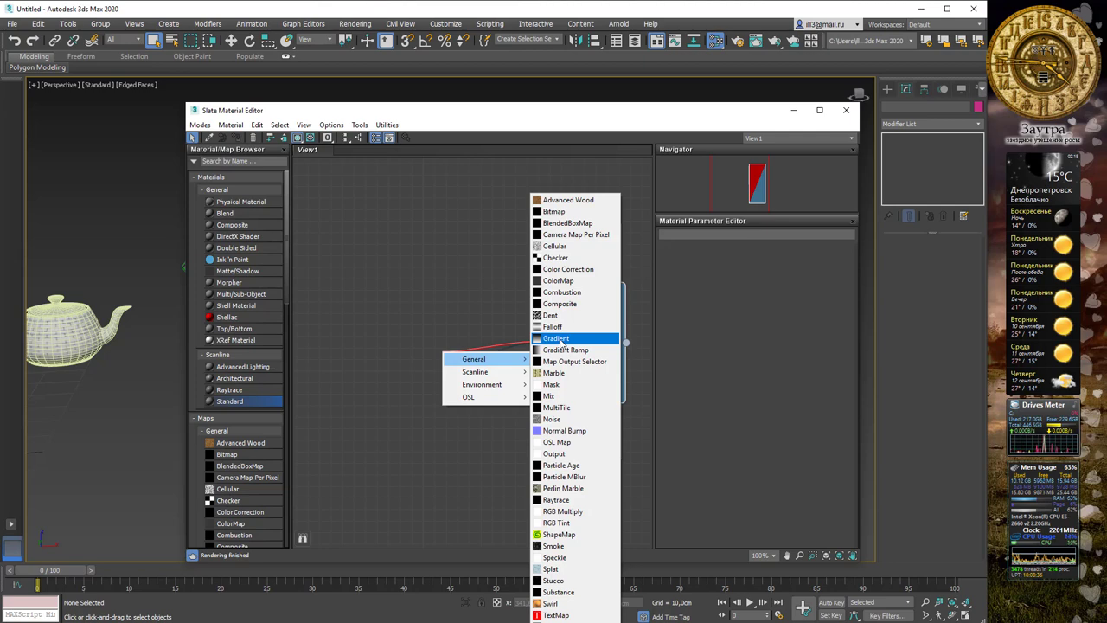
click(566, 258)
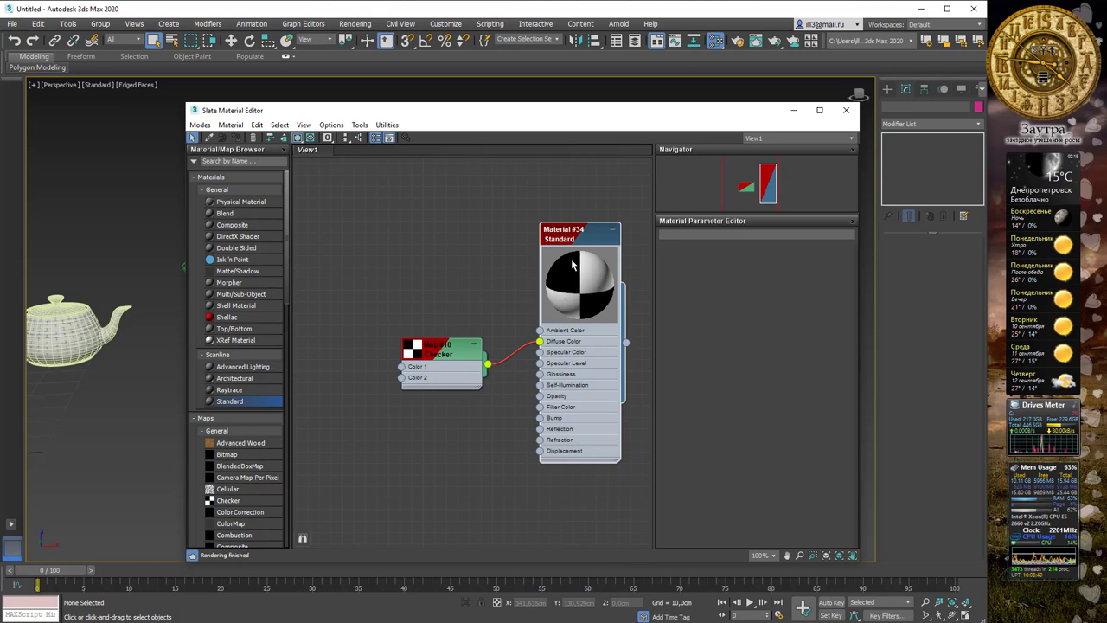
Step: Load the new Standard material's parameters, uncover and select the mushroom, and assign the material to it
drag(564, 118, 549, 164)
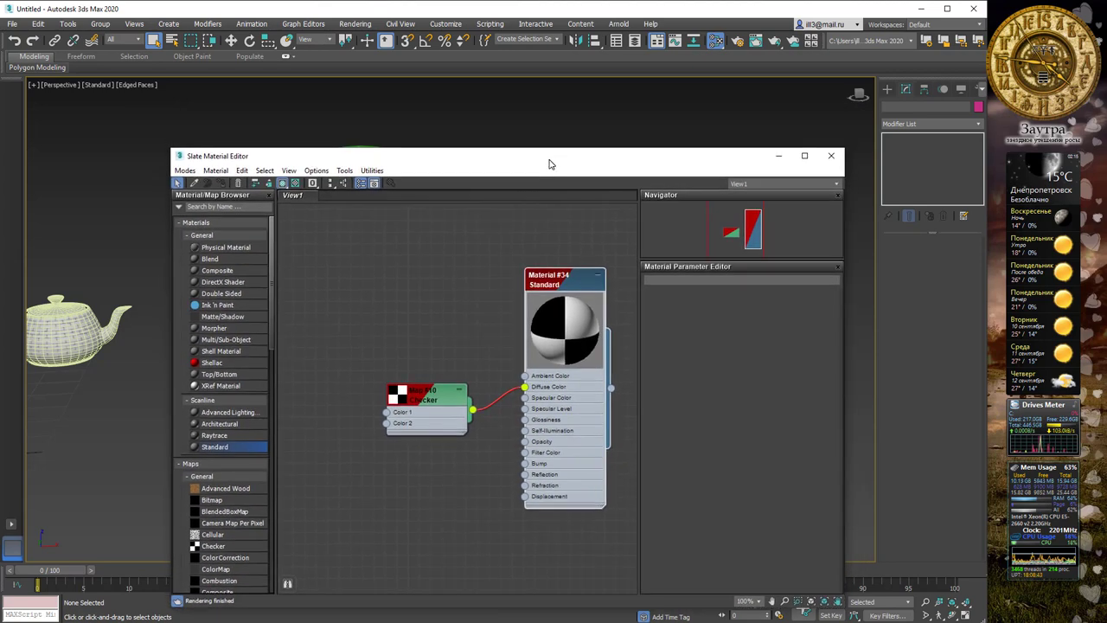
double_click(558, 285)
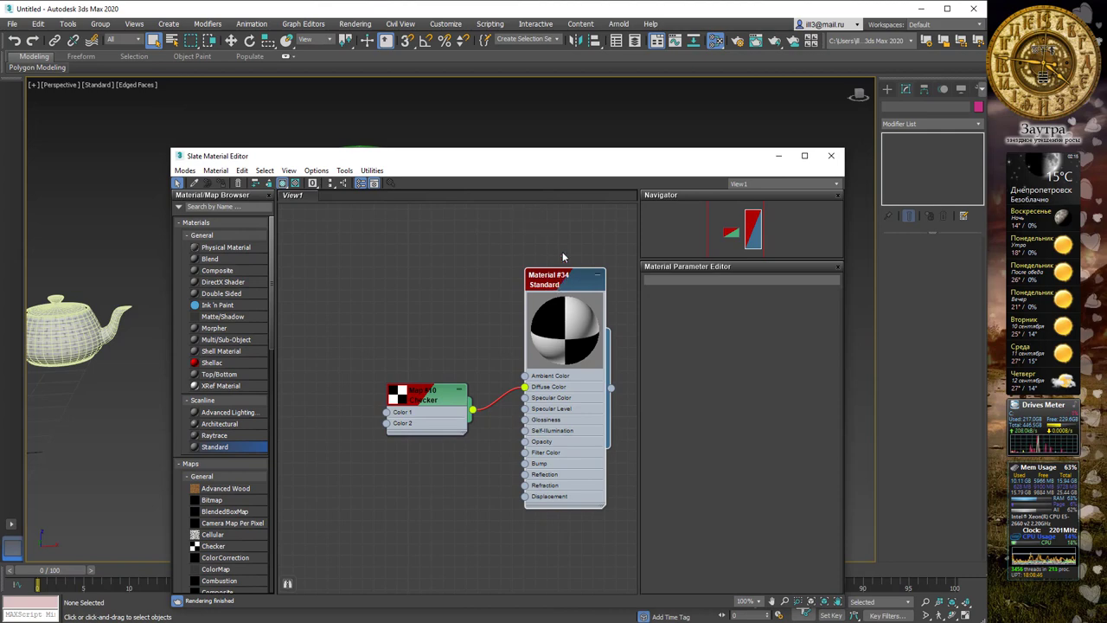
drag(548, 165, 598, 293)
click(423, 203)
click(467, 197)
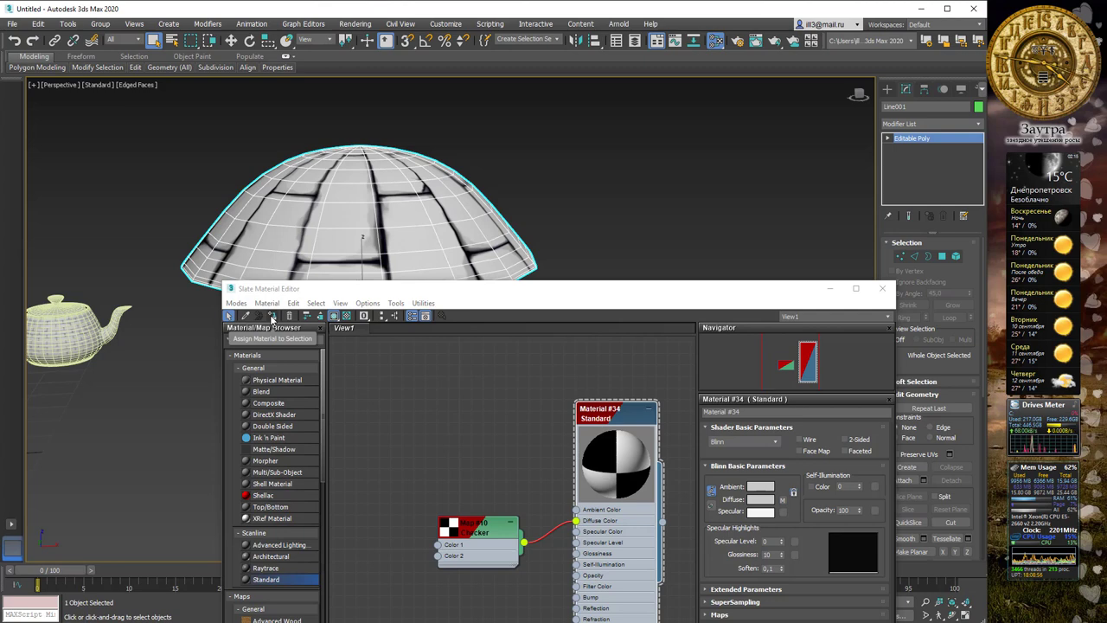
click(271, 316)
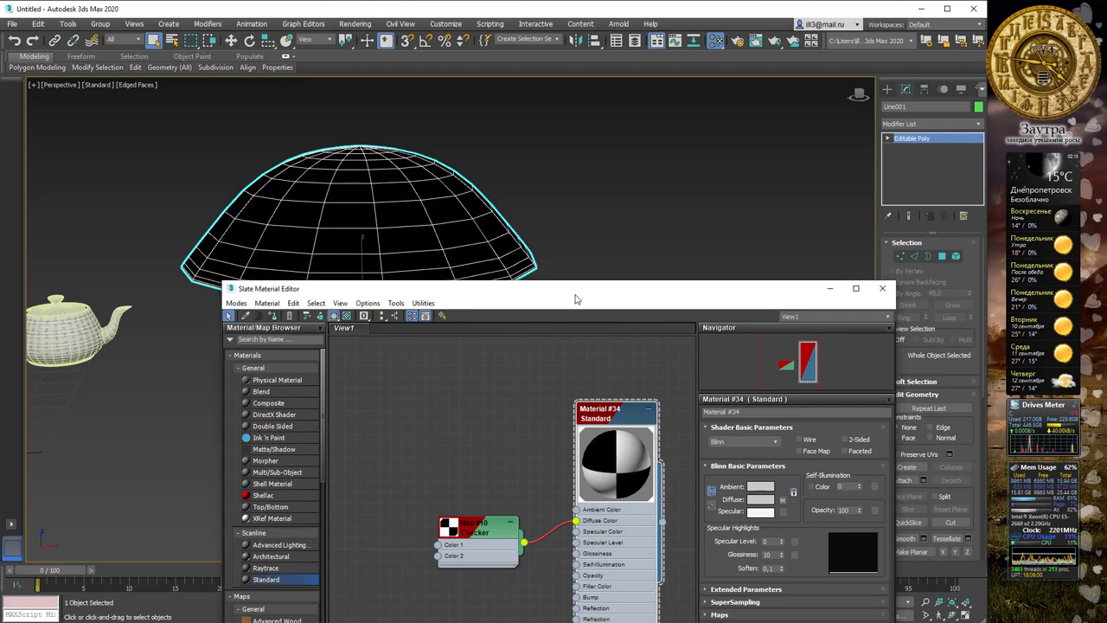
Step: Enable shaded viewport display for the Standard material and for its connected Checker map
drag(575, 293, 653, 266)
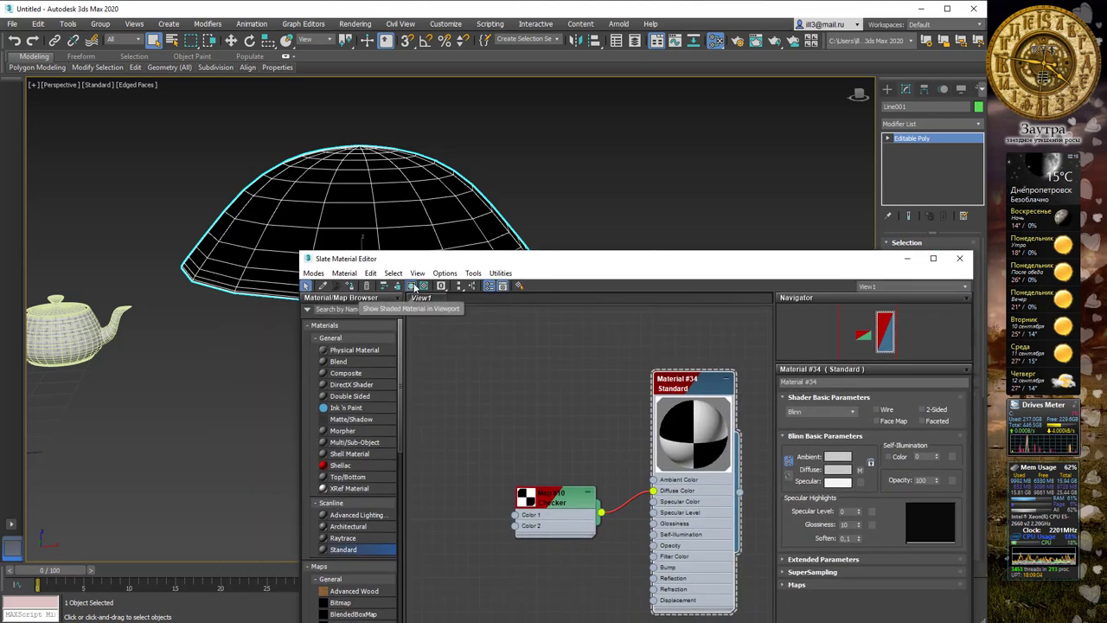
click(414, 287)
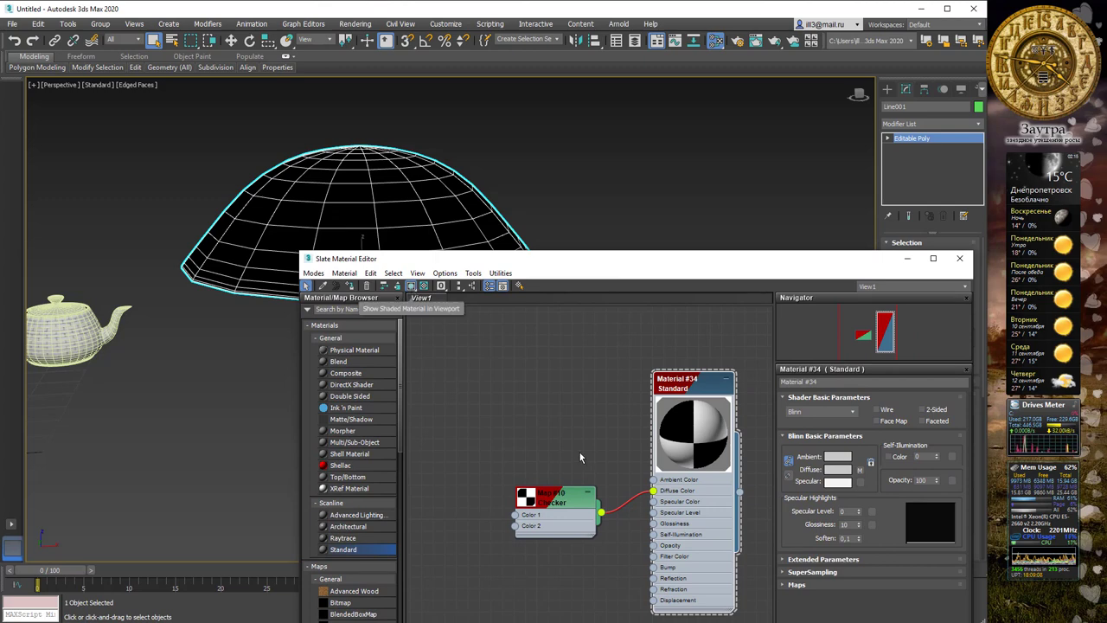
double_click(562, 497)
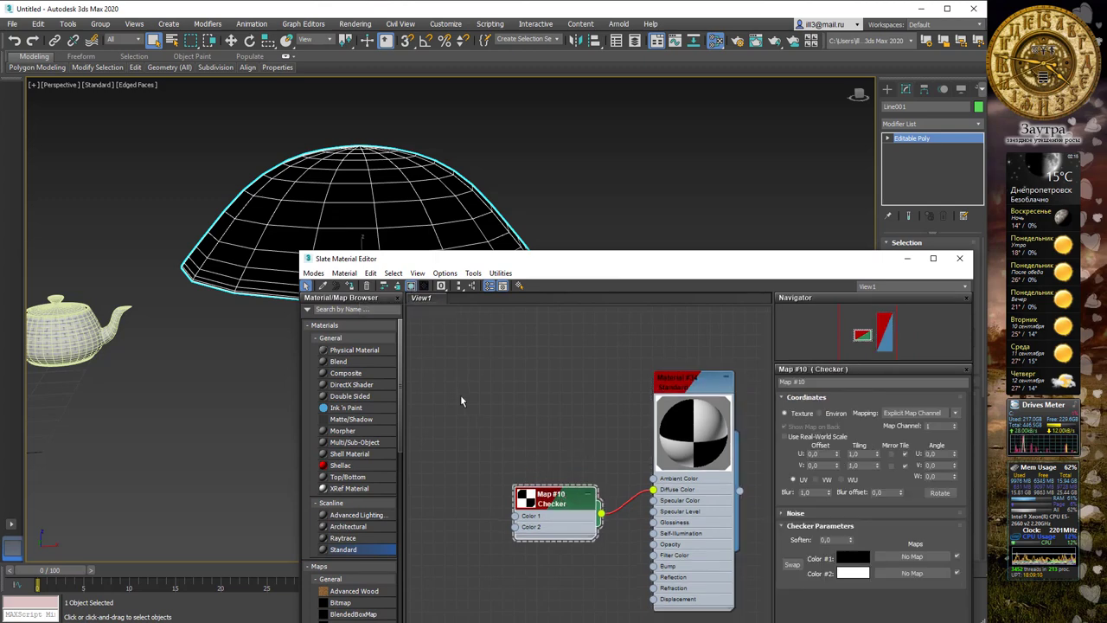
click(413, 287)
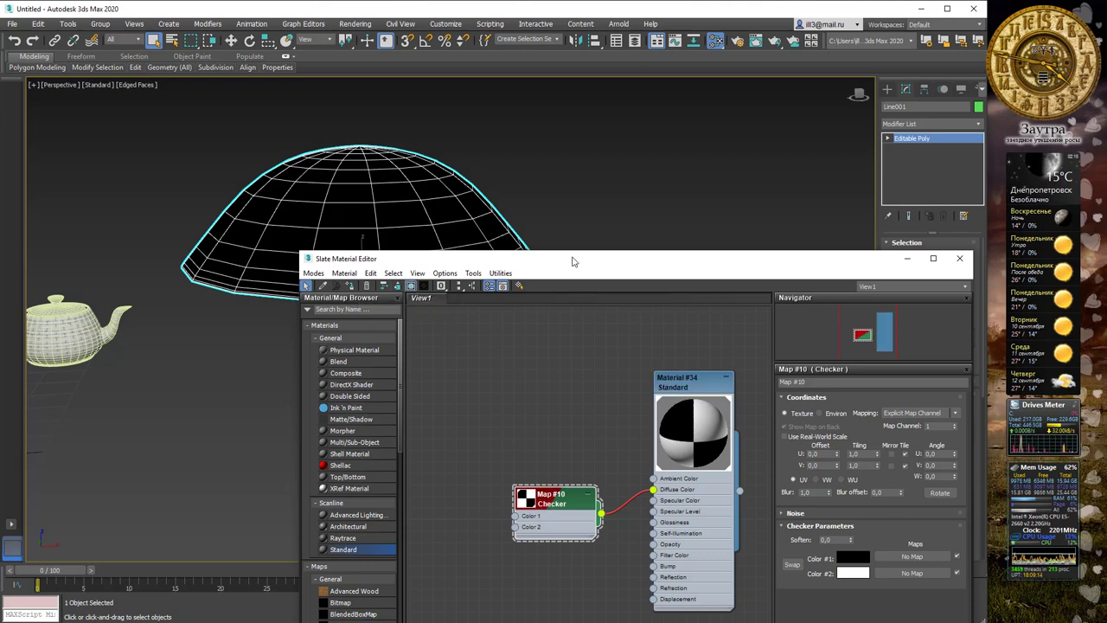
Step: Set the Checker map's U and V tiling to 5 and uncover the mushroom cap
drag(574, 262, 530, 215)
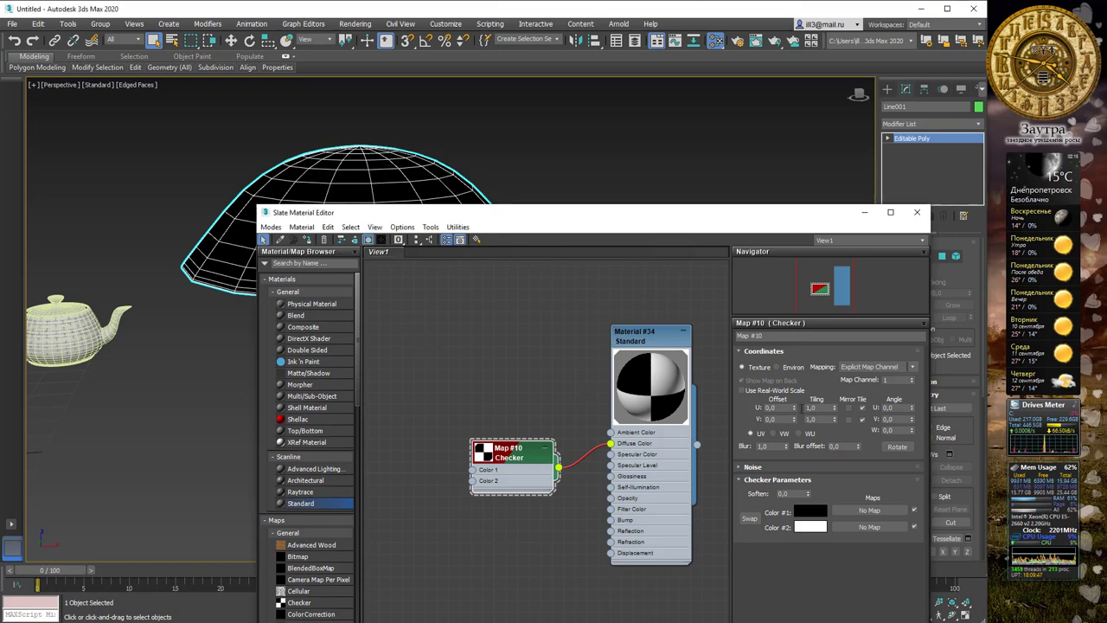
double_click(816, 407)
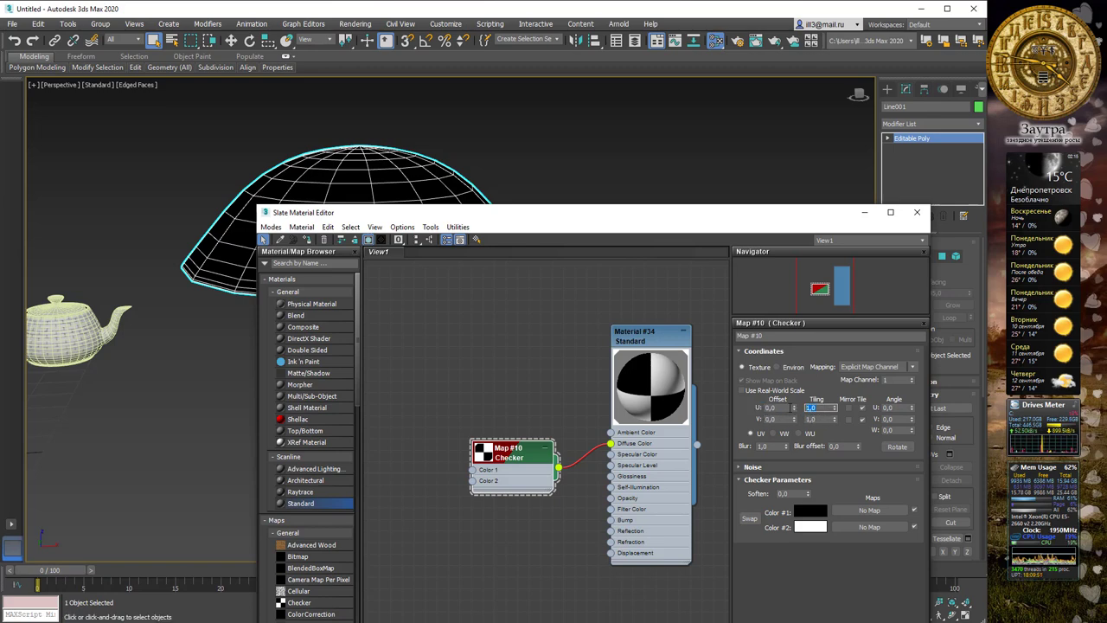
key(Tab)
text(5)
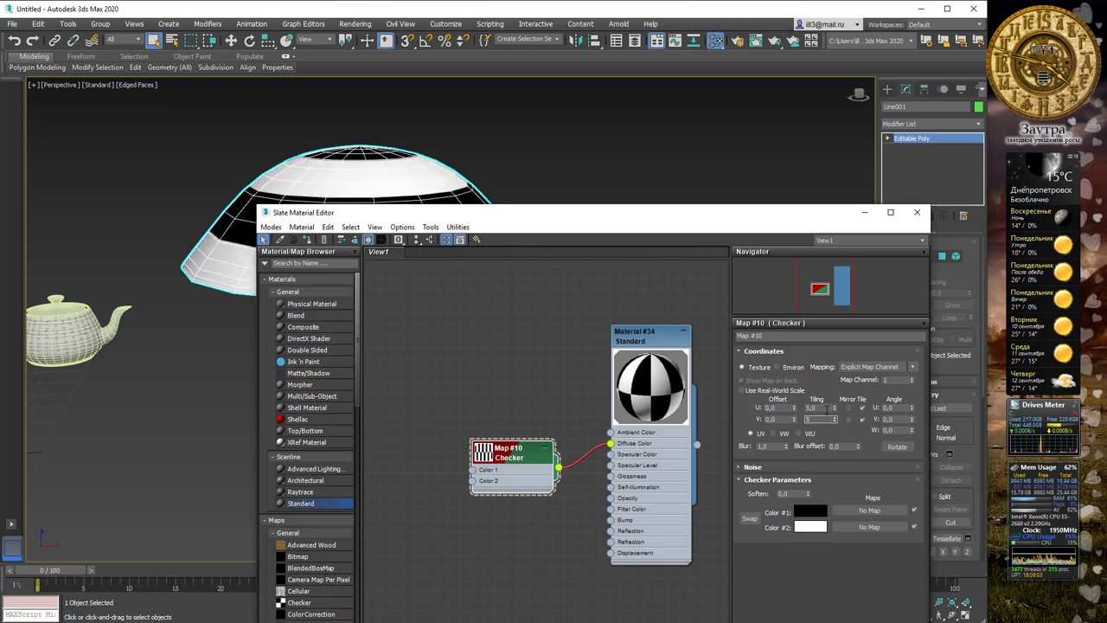
key(Return)
drag(662, 217, 562, 284)
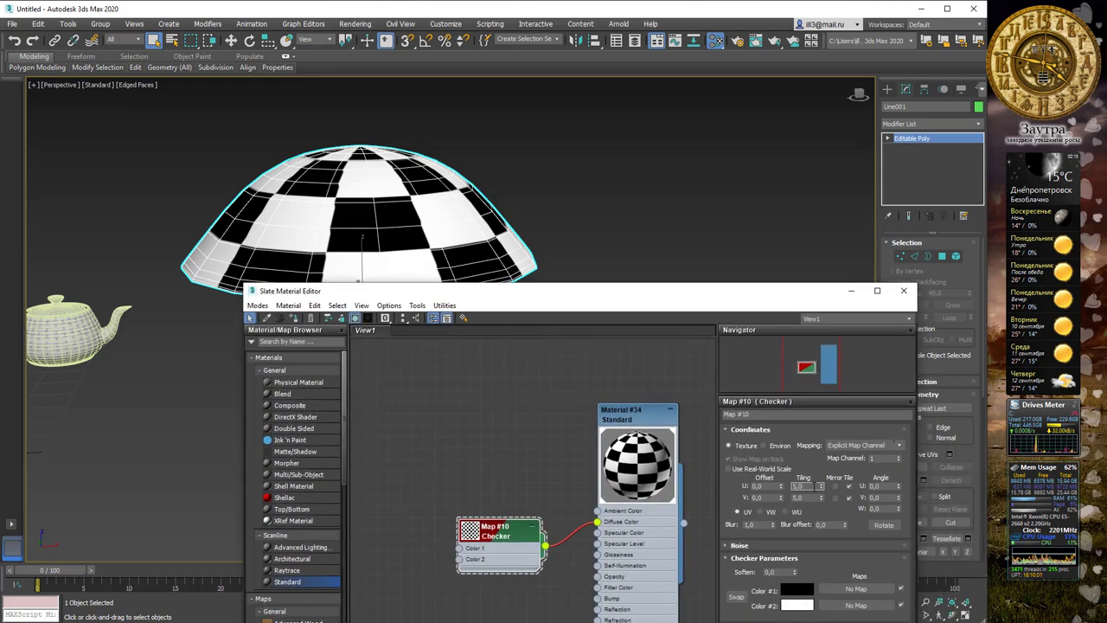
Step: Set the Checker map's U and V tiling to 8 and close the Slate Material Editor
text(8)
key(Tab)
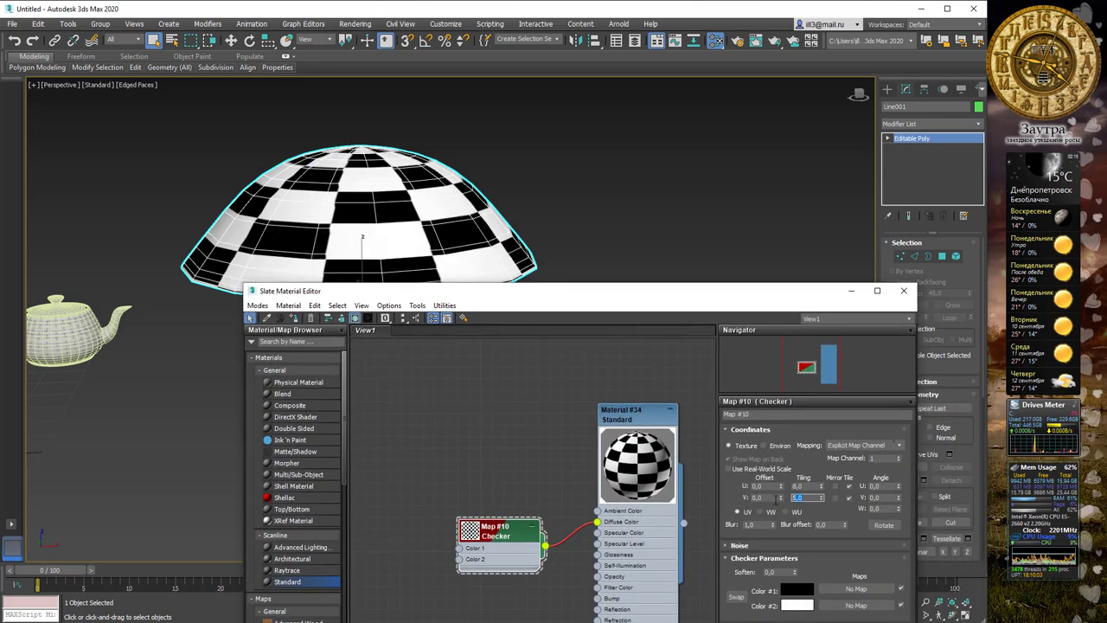
drag(674, 298, 680, 360)
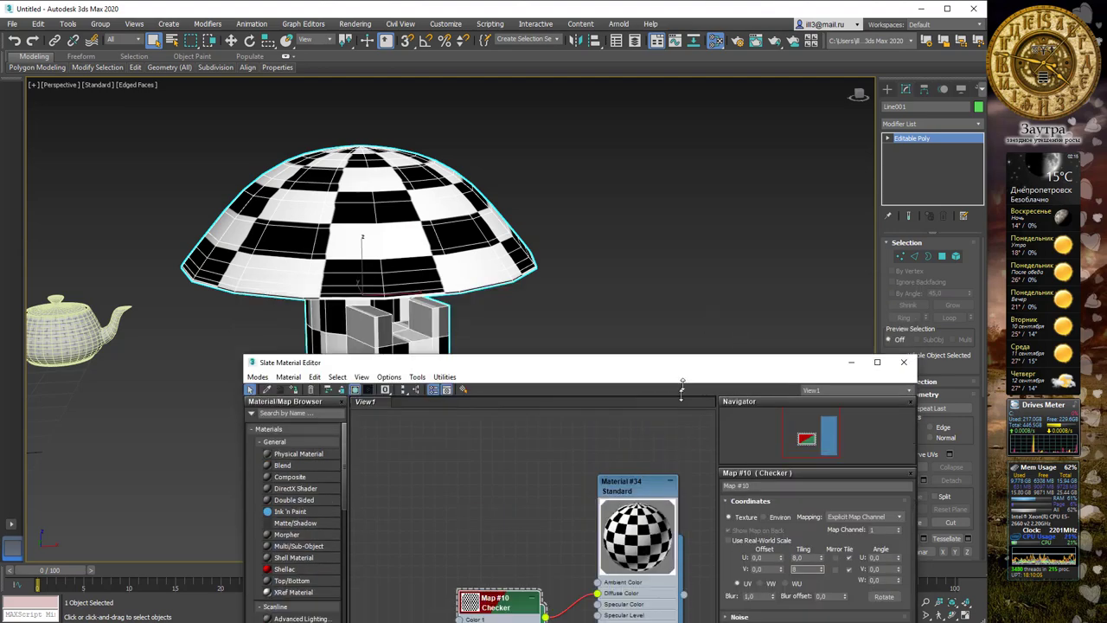
drag(613, 363, 522, 310)
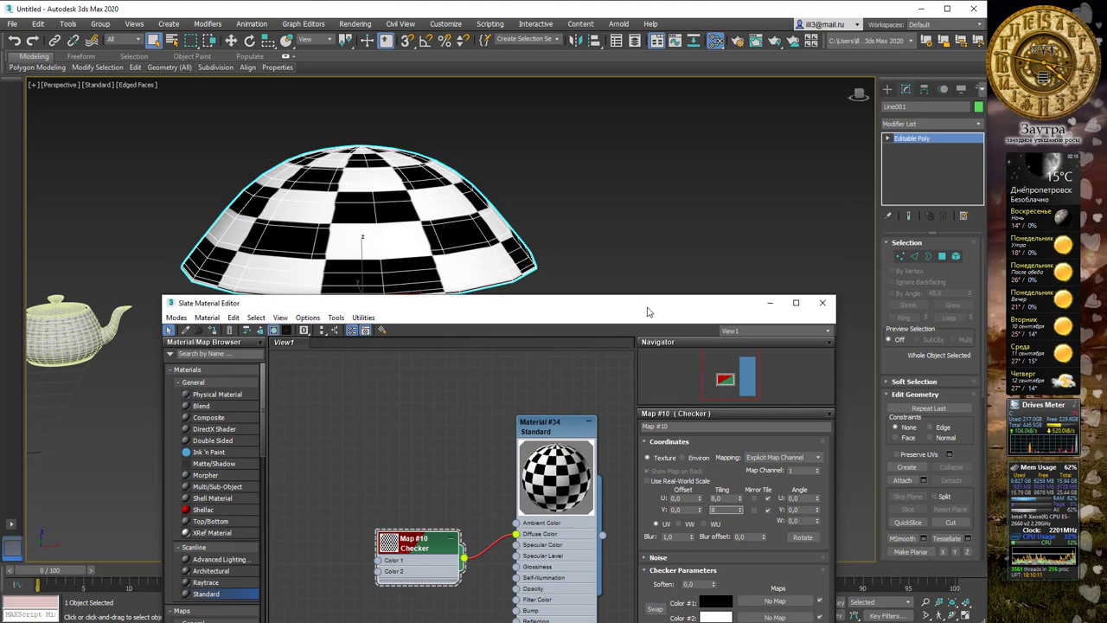
drag(648, 311, 607, 253)
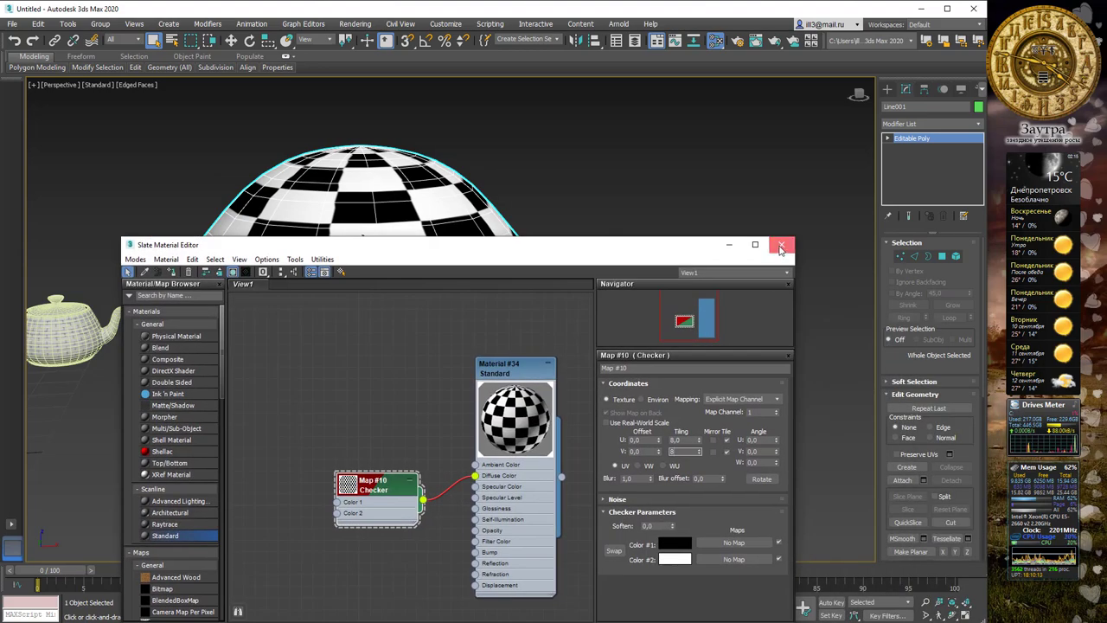
click(781, 247)
Step: Examine the checker pattern's distortion on the mushroom's cap, stem and stepped staircase from several angles
alt+middle_drag(508, 321, 519, 352)
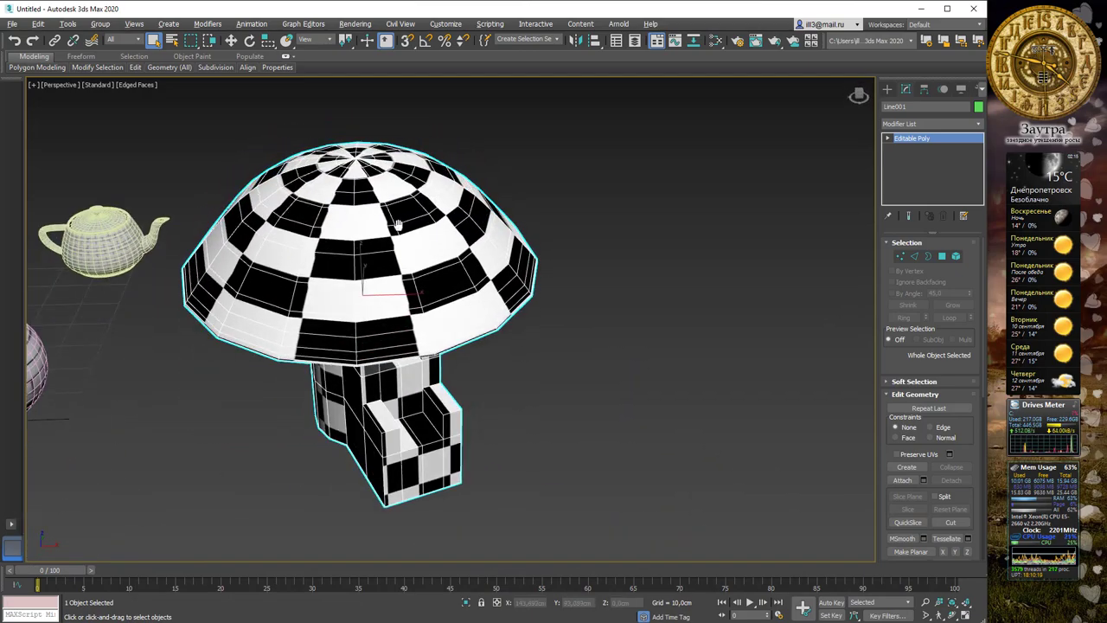
alt+middle_drag(397, 225, 530, 275)
scroll(530, 275, down, 5)
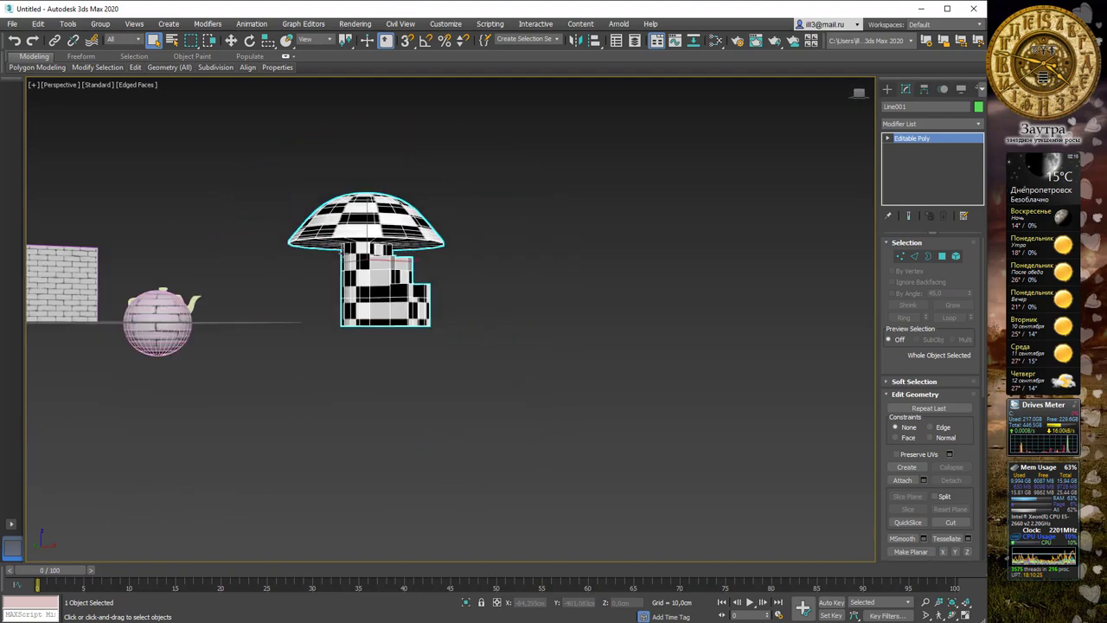
alt+middle_drag(340, 237, 474, 365)
scroll(474, 365, up, 3)
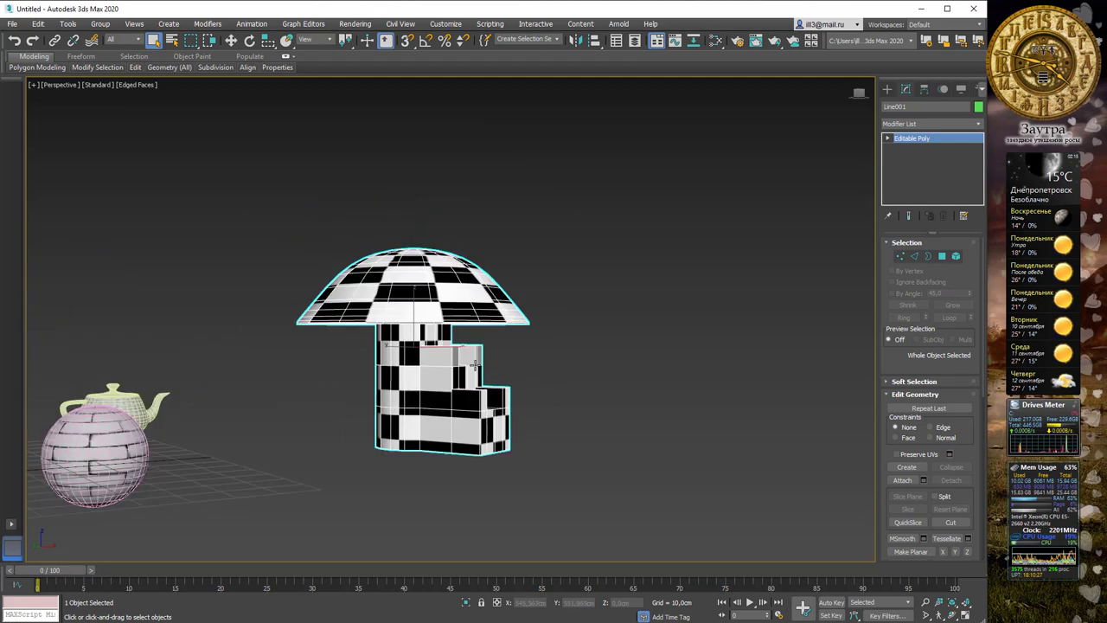
scroll(474, 365, up, 2)
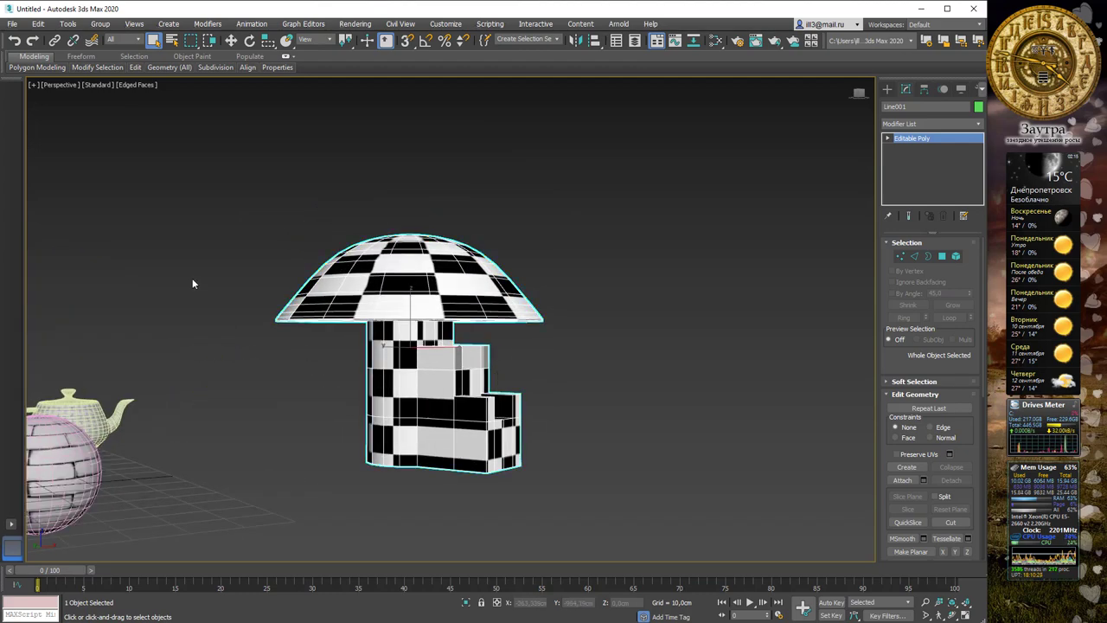
middle_drag(193, 282, 452, 294)
middle_drag(520, 330, 401, 314)
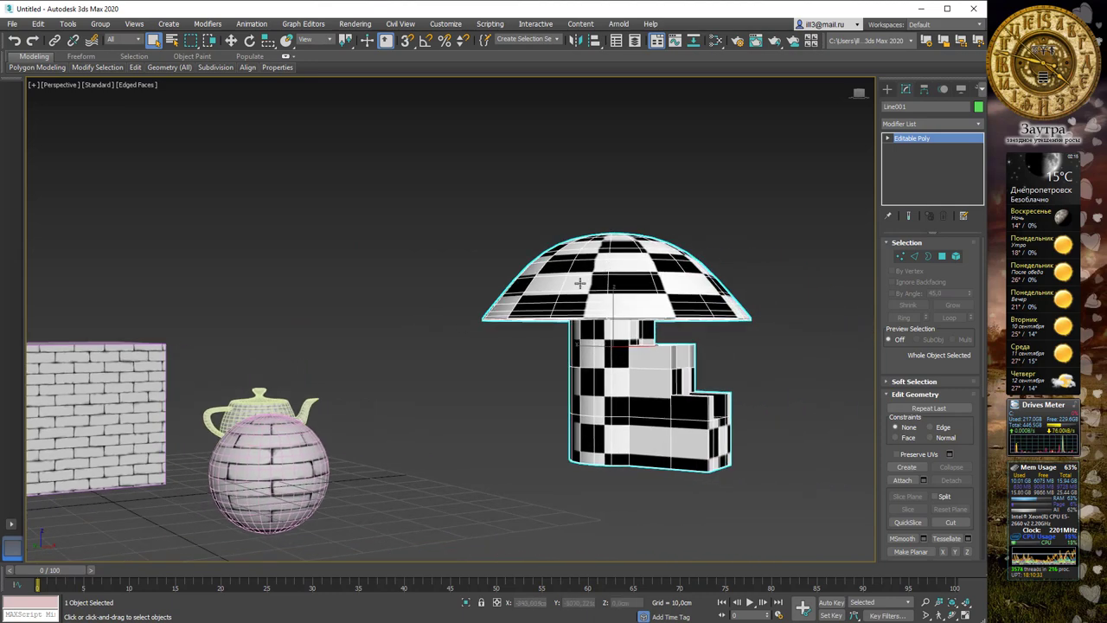
middle_drag(655, 259, 567, 244)
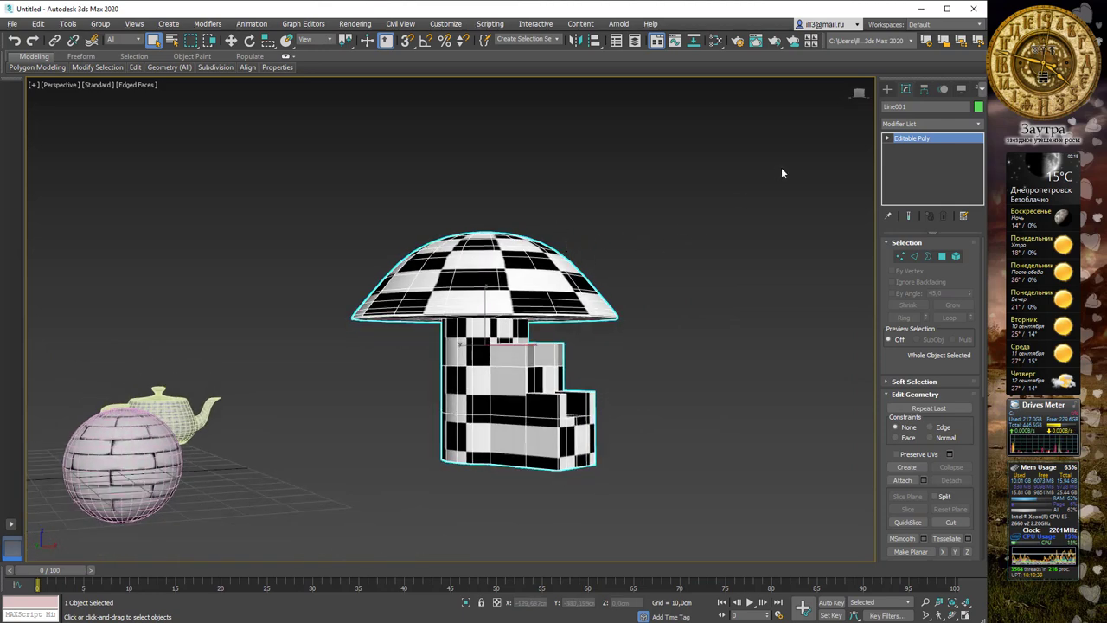
Step: Add a Mesh Select modifier to the mushroom and select the polygons of its stepped staircase
click(886, 89)
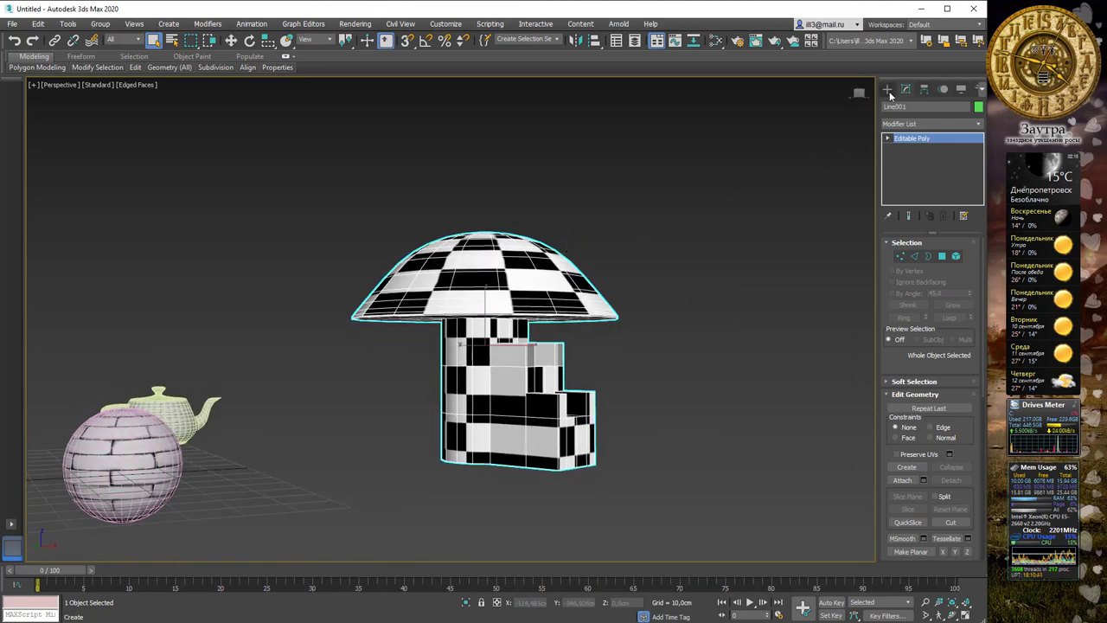
click(969, 123)
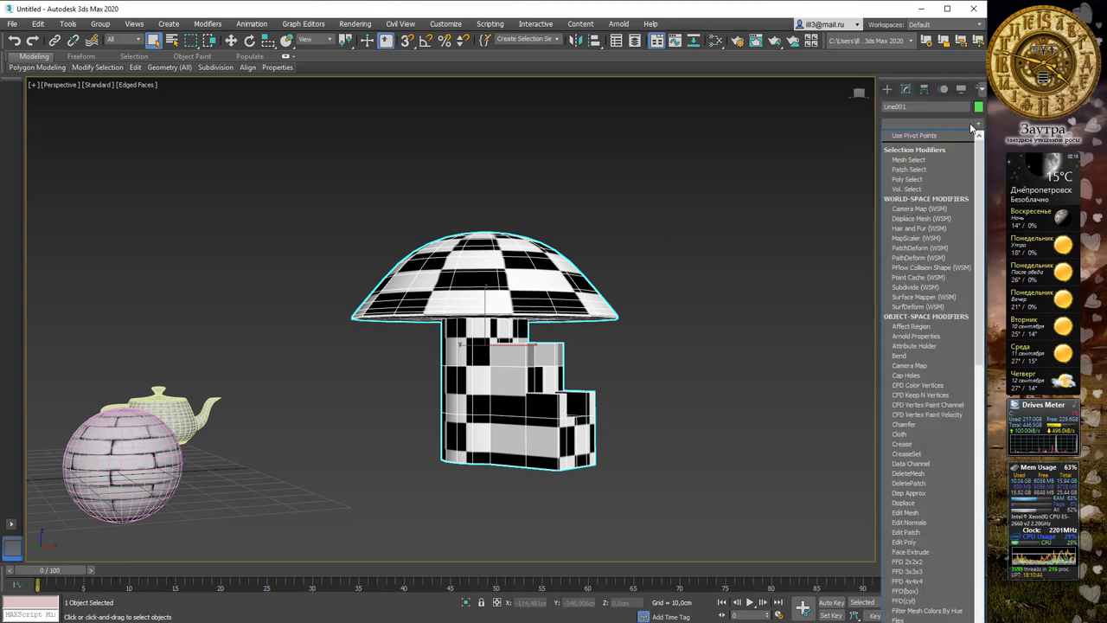
click(913, 160)
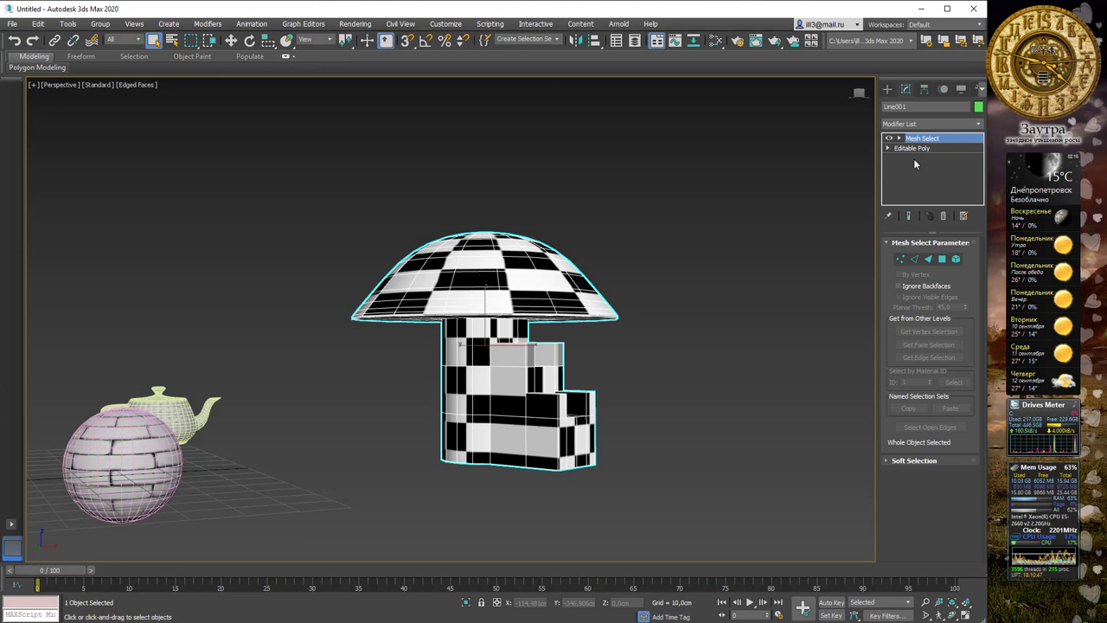
click(944, 260)
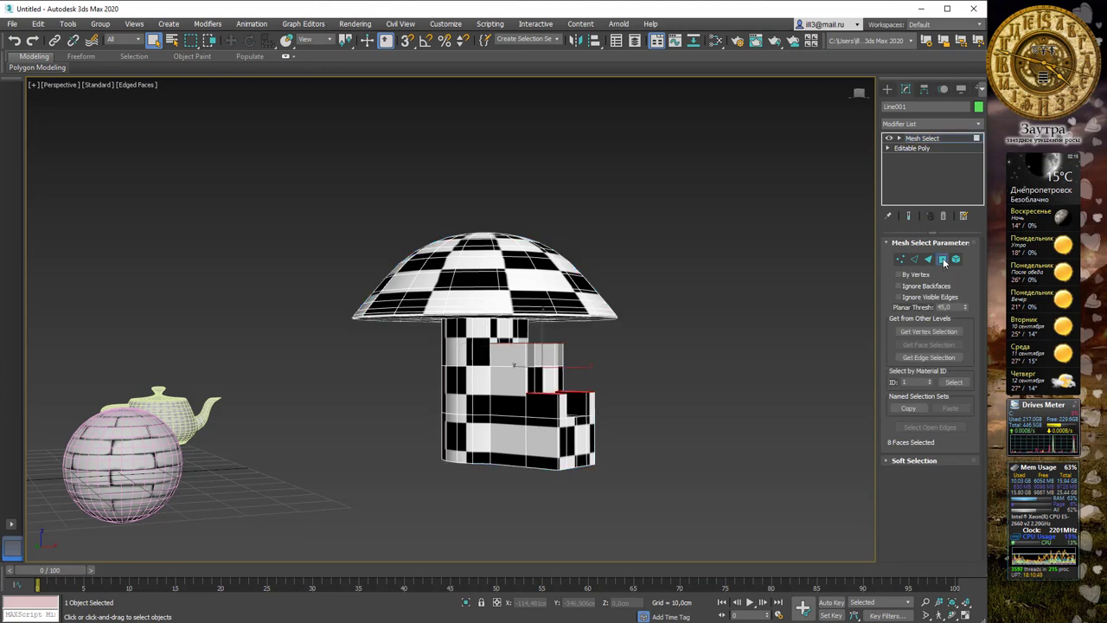
alt+middle_drag(586, 342, 622, 357)
drag(621, 353, 519, 495)
alt+middle_drag(653, 365, 663, 341)
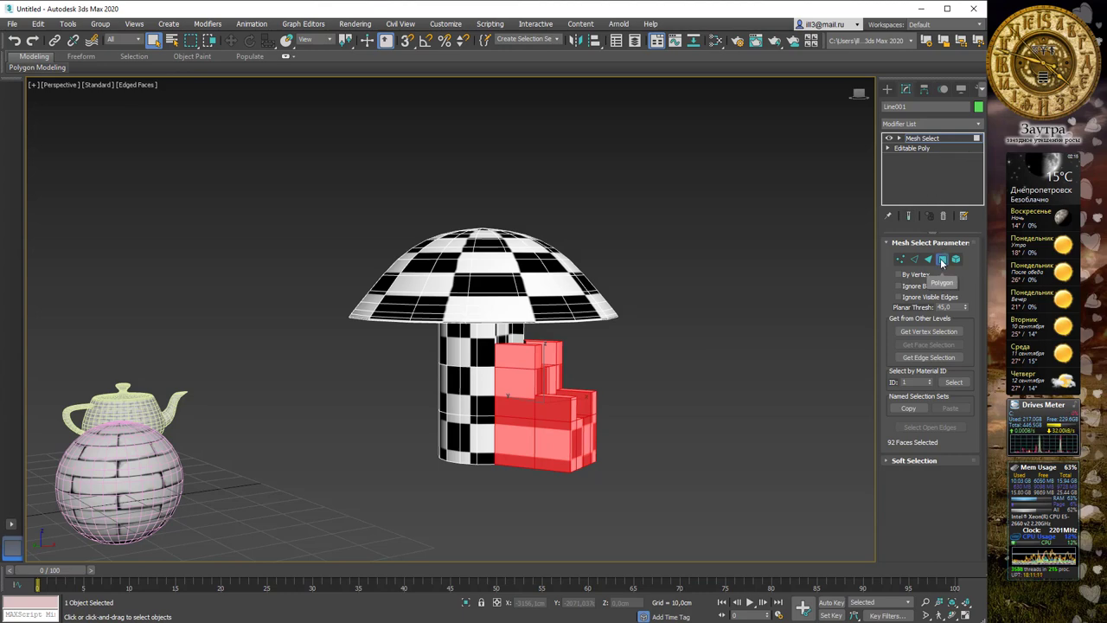
Step: Add a UVW Map modifier to the selected staircase polygons and set its mapping to Box
click(978, 124)
key(u)
key(Down)
key(Down)
key(Down)
key(Down)
key(Down)
key(Down)
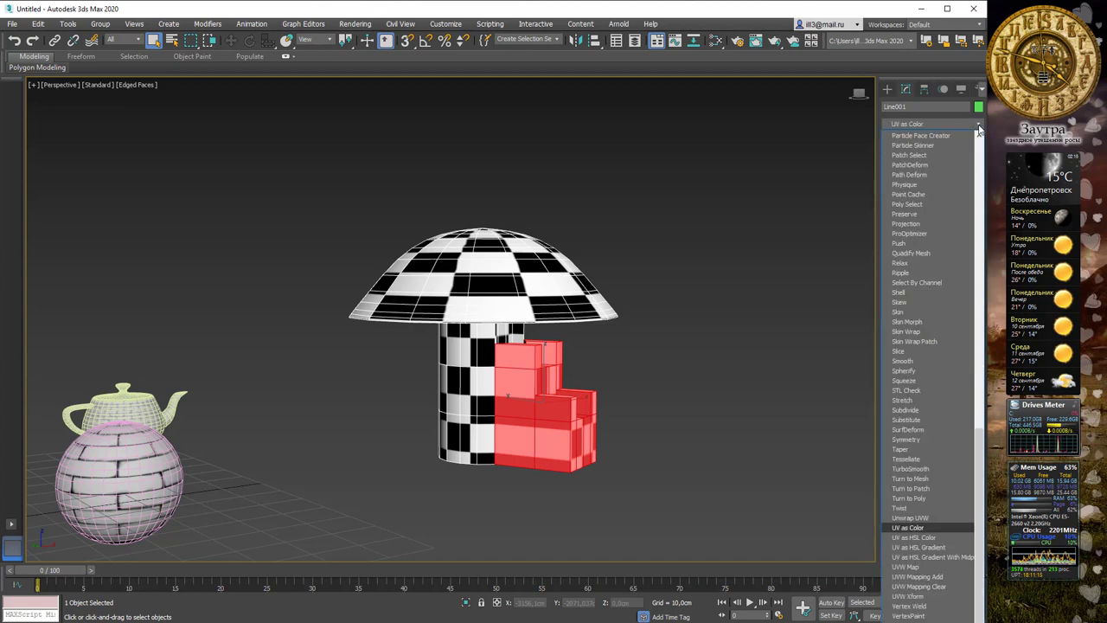
key(Up)
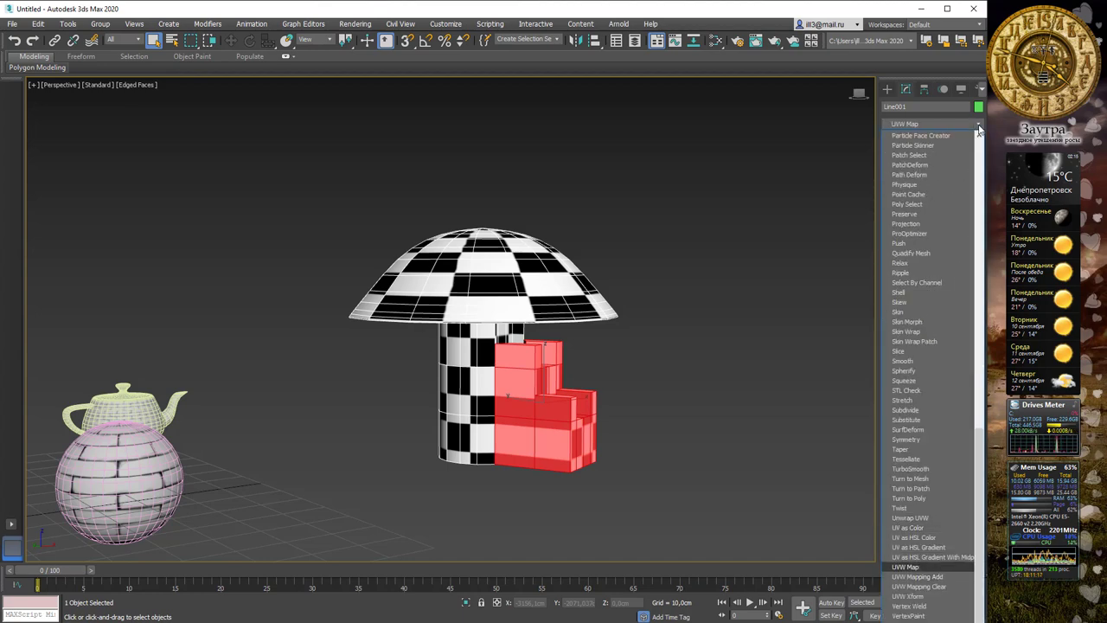
key(Return)
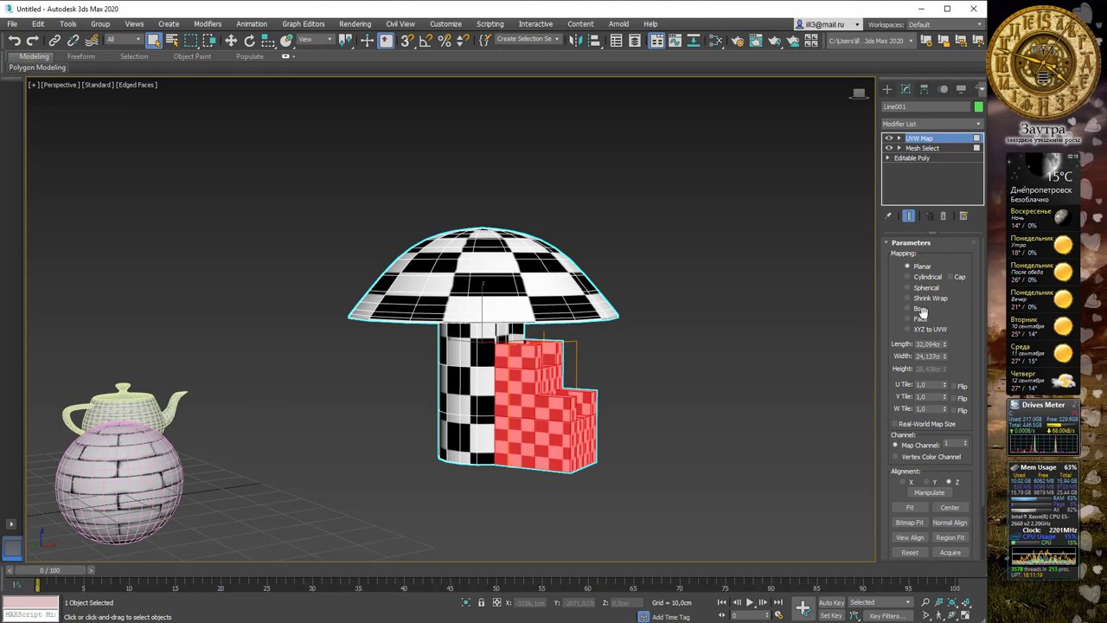
click(919, 308)
alt+middle_drag(698, 299, 634, 312)
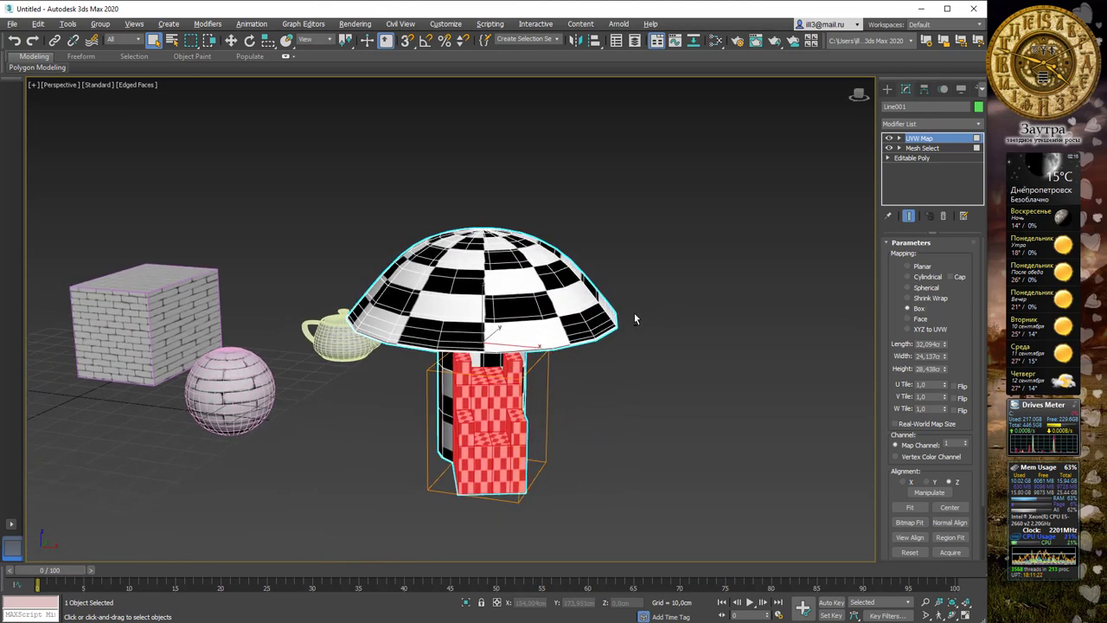
Step: Rotate the box mapping gizmo about the vertical axis to align it with the staircase's sides, and leave gizmo editing
click(900, 139)
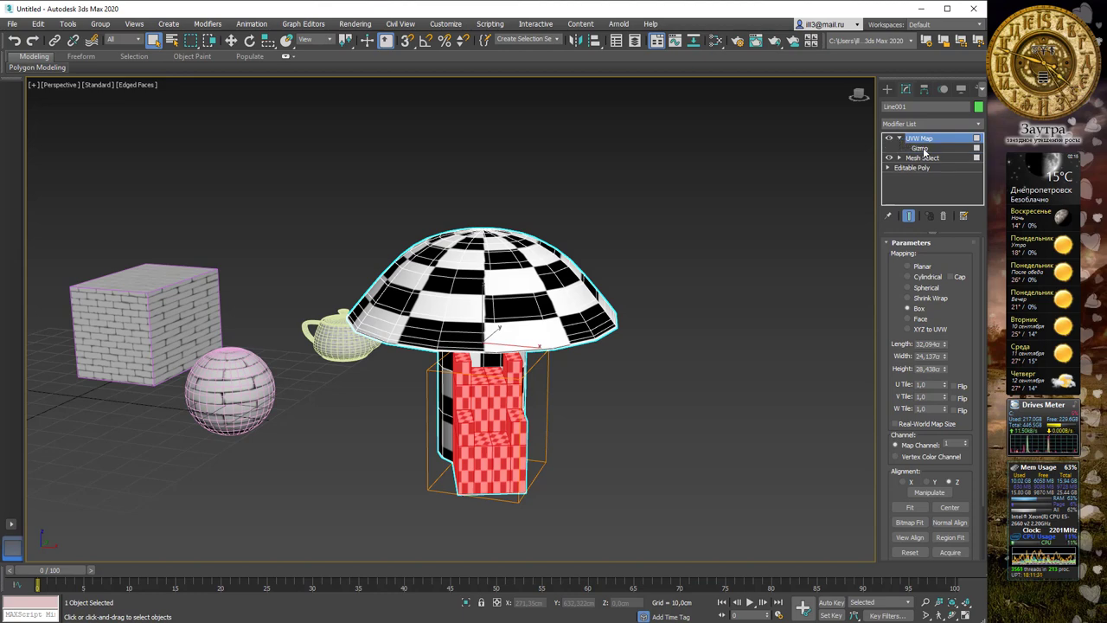
click(922, 149)
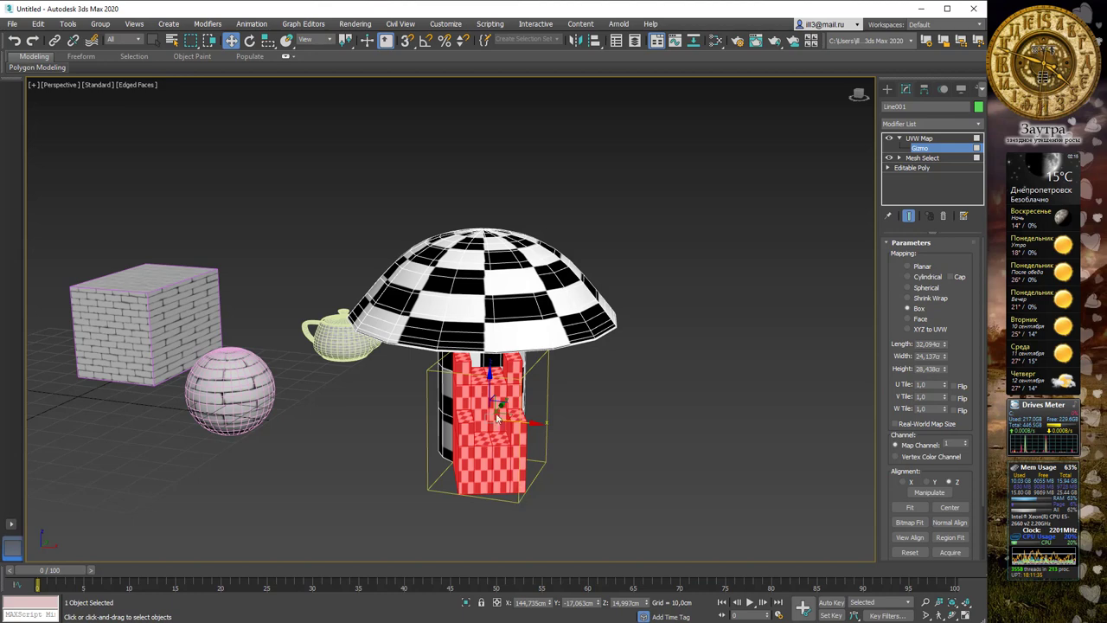
click(249, 40)
drag(499, 432, 523, 429)
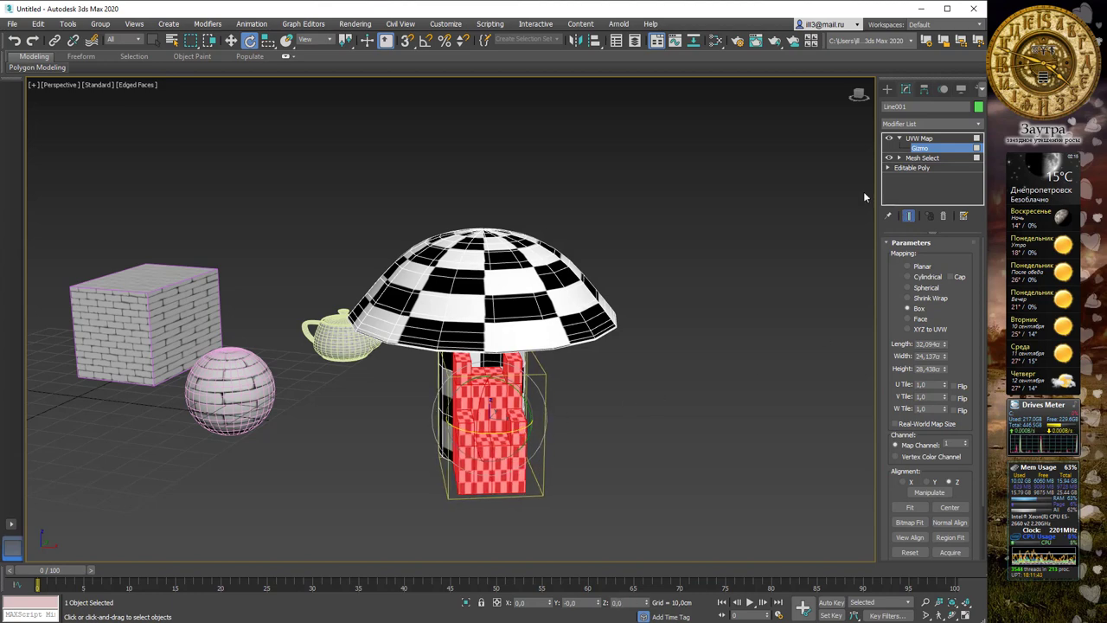
click(923, 139)
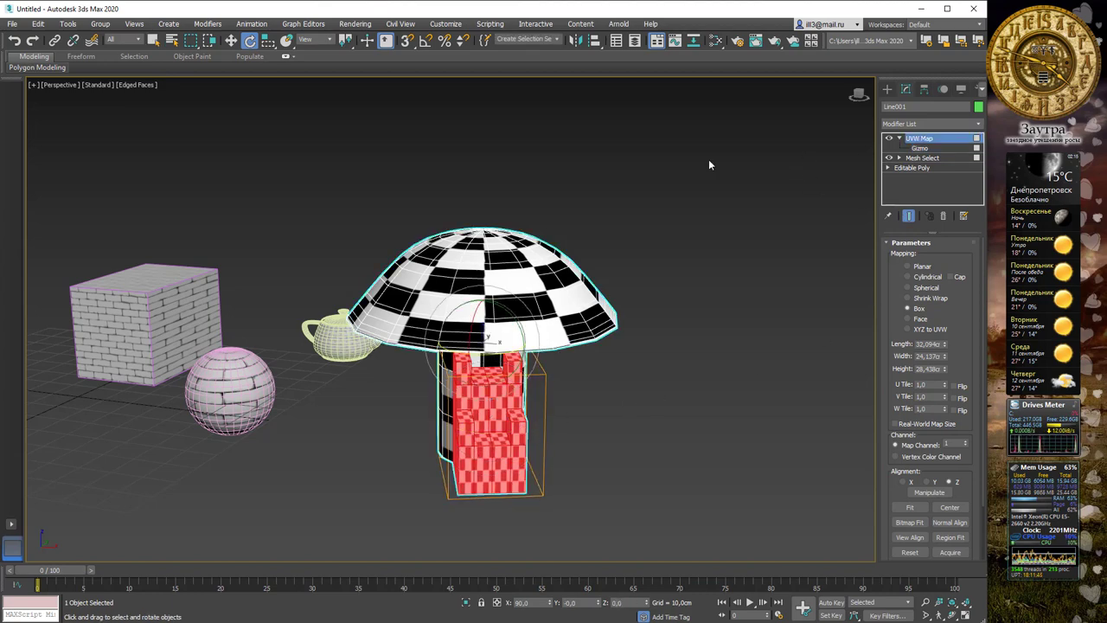
click(232, 41)
alt+middle_drag(618, 383, 657, 378)
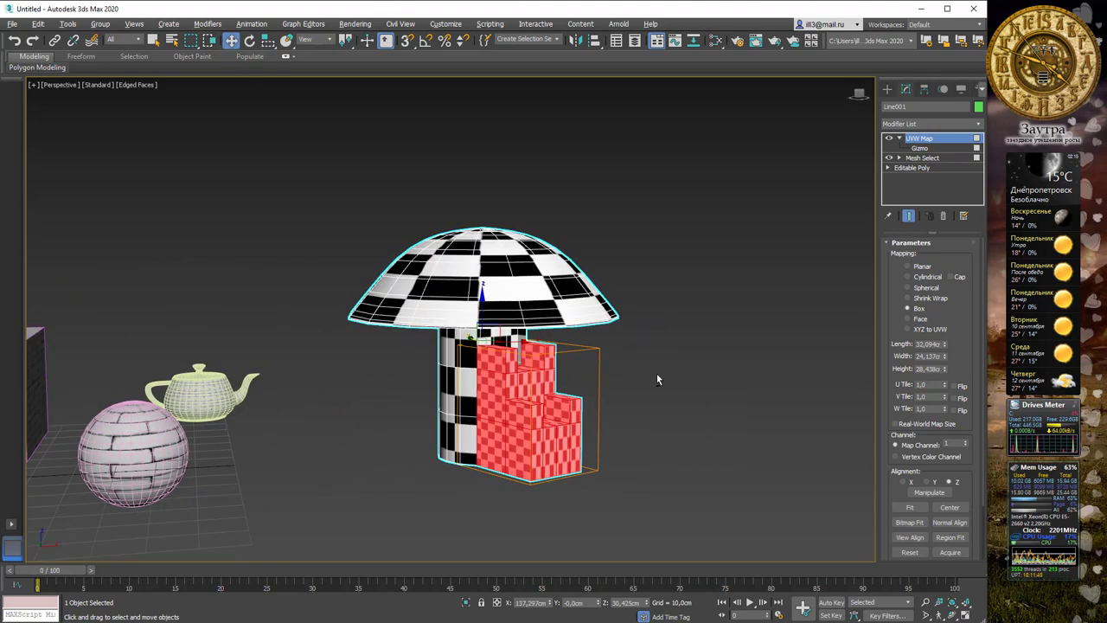
alt+middle_drag(583, 410, 665, 362)
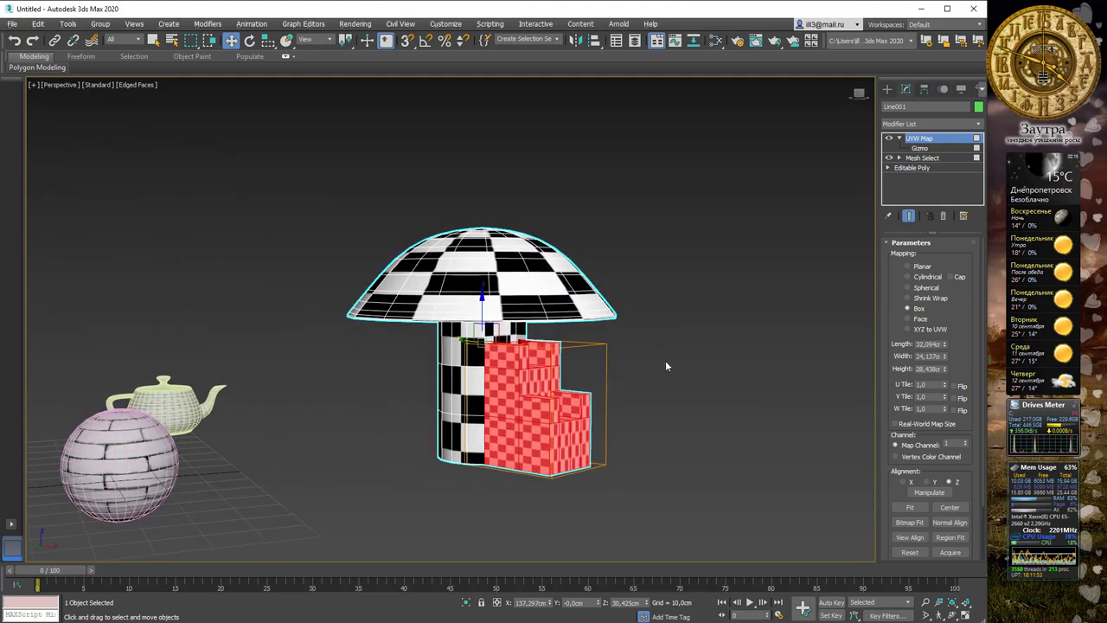
Step: Add a second Mesh Select modifier and select the polygons of the mushroom's stem
click(978, 127)
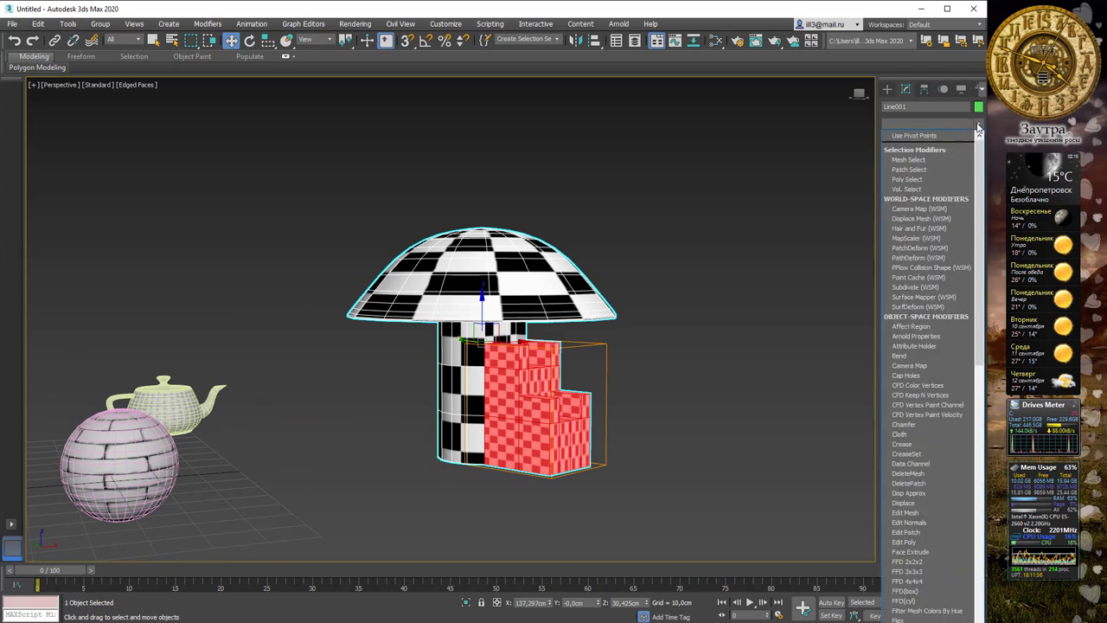
click(920, 160)
click(941, 259)
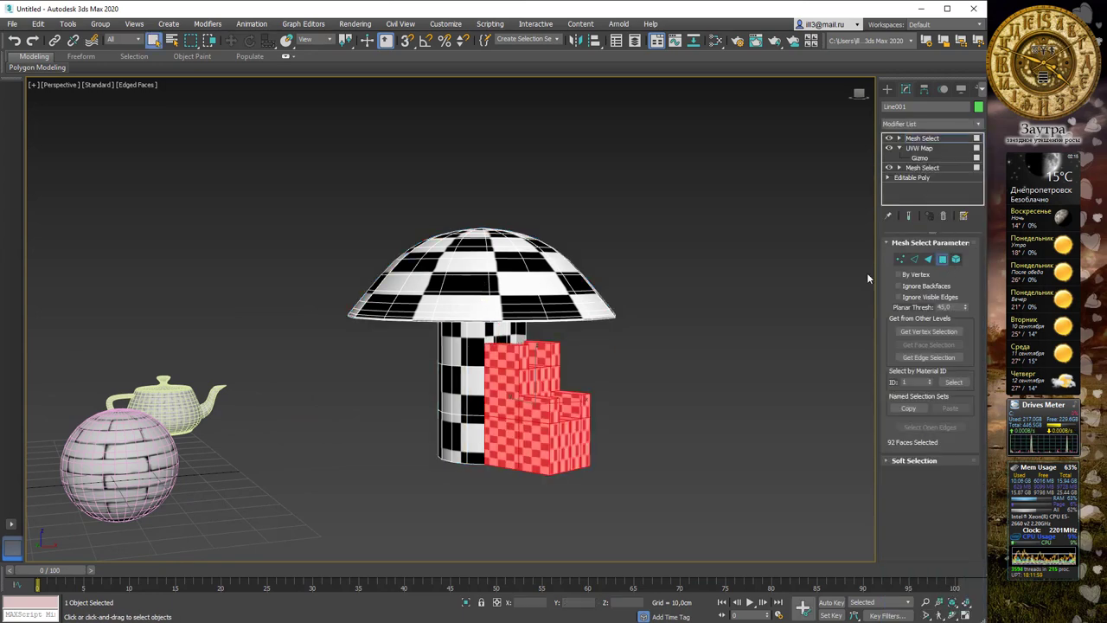
alt+middle_drag(661, 295, 701, 296)
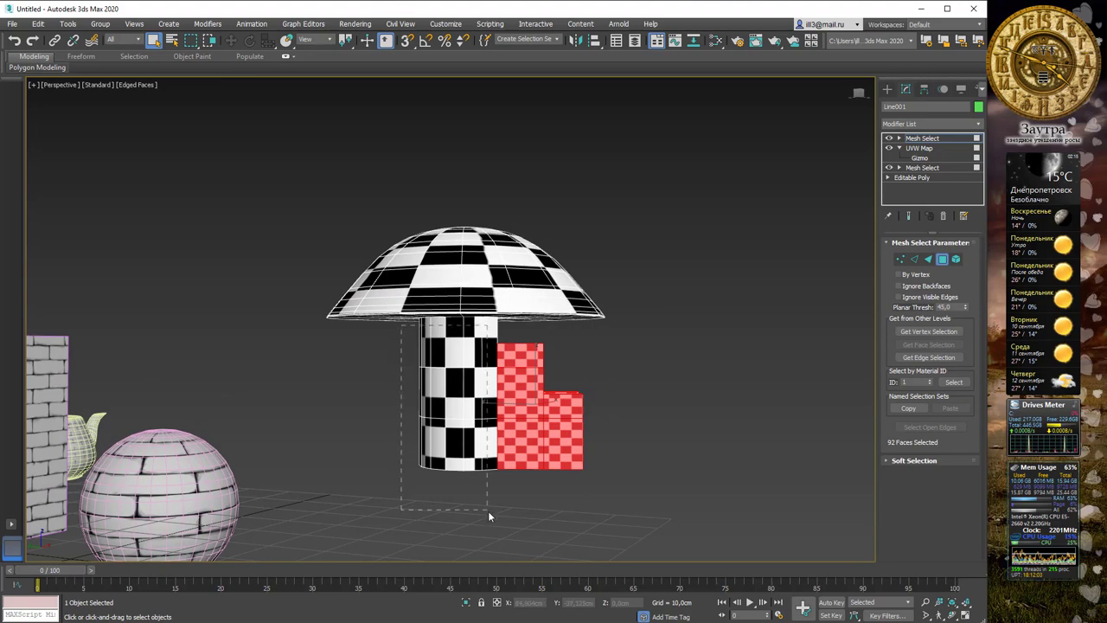
drag(490, 517, 491, 517)
mouse_move(618, 370)
alt+middle_down()
mouse_move(535, 372)
mouse_move(554, 381)
mouse_move(588, 277)
mouse_move(625, 355)
mouse_move(608, 381)
alt+middle_up()
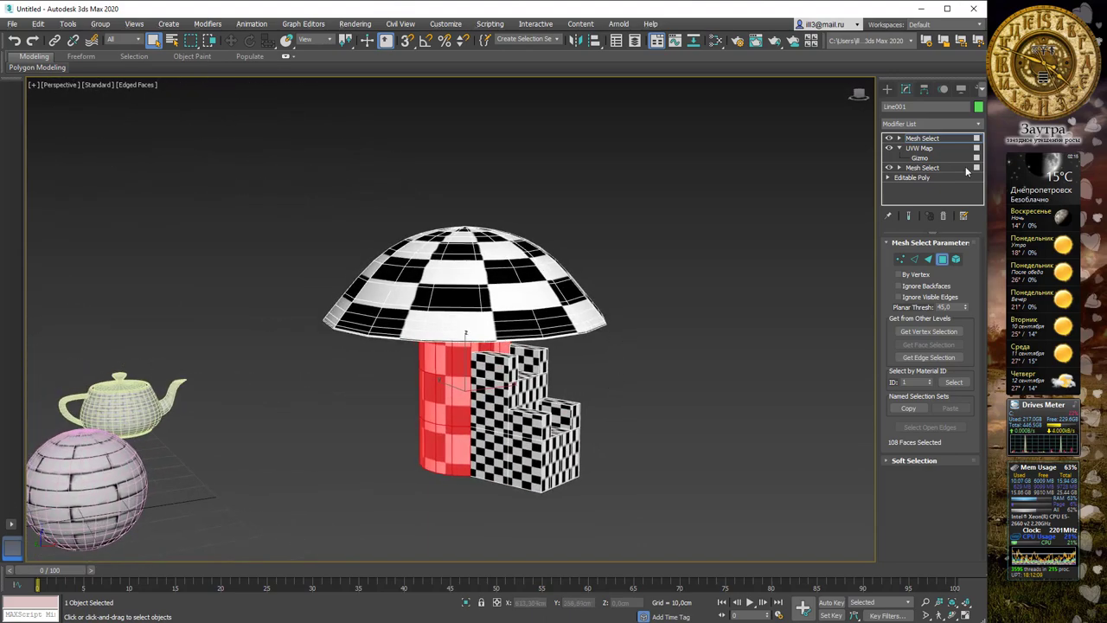
Step: Add a UVW Map modifier to the stem selection and set its mapping to Cylindrical
click(979, 124)
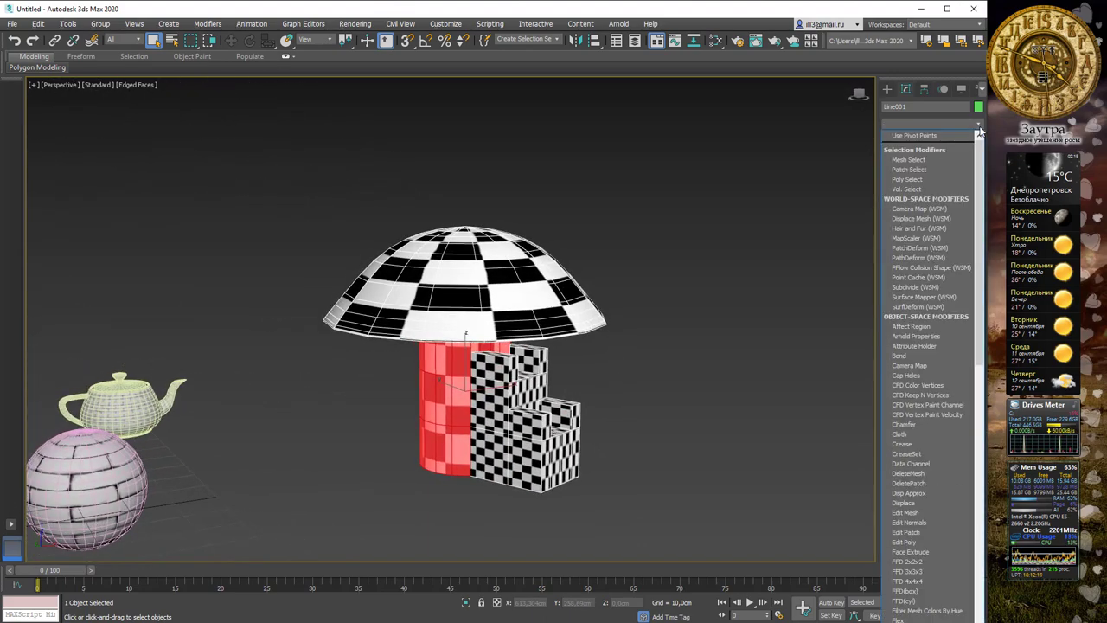
text(uv)
key(Down)
key(Down)
key(Down)
key(Down)
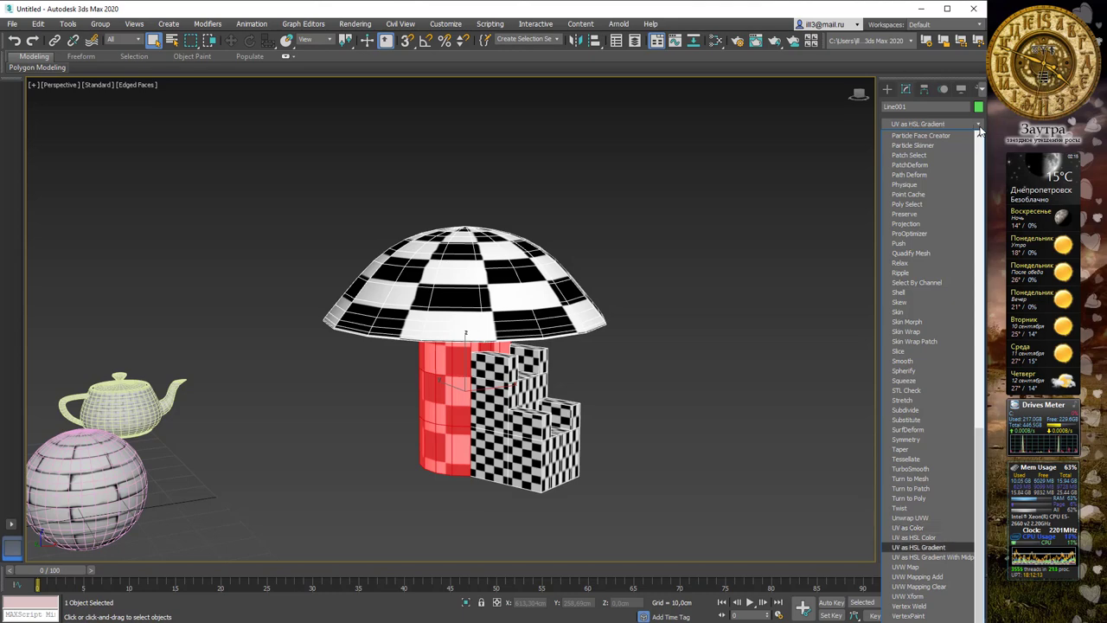
key(Return)
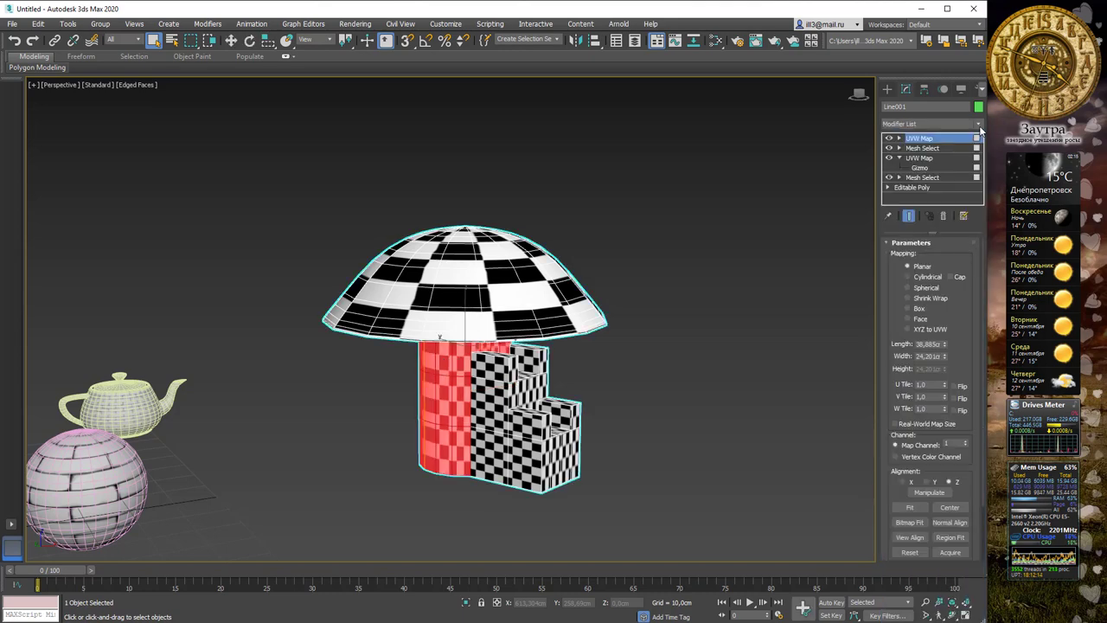
click(925, 277)
alt+middle_drag(467, 389, 430, 386)
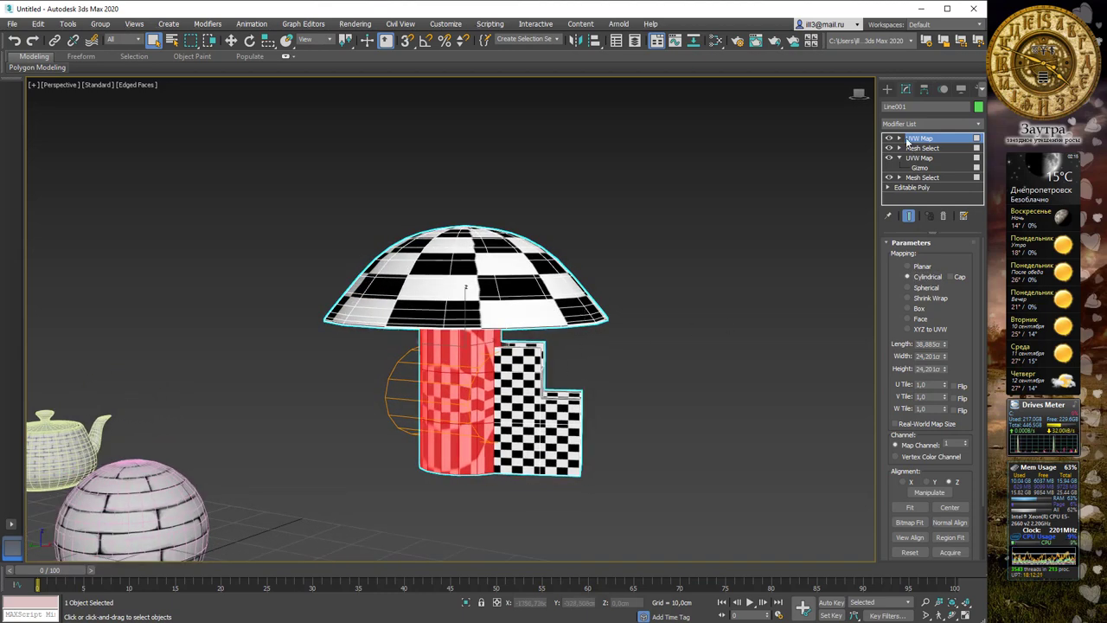
Step: Turn on angle snap and rotate the cylindrical mapping gizmo so its axis runs vertically along the stem
click(900, 139)
click(919, 149)
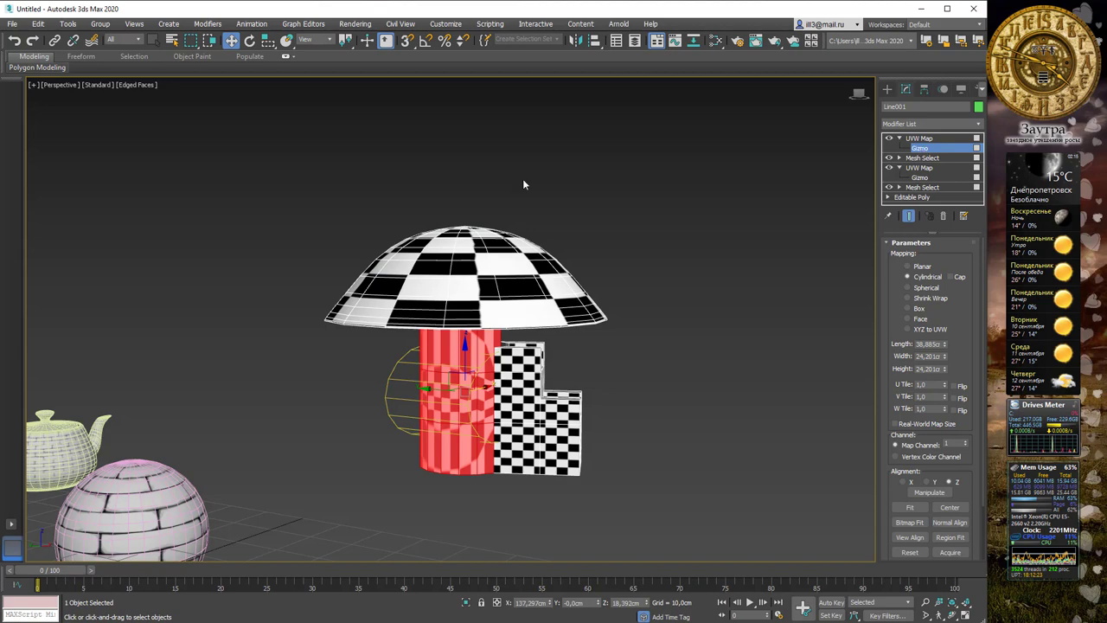
click(249, 41)
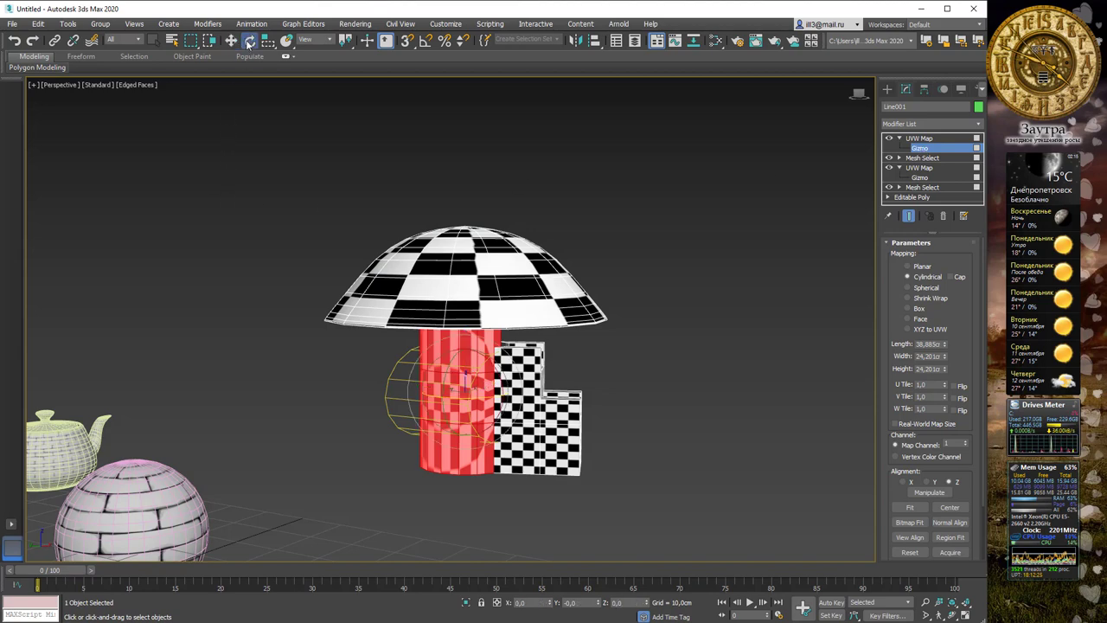
click(423, 41)
alt+middle_drag(506, 393, 472, 352)
drag(468, 350, 419, 331)
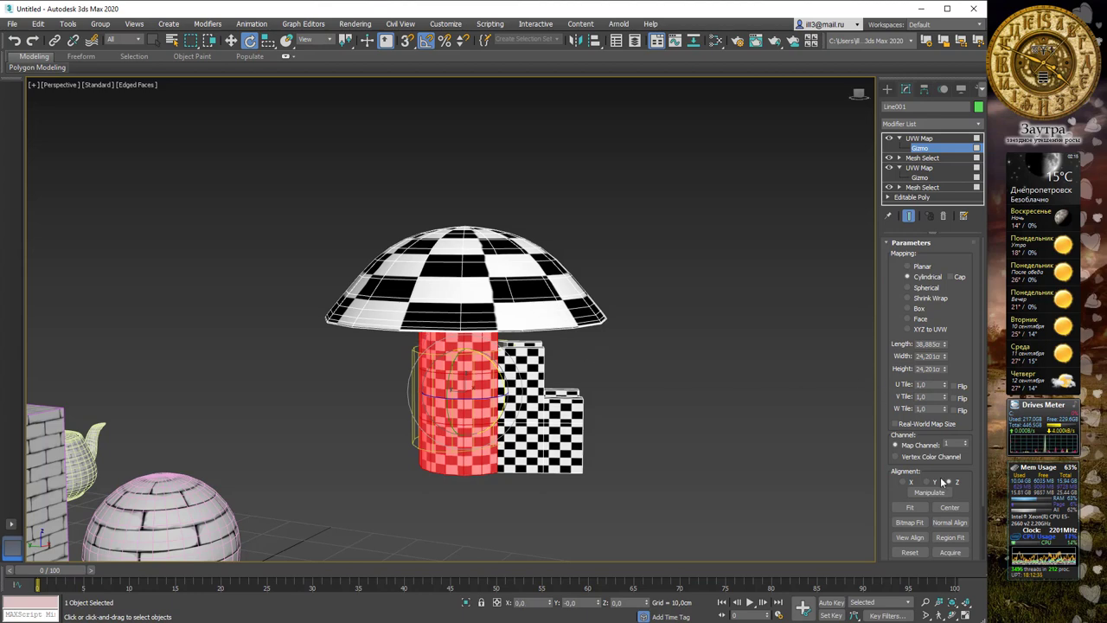
Step: Fit the cylindrical gizmo to the stem with Cap enabled, leave gizmo editing and deselect the mushroom
click(909, 507)
alt+middle_drag(725, 404, 504, 437)
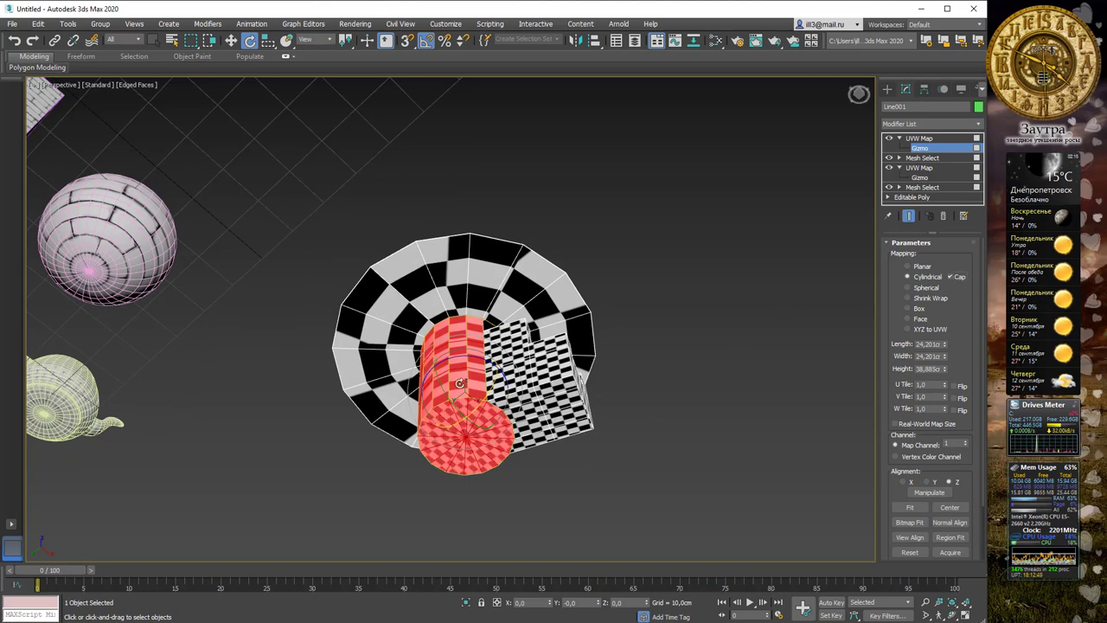
alt+middle_drag(489, 370, 578, 458)
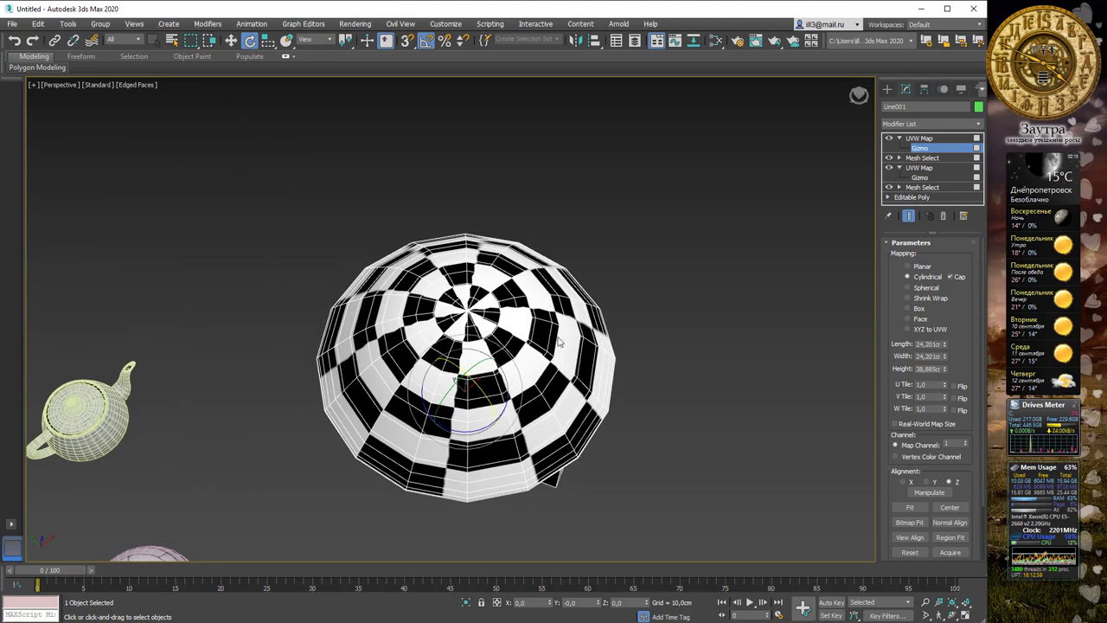
middle_drag(644, 269, 651, 259)
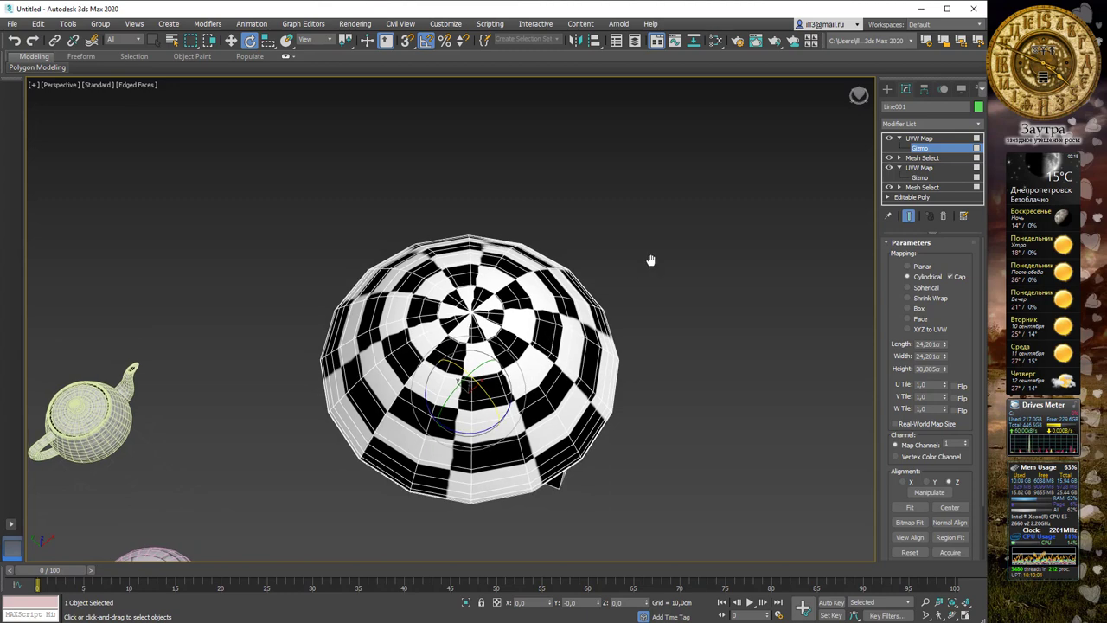
alt+middle_drag(640, 353, 653, 311)
click(938, 151)
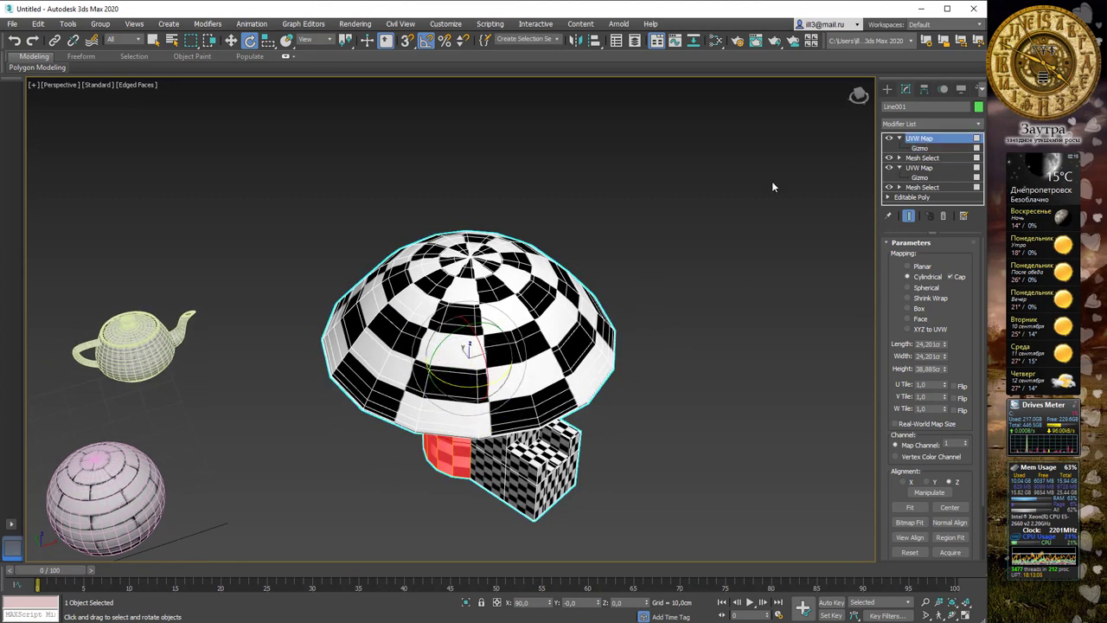
click(667, 216)
alt+middle_drag(667, 216, 601, 195)
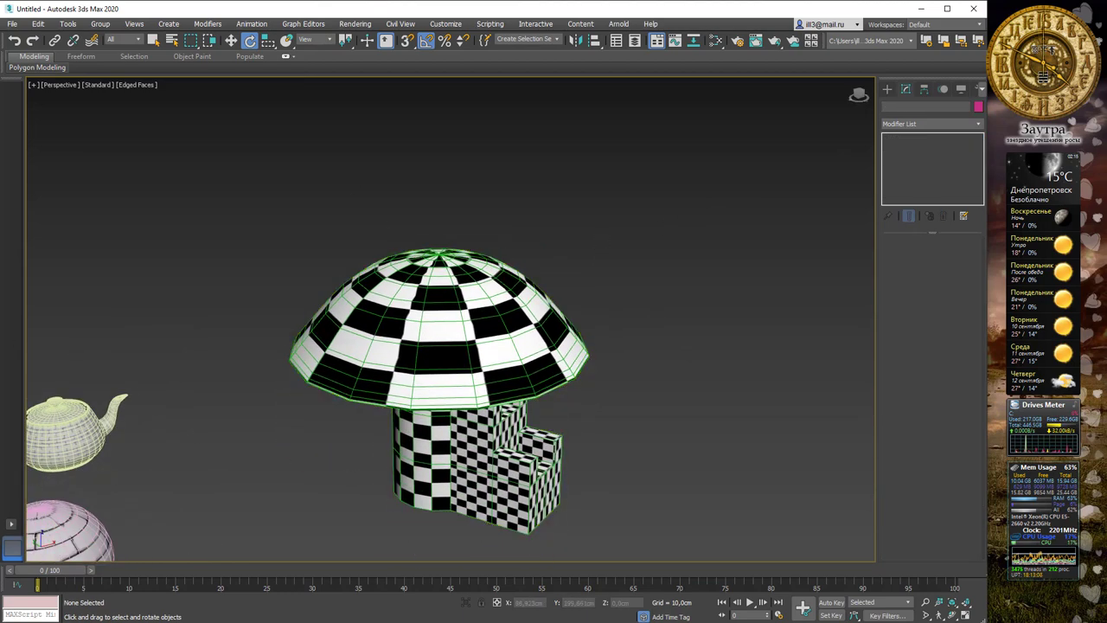
Step: Add a third Mesh Select modifier to the mushroom and select the polygons of its cap
click(524, 318)
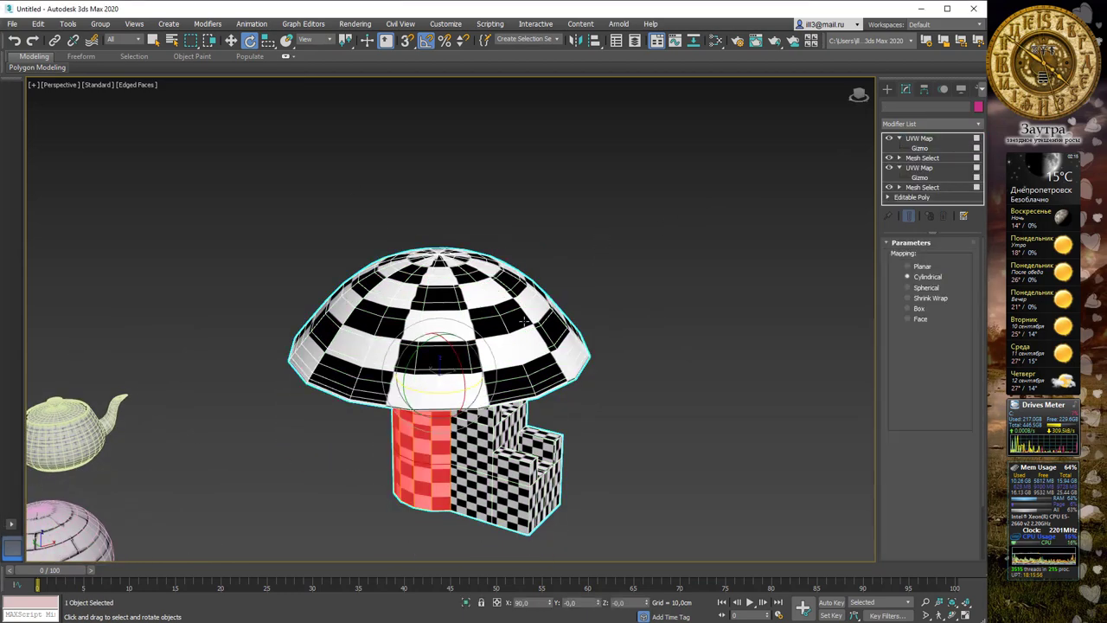
click(929, 124)
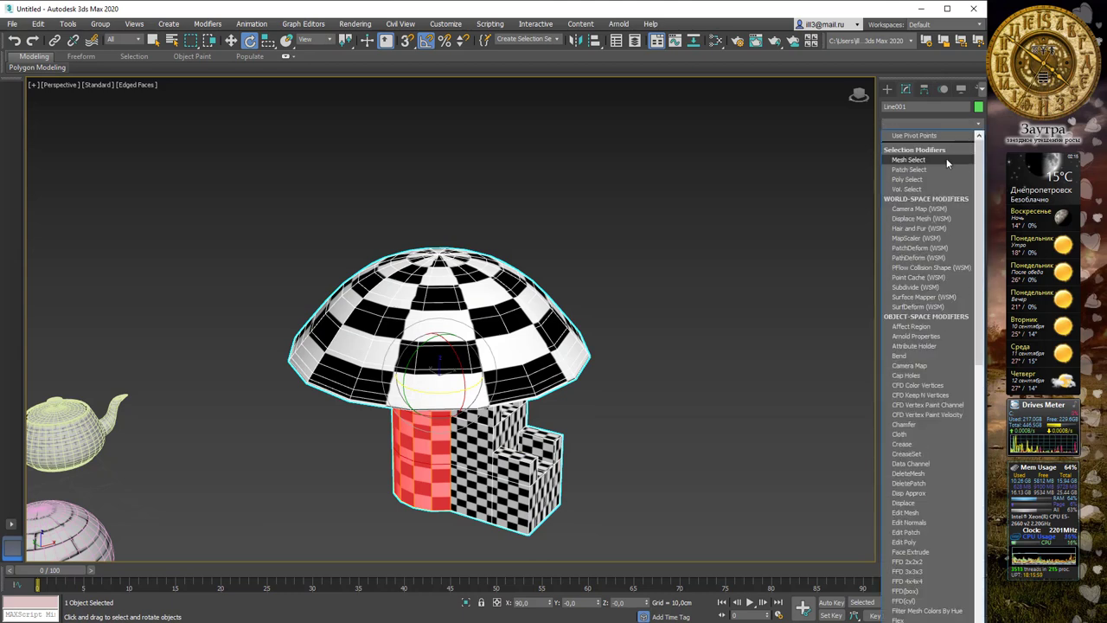
click(946, 160)
alt+middle_drag(637, 304, 645, 277)
drag(609, 321, 638, 338)
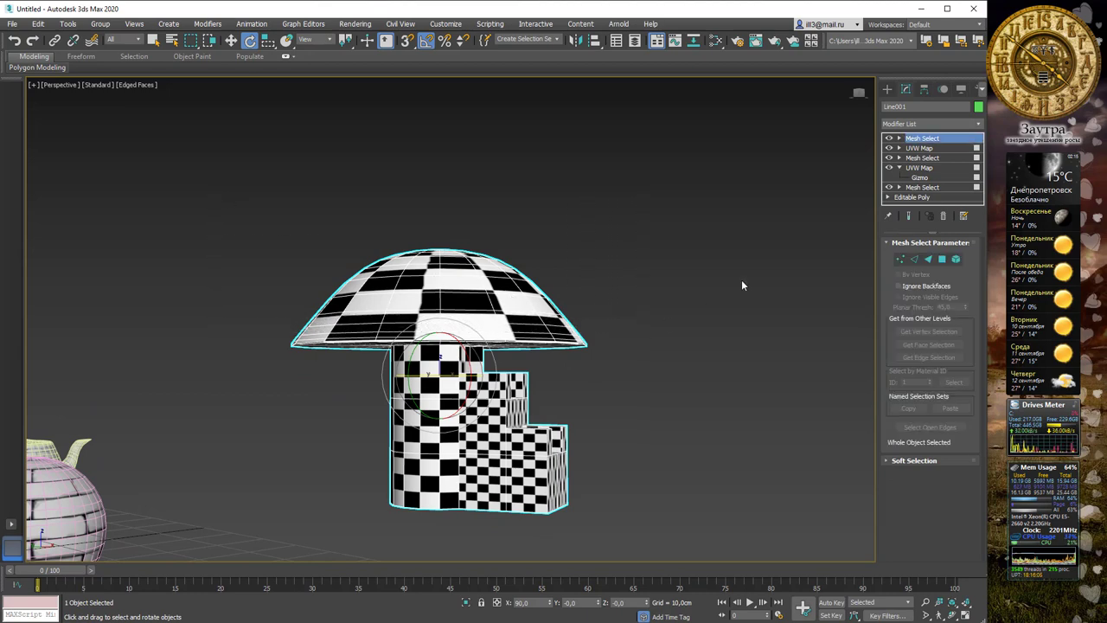
click(942, 259)
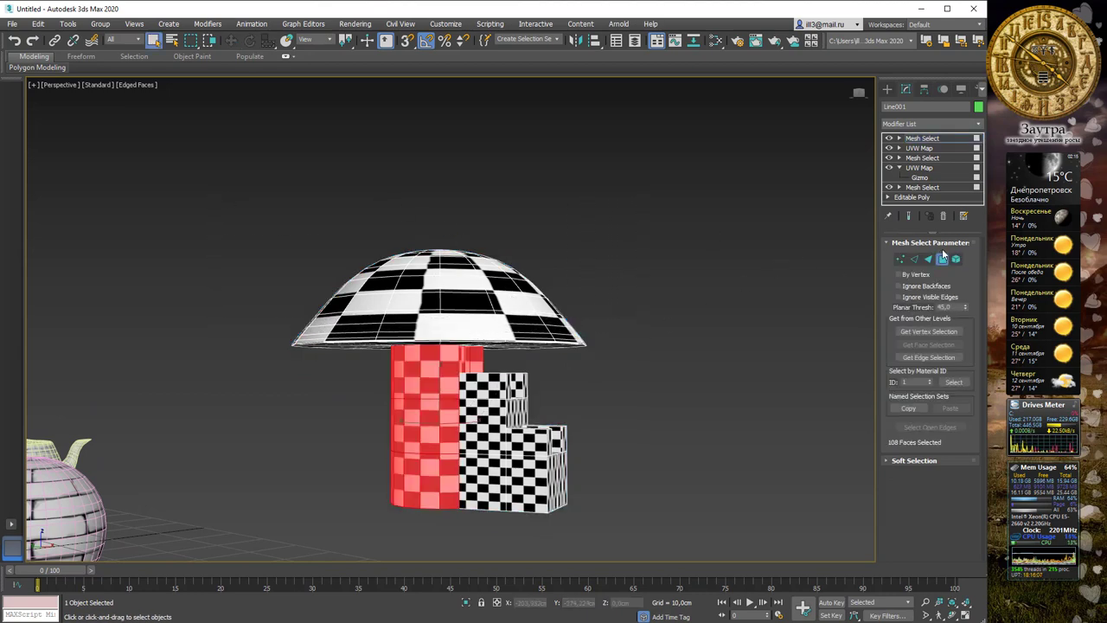
drag(168, 168, 635, 338)
alt+middle_drag(661, 302, 617, 302)
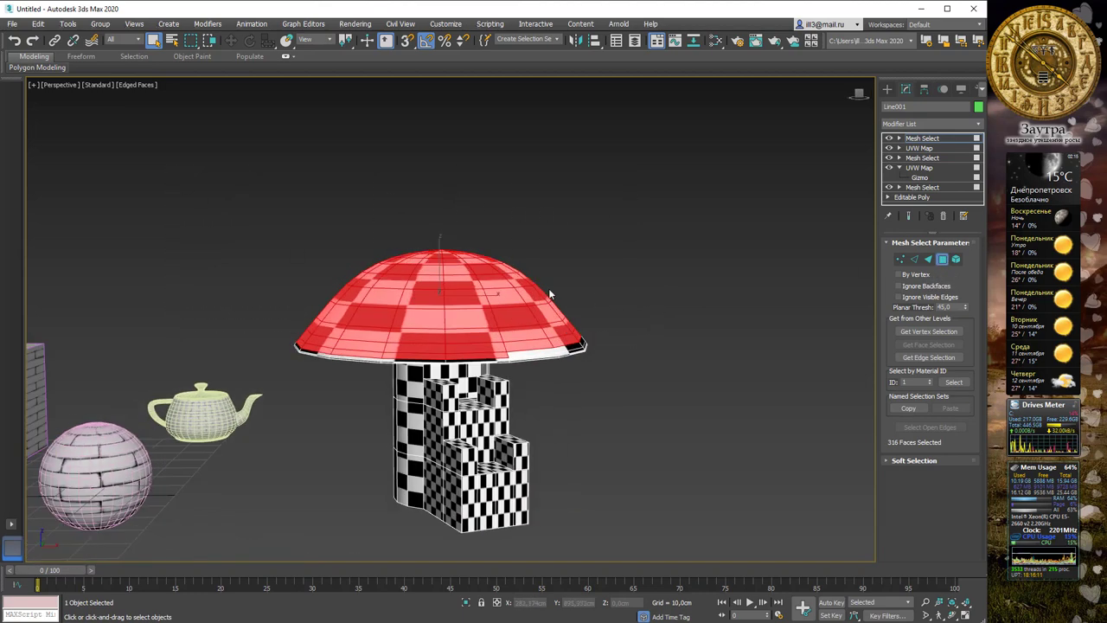
Step: Extend the polygon selection to the cap's lower rim and underside, and remove the stem's polygons from it
alt+middle_drag(550, 295, 588, 286)
alt+middle_drag(285, 182, 223, 188)
drag(639, 358, 645, 347)
alt+middle_drag(645, 342, 626, 328)
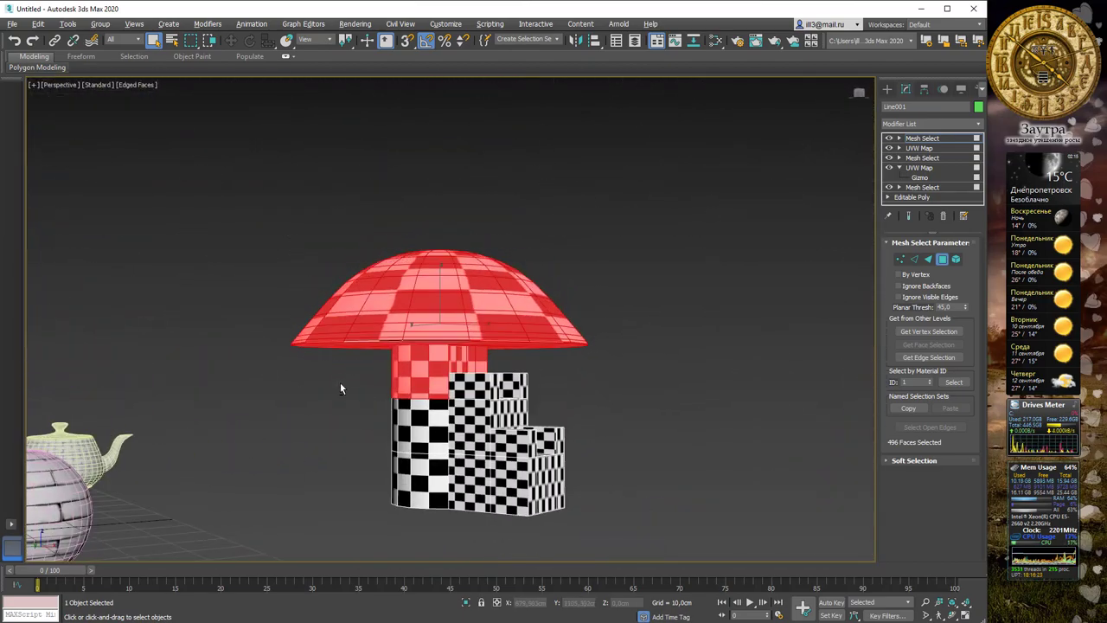
alt+drag(339, 389, 631, 461)
alt+middle_drag(630, 462, 564, 380)
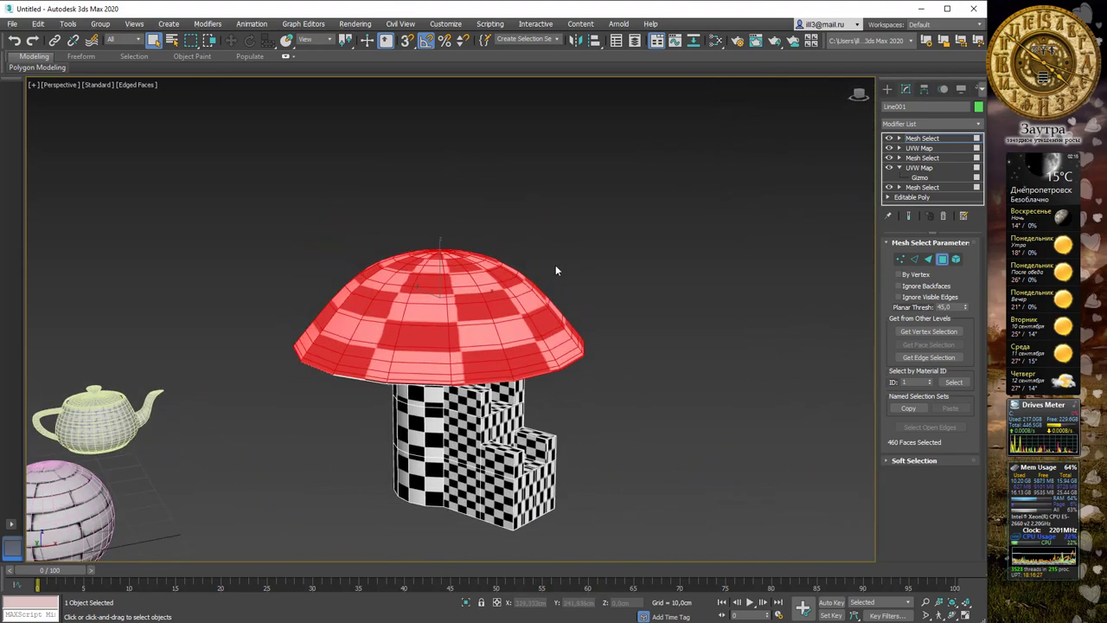
alt+middle_drag(555, 271, 670, 264)
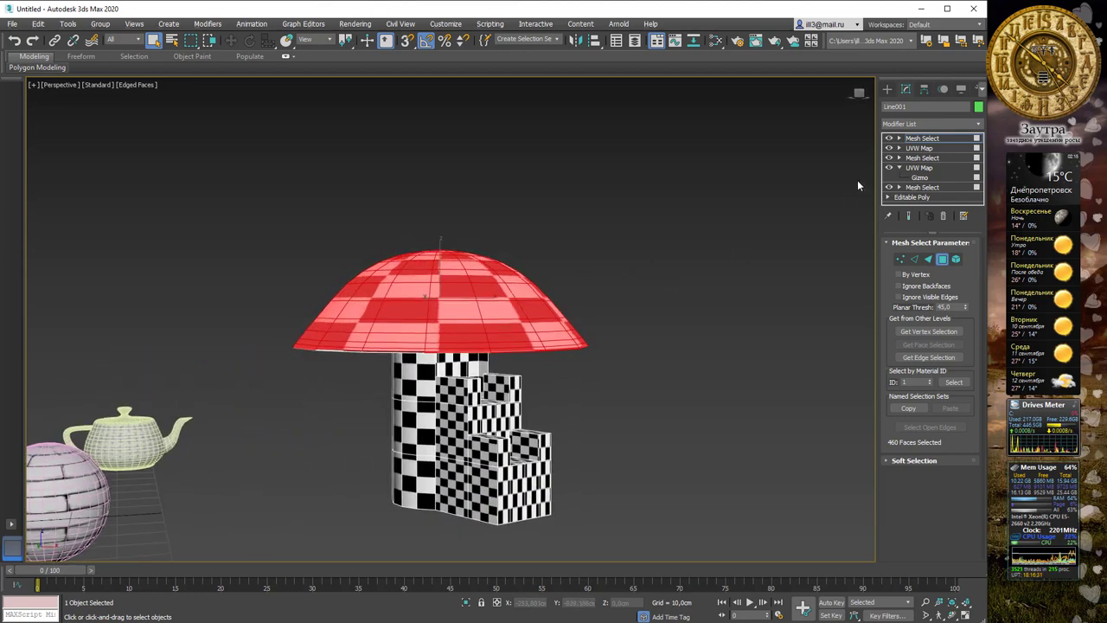
Step: Add a UVW Map modifier for the cap polygons, try Cylindrical and Spherical, choose Shrink Wrap mapping and enter its Gizmo level
click(977, 126)
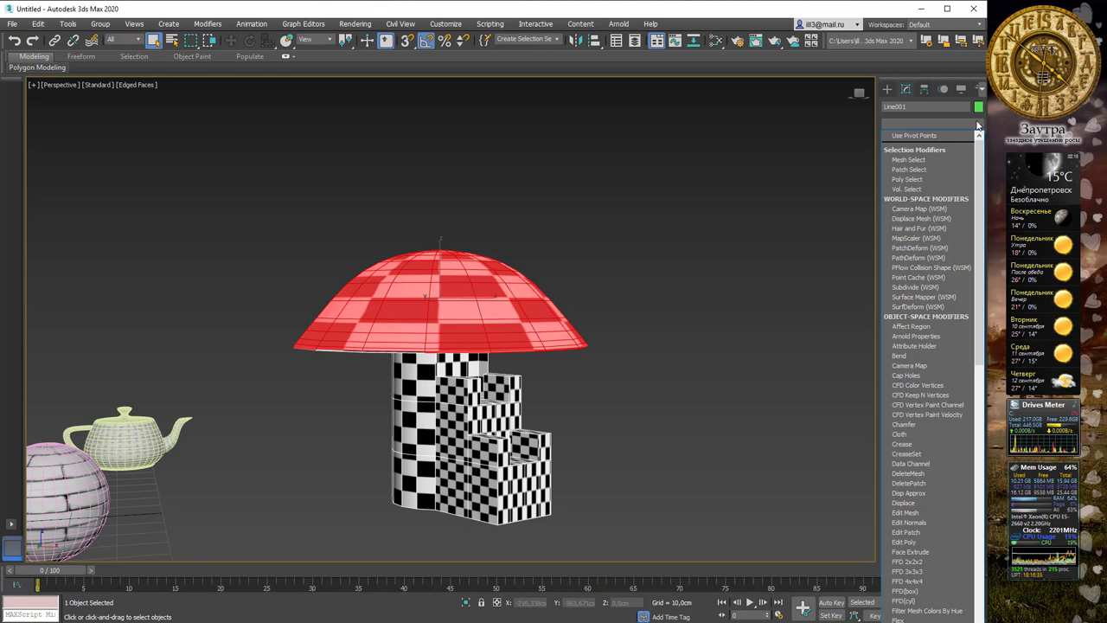
text(uvw)
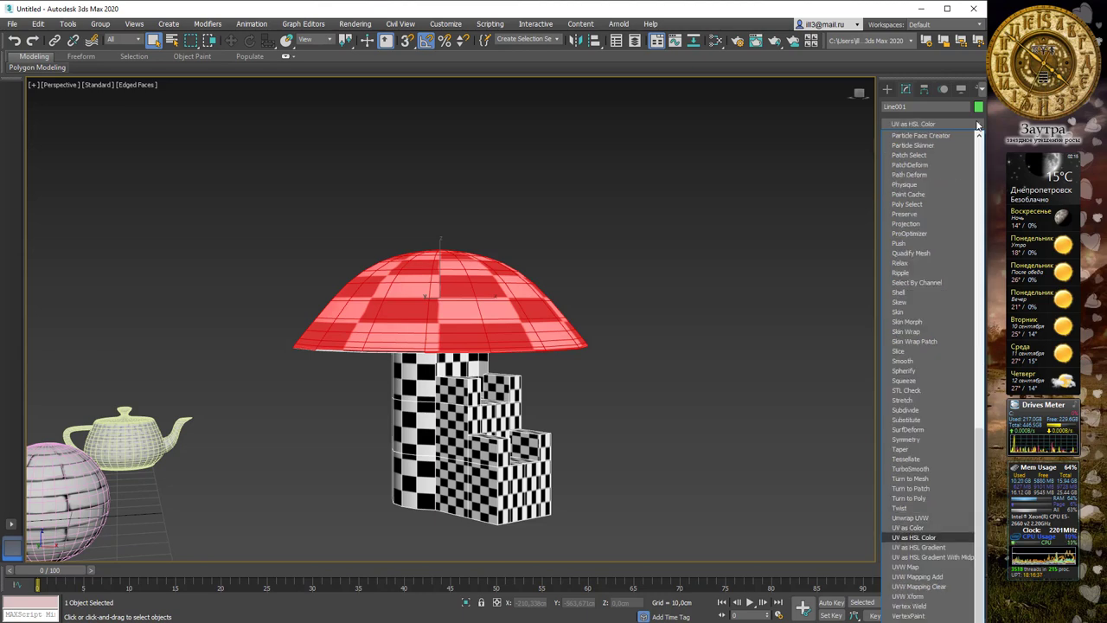
key(Return)
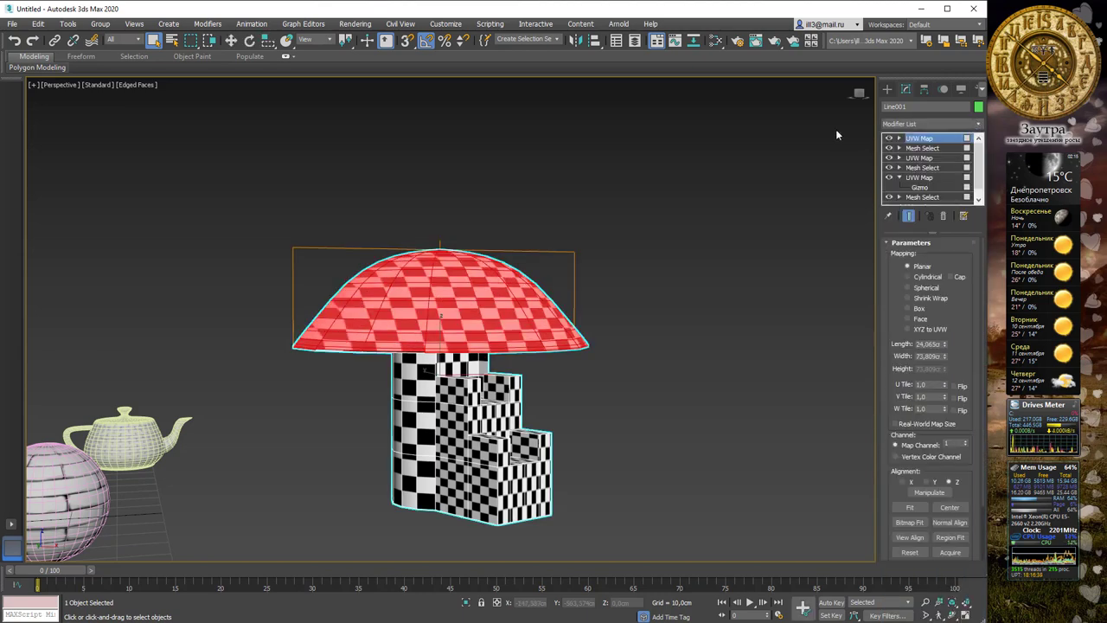
alt+middle_drag(635, 264, 808, 296)
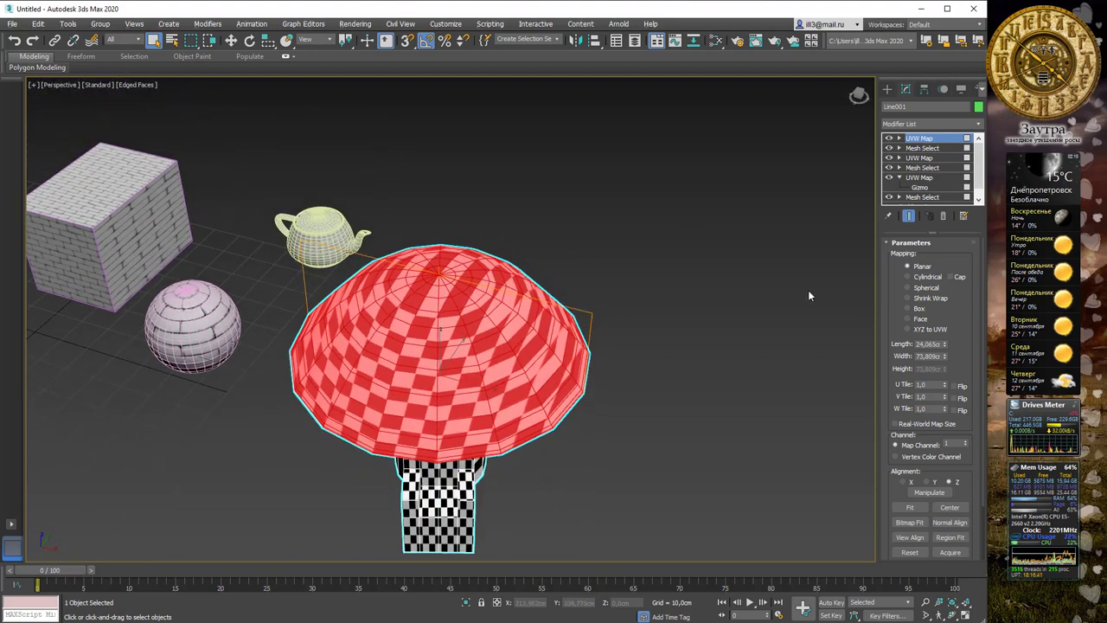
click(907, 277)
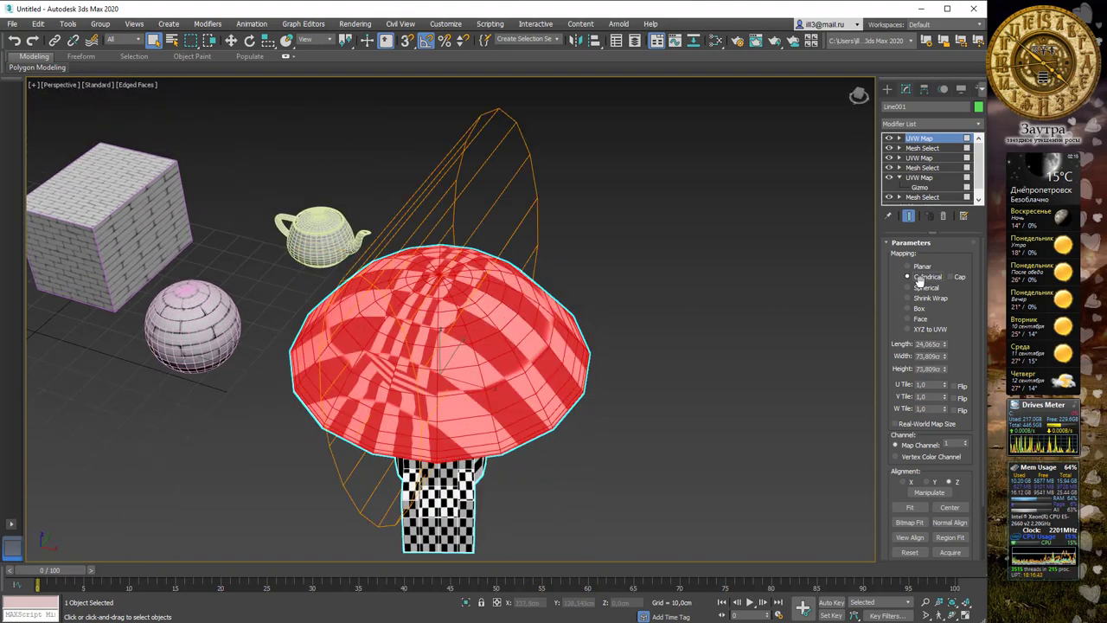
click(908, 287)
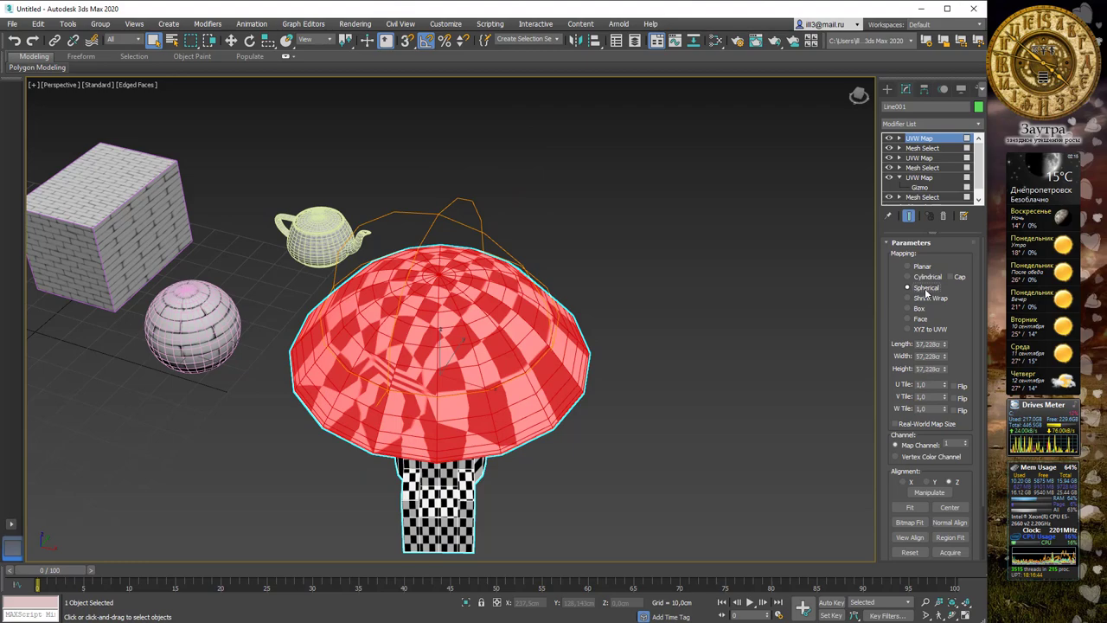
click(927, 298)
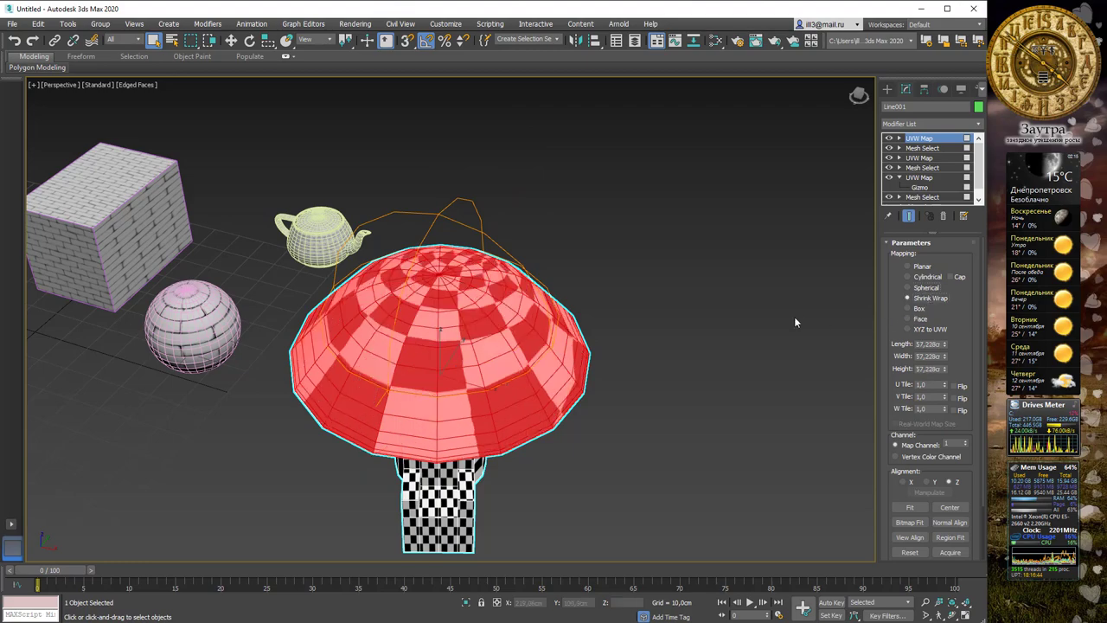
mouse_move(700, 279)
alt+middle_down()
mouse_move(634, 284)
mouse_move(577, 269)
mouse_move(709, 259)
alt+middle_up()
click(899, 139)
click(920, 149)
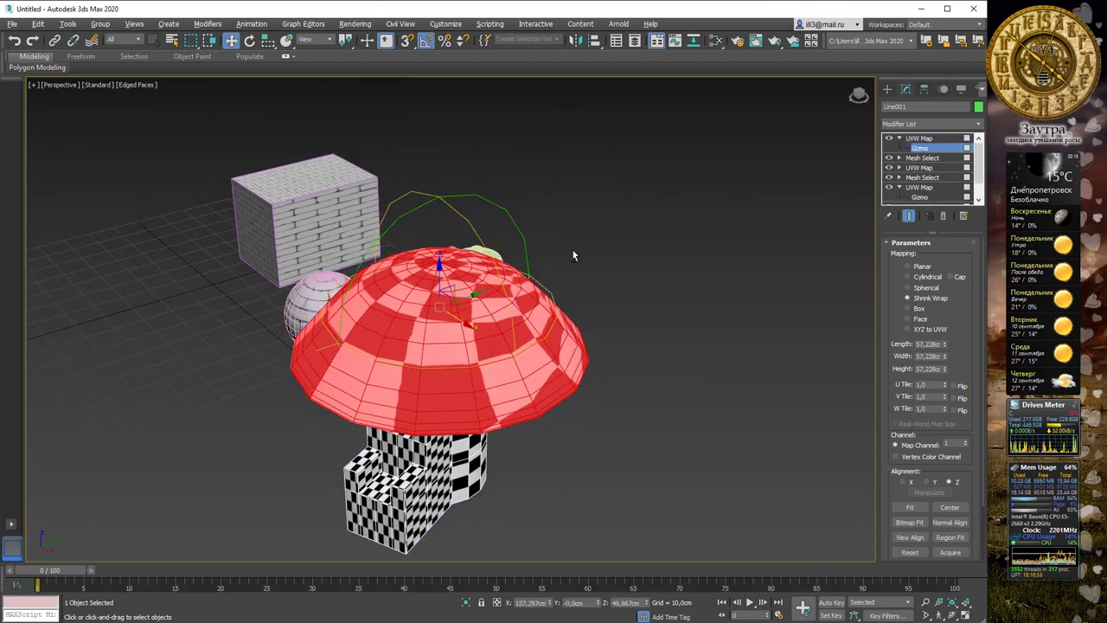
Step: Lower the shrink-wrap mapping gizmo inside the cap and scale it up horizontally
alt+middle_drag(572, 255, 447, 261)
drag(440, 265, 448, 305)
alt+middle_drag(601, 242, 425, 181)
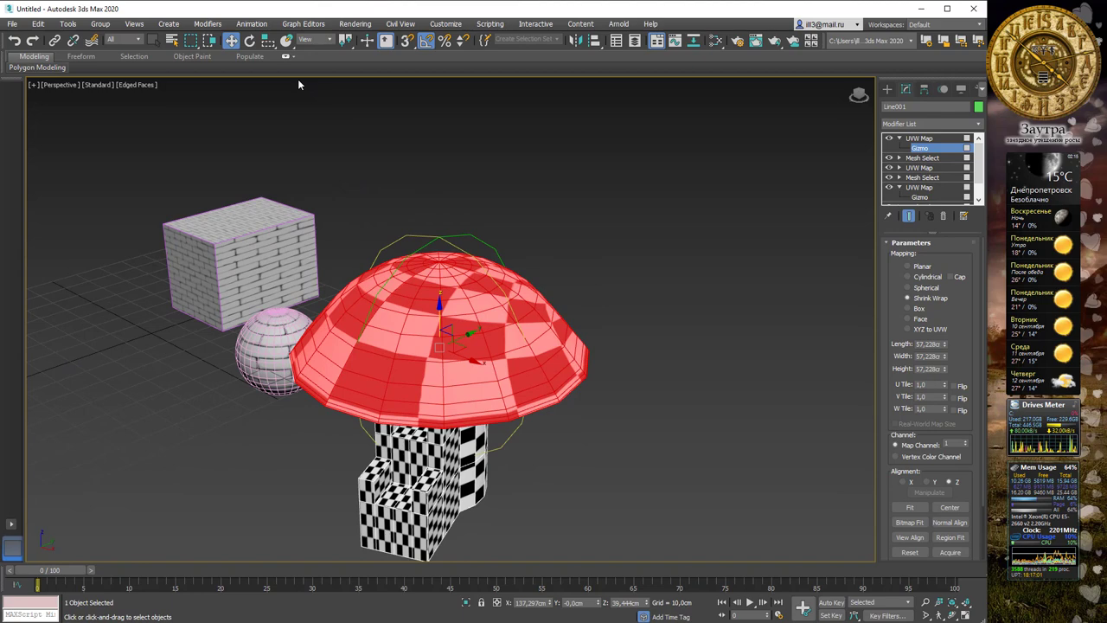
key(r)
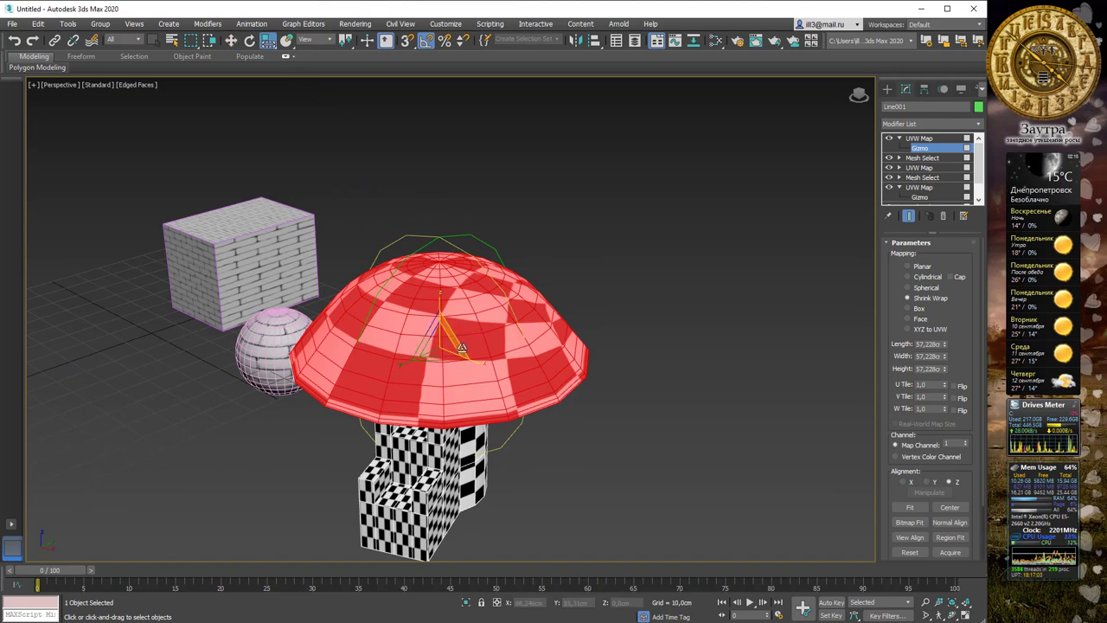
drag(456, 358, 487, 352)
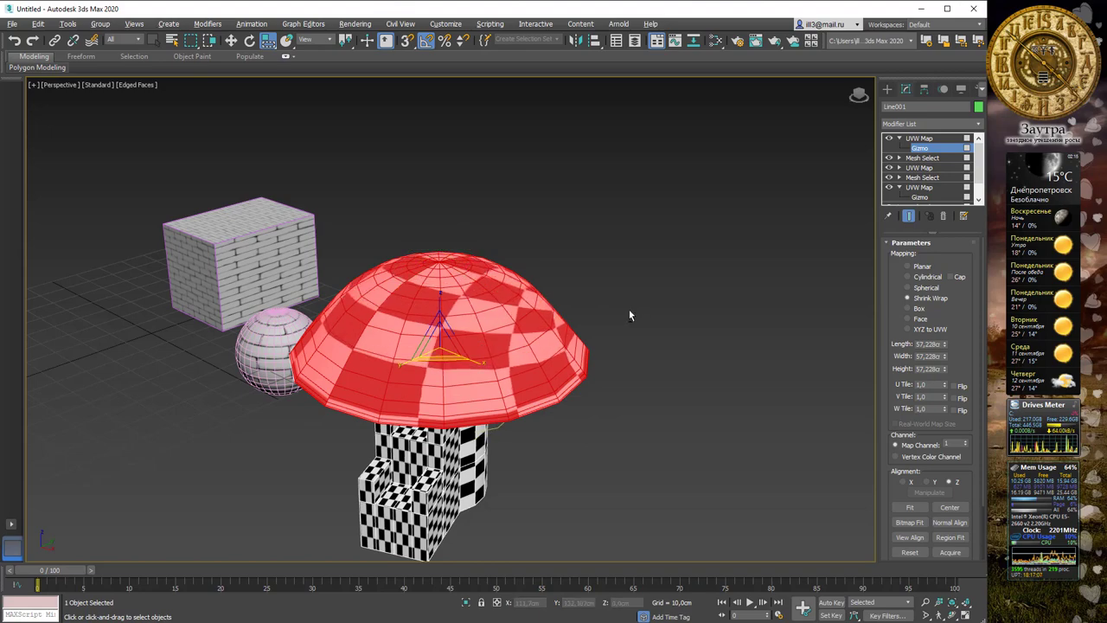
alt+middle_drag(629, 312, 478, 270)
Step: Change the cap's mapping type to Box and fit the gizmo to the selected cap polygons
click(908, 308)
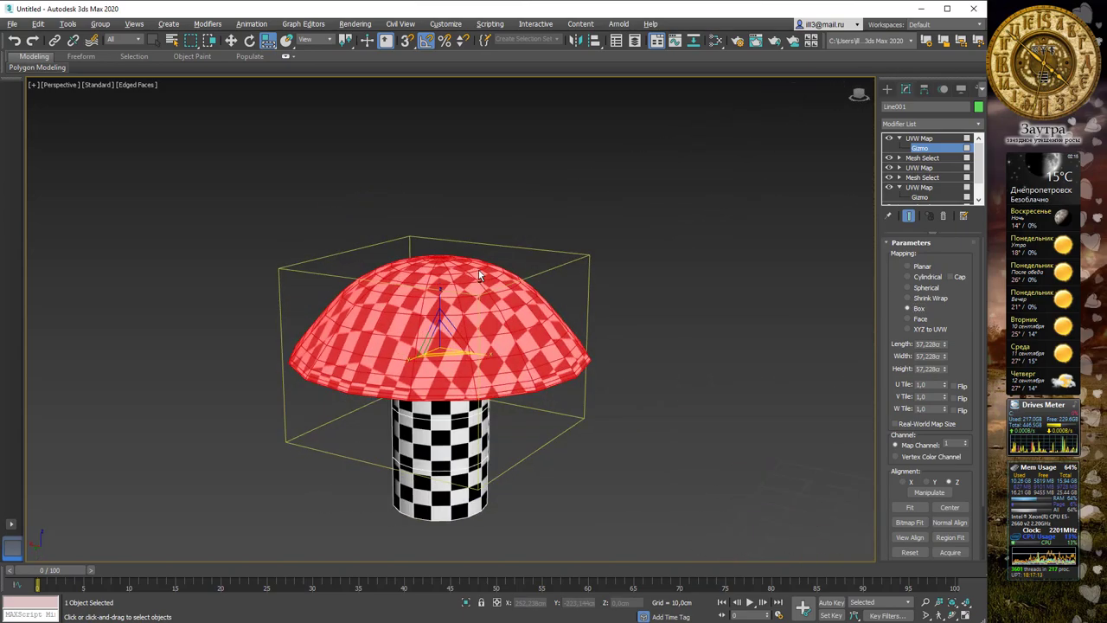
mouse_move(668, 292)
alt+middle_down()
mouse_move(639, 236)
mouse_move(657, 296)
alt+middle_up()
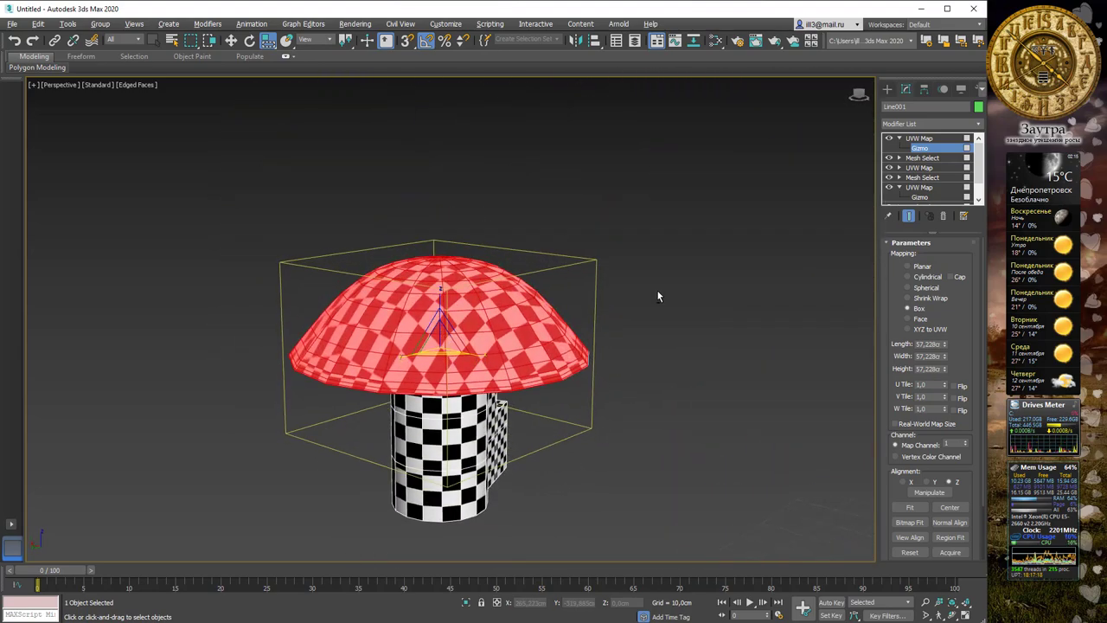
click(909, 507)
alt+middle_drag(721, 371, 427, 274)
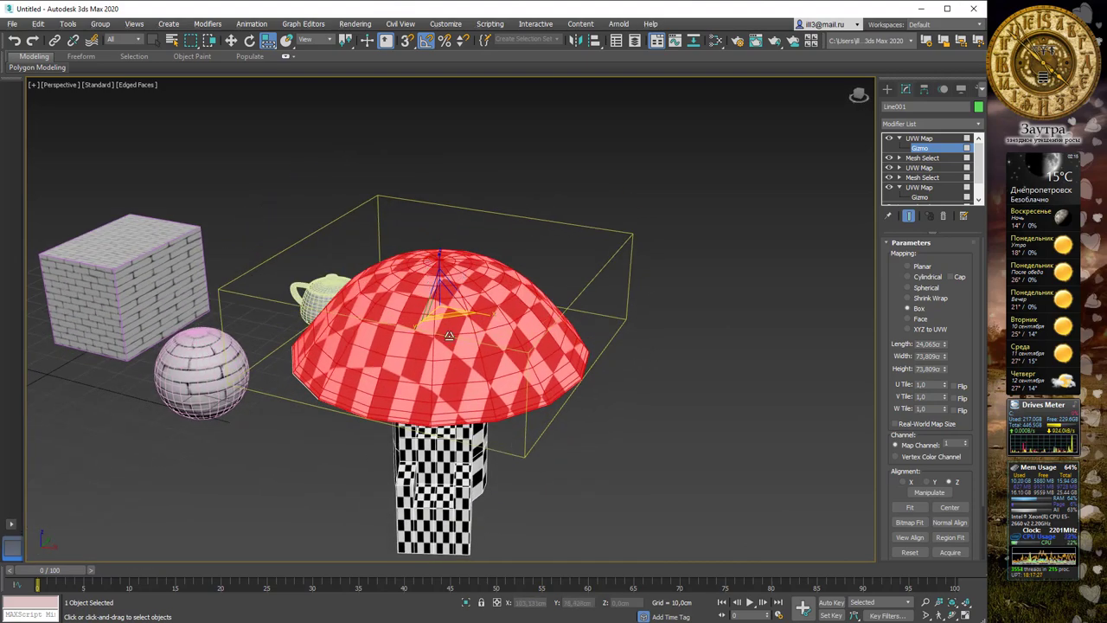
Step: Rotate the cap's box gizmo about the vertical axis to square it with the staircase, leave gizmo editing and deselect the mushroom
key(e)
drag(449, 334, 466, 323)
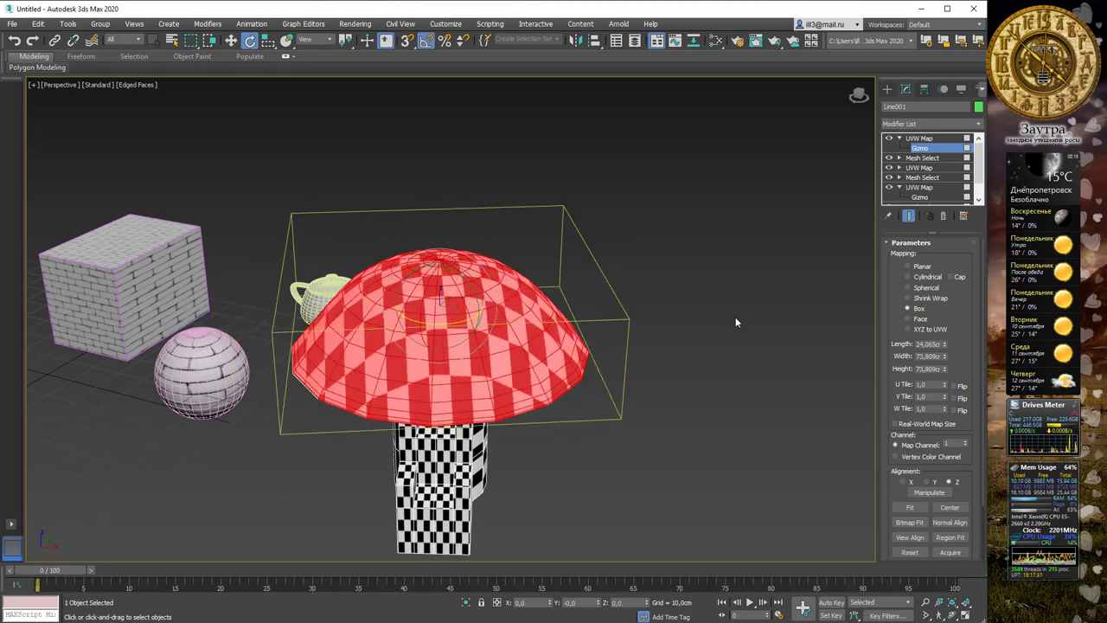
click(918, 138)
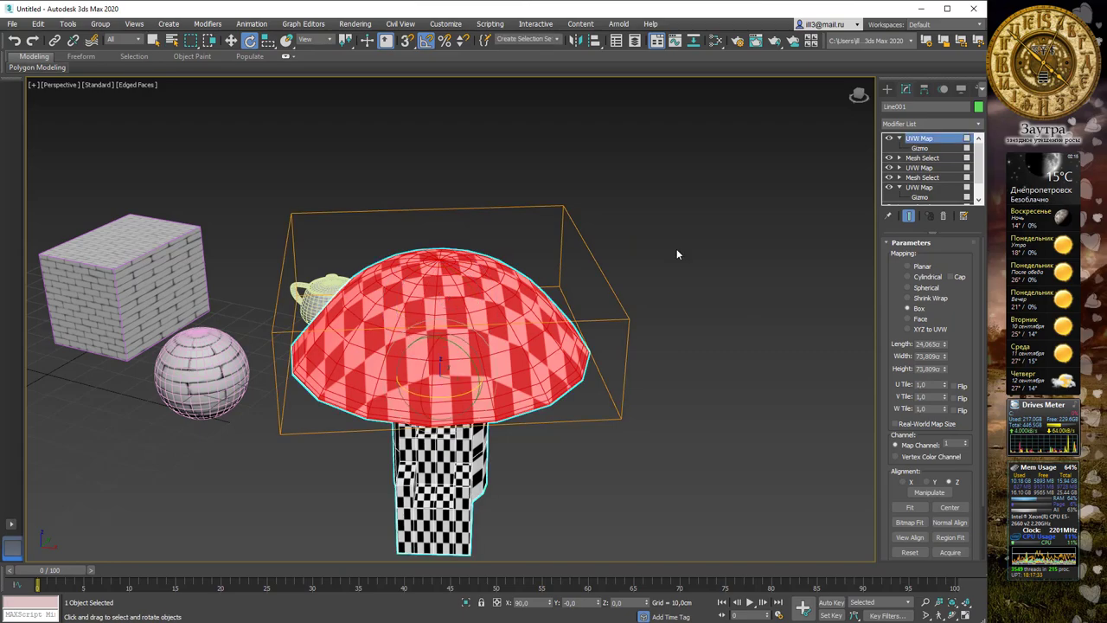
click(676, 248)
alt+middle_drag(626, 308, 427, 220)
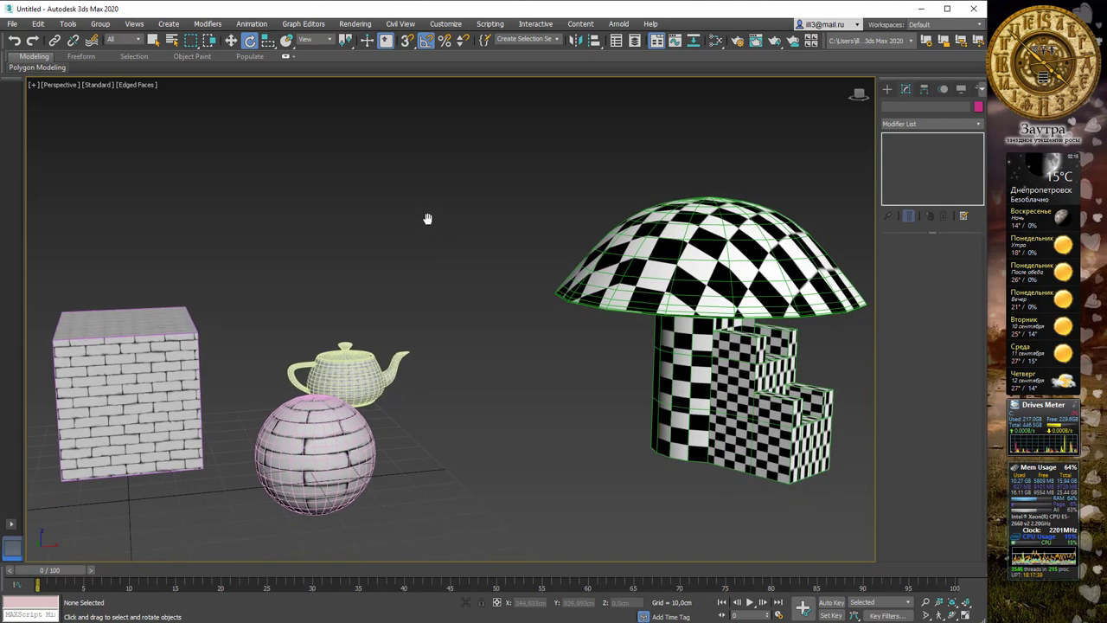
click(641, 290)
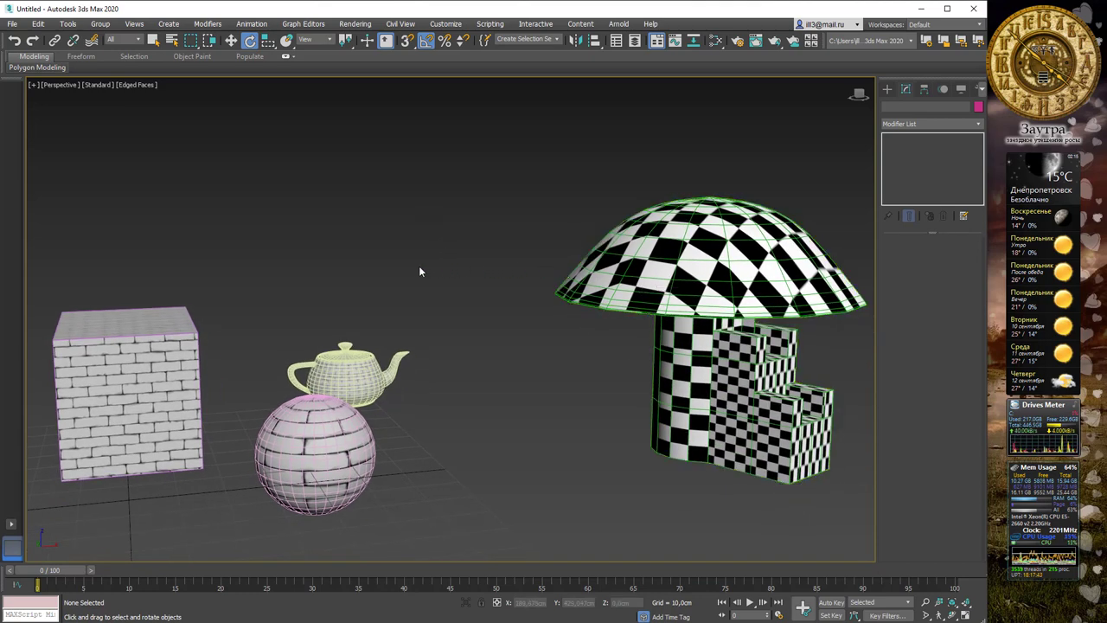
Step: Open the Slate Material Editor and add a new Standard material in free space beside the checker material
alt+middle_drag(260, 285, 314, 267)
alt+middle_drag(407, 267, 435, 284)
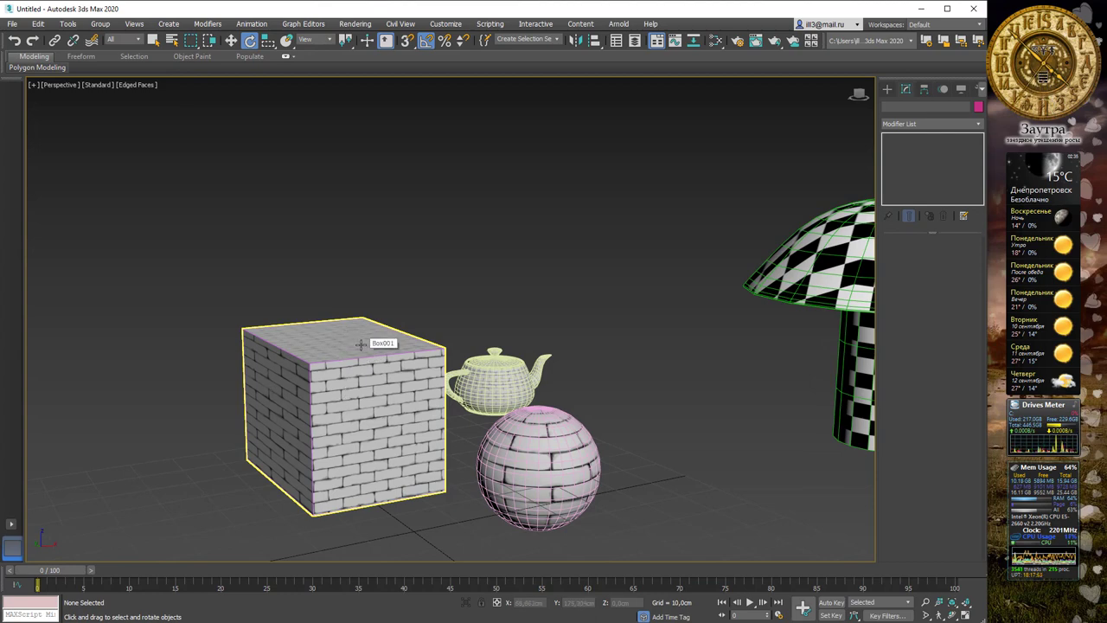
key(m)
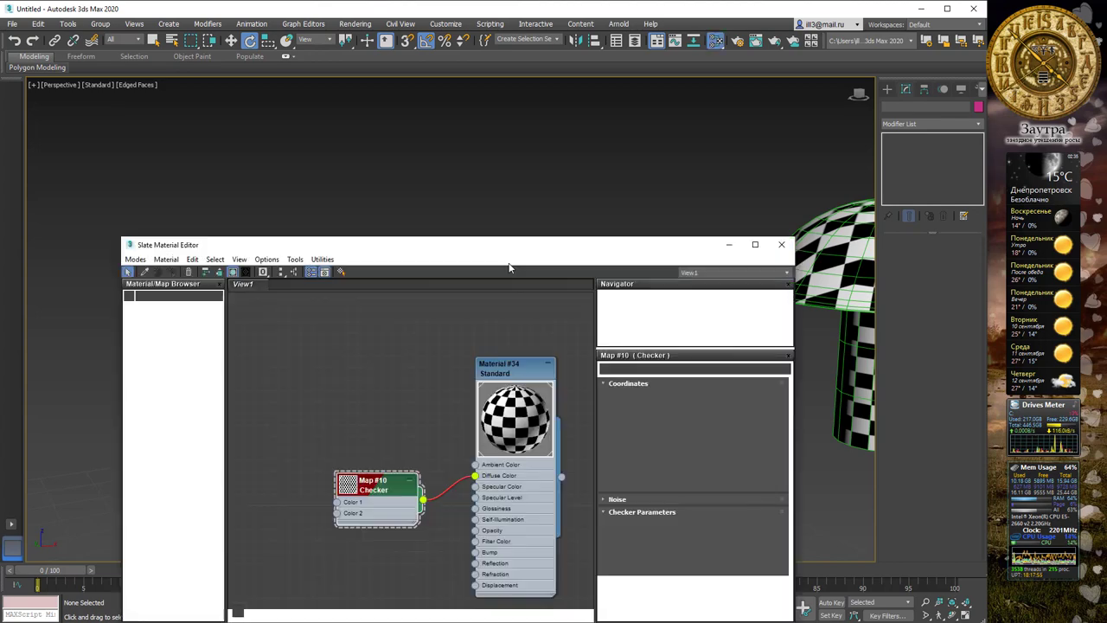
drag(504, 254, 617, 134)
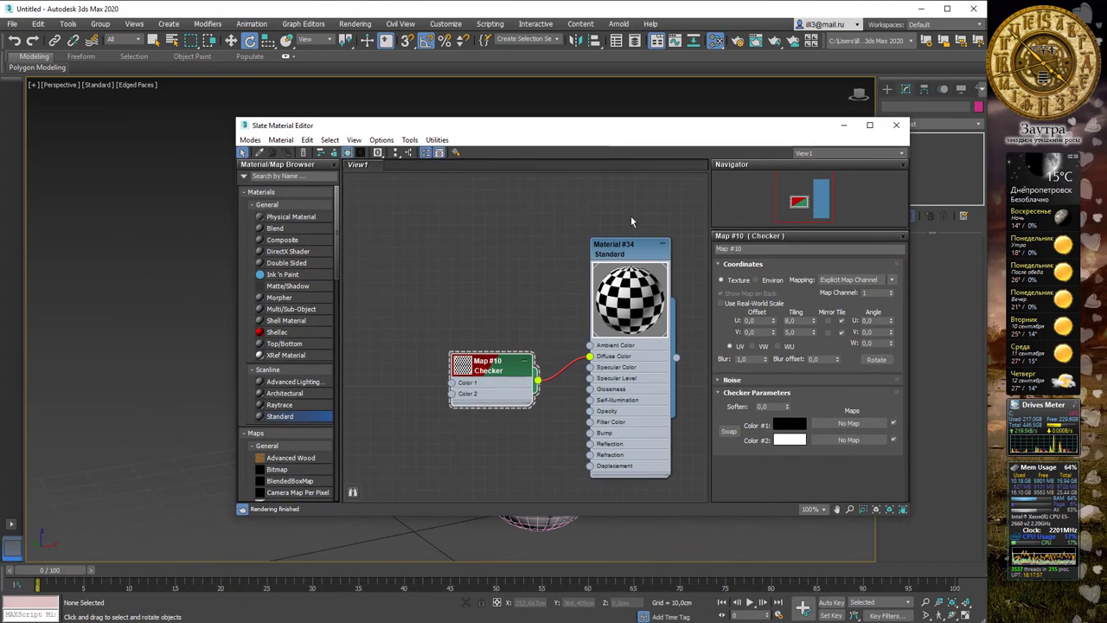
middle_drag(630, 220, 439, 198)
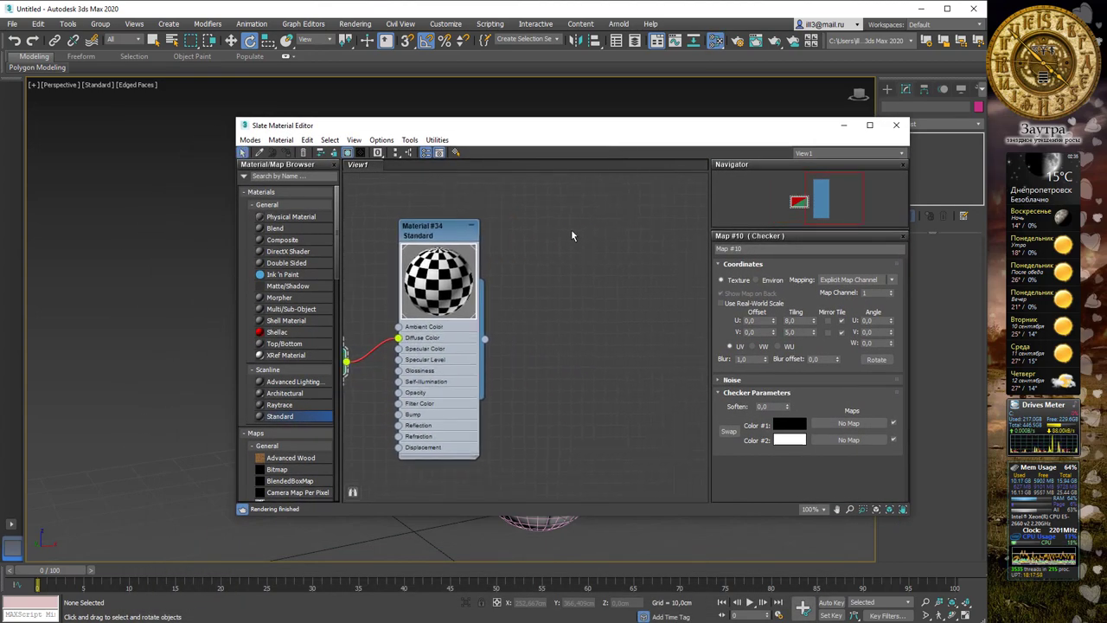
middle_drag(573, 237, 530, 225)
drag(554, 137, 574, 152)
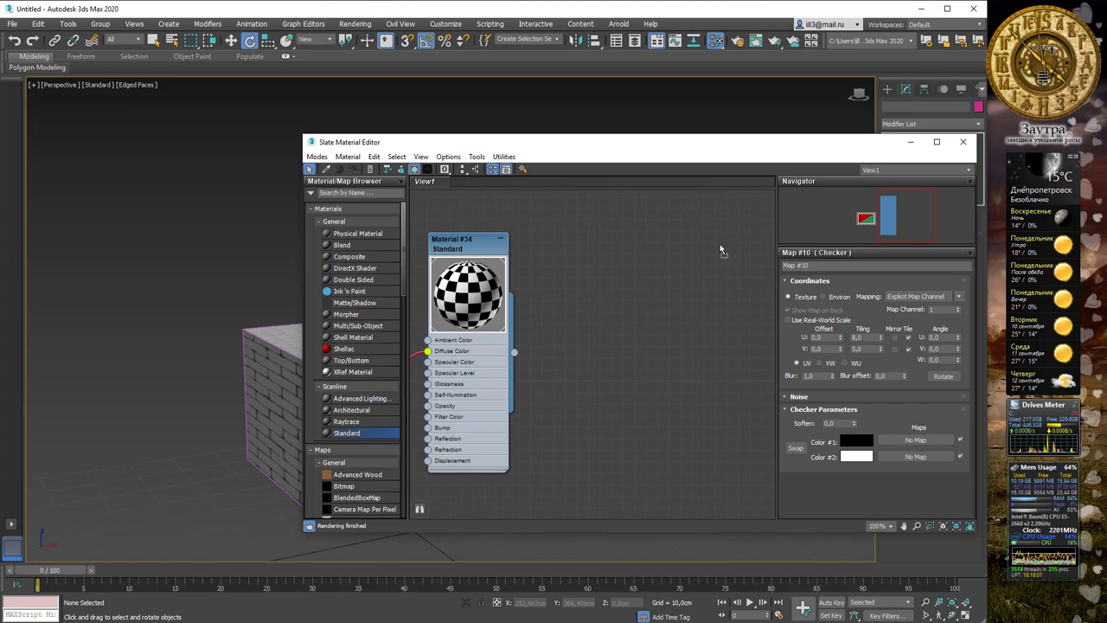
drag(720, 250, 723, 247)
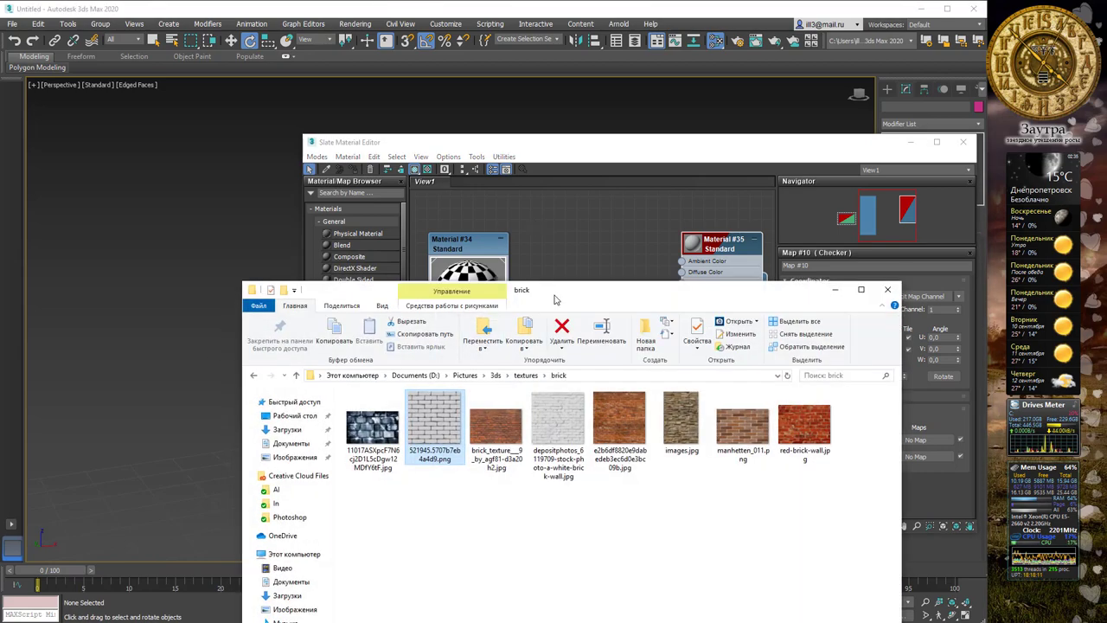
Step: Load four textures from the brick folder as Bitmap maps: white brick PNG, dark blue stone, orange-red brick and images.jpg
drag(557, 300, 704, 418)
drag(574, 271, 575, 271)
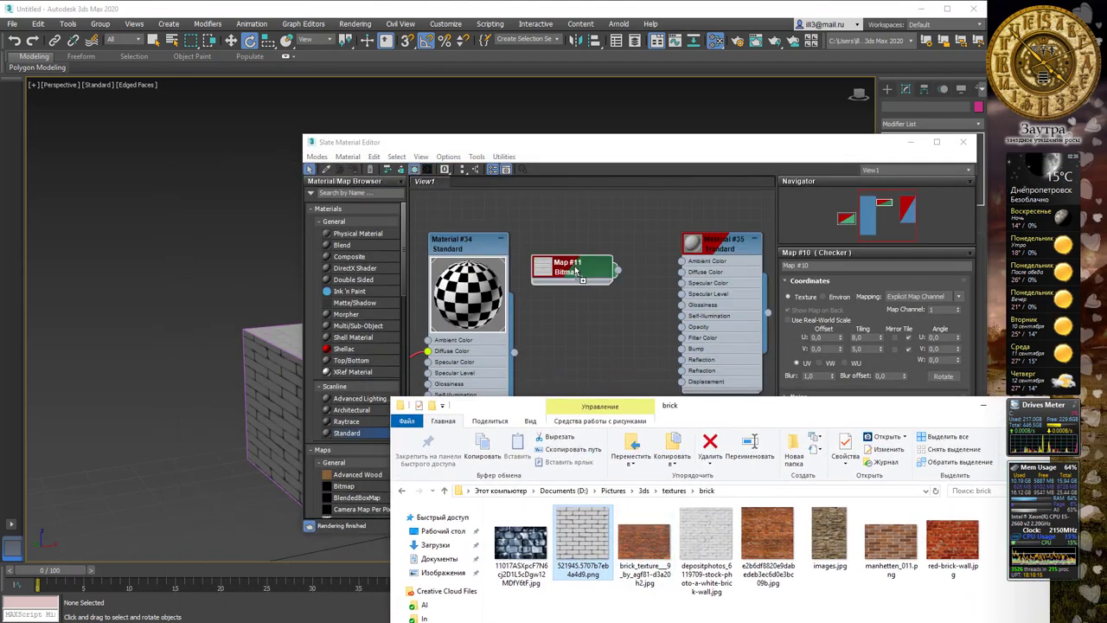
drag(520, 543, 579, 341)
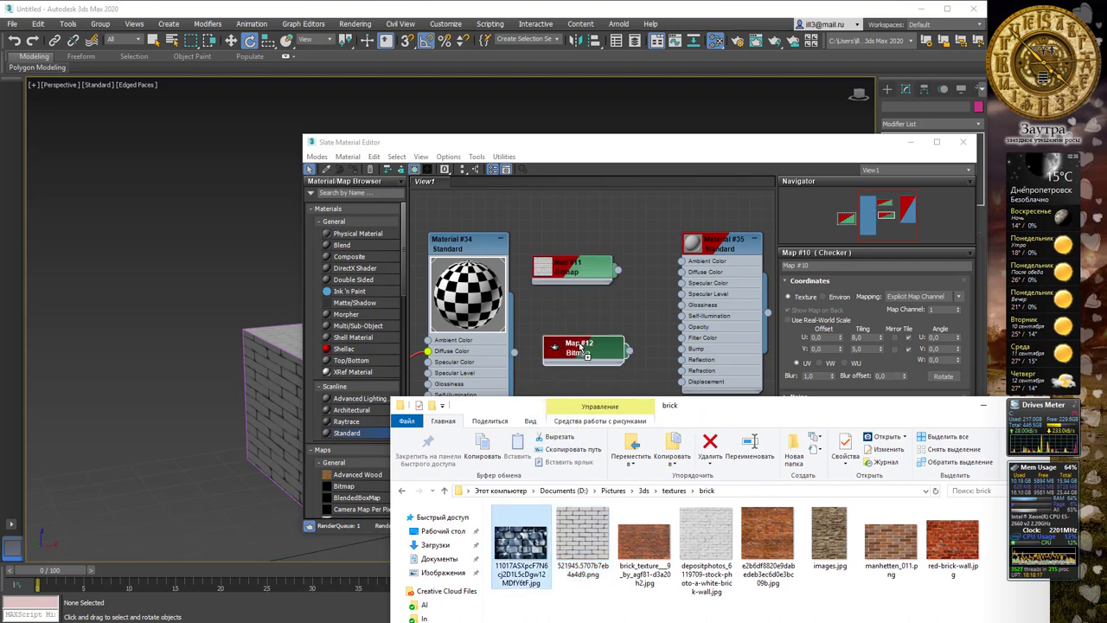
drag(702, 413, 596, 494)
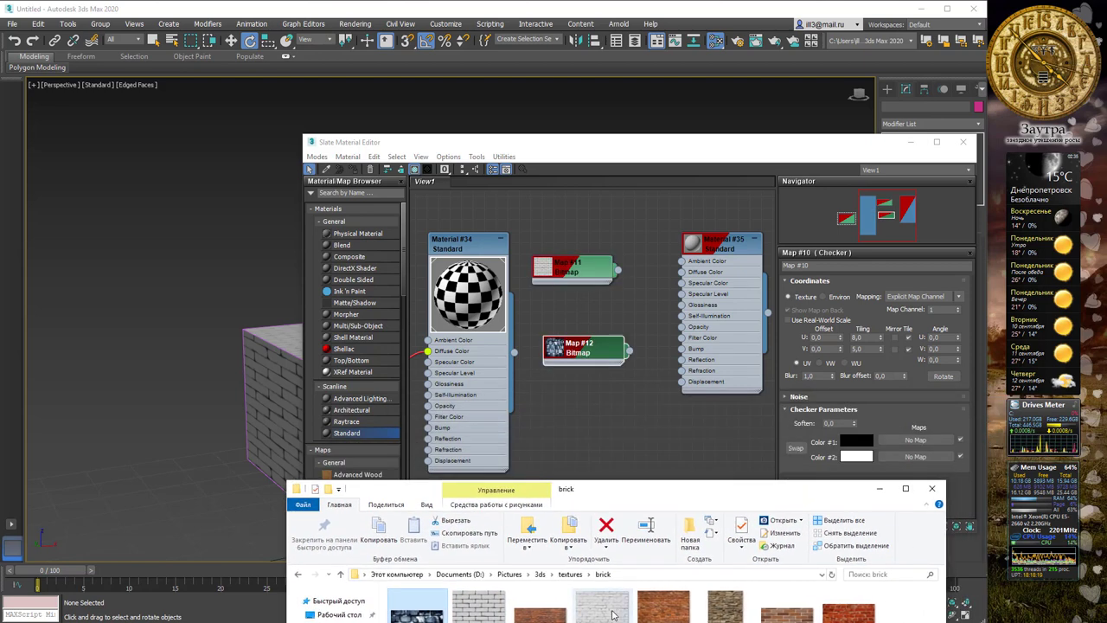
drag(663, 607, 577, 402)
drag(729, 614, 588, 447)
middle_click(630, 311)
middle_drag(630, 310, 624, 309)
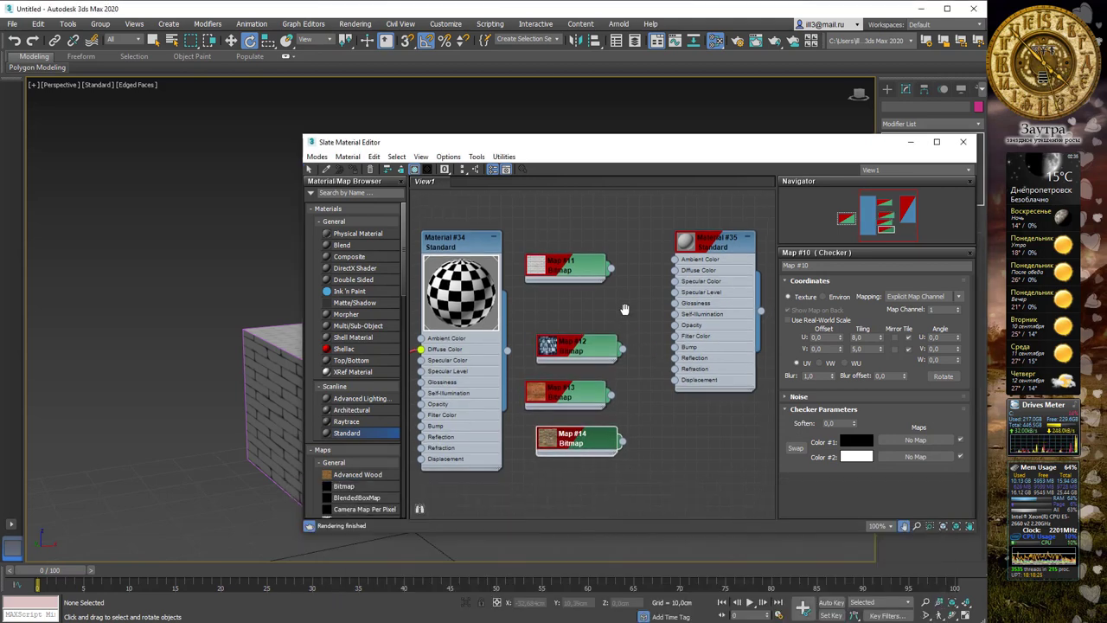
Step: Enlarge the new Standard material's preview and connect the white brick bitmap to its Diffuse Color
drag(663, 144, 651, 86)
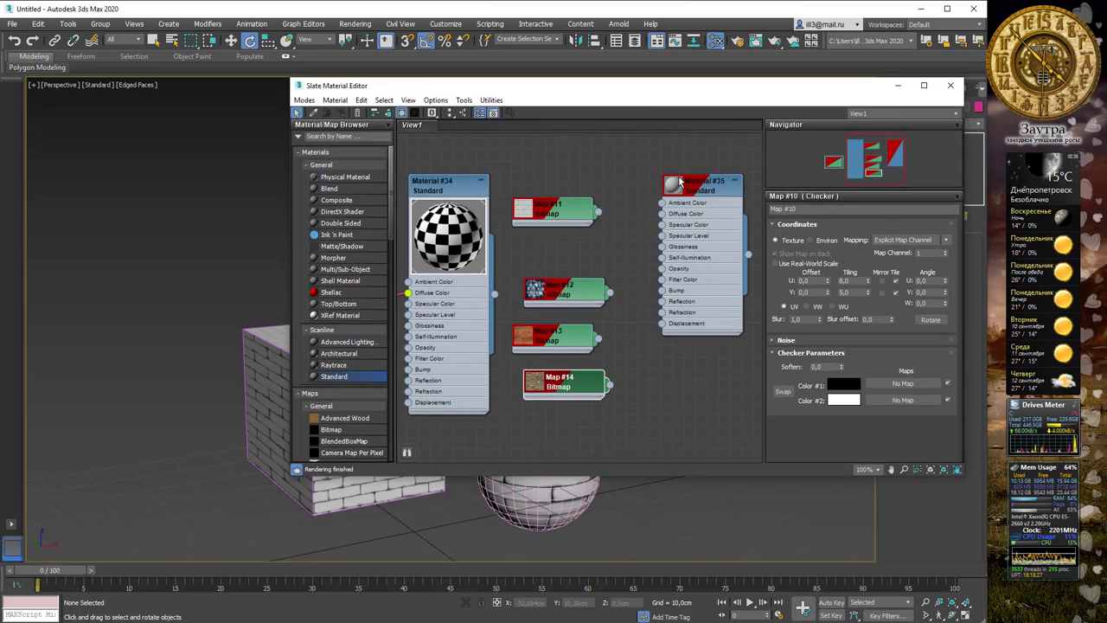
double_click(689, 184)
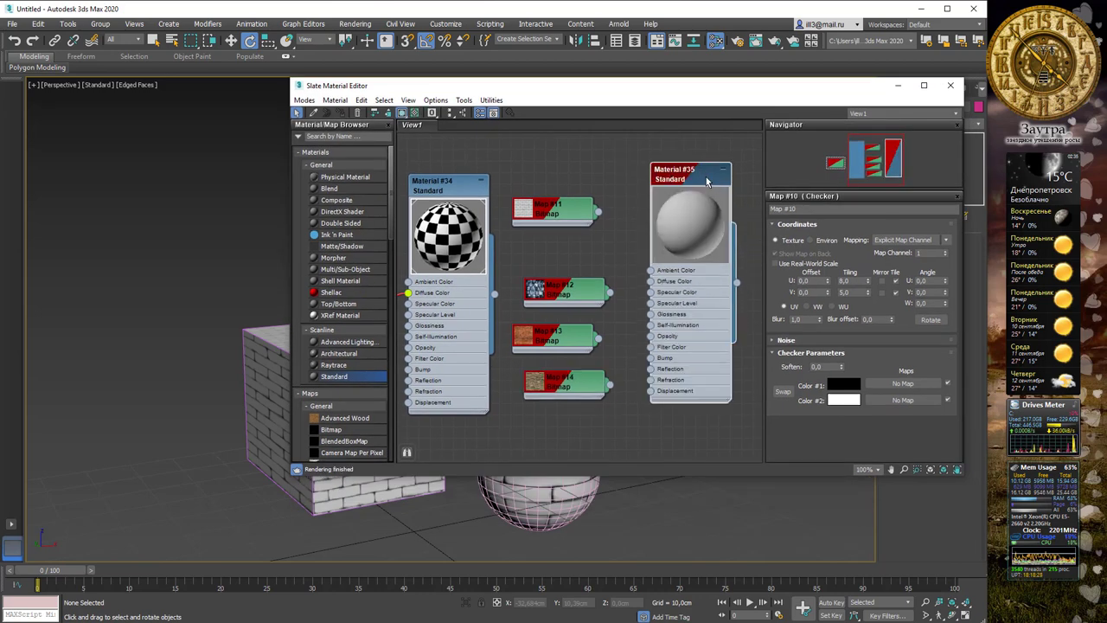
drag(655, 222, 655, 200)
drag(619, 241, 650, 258)
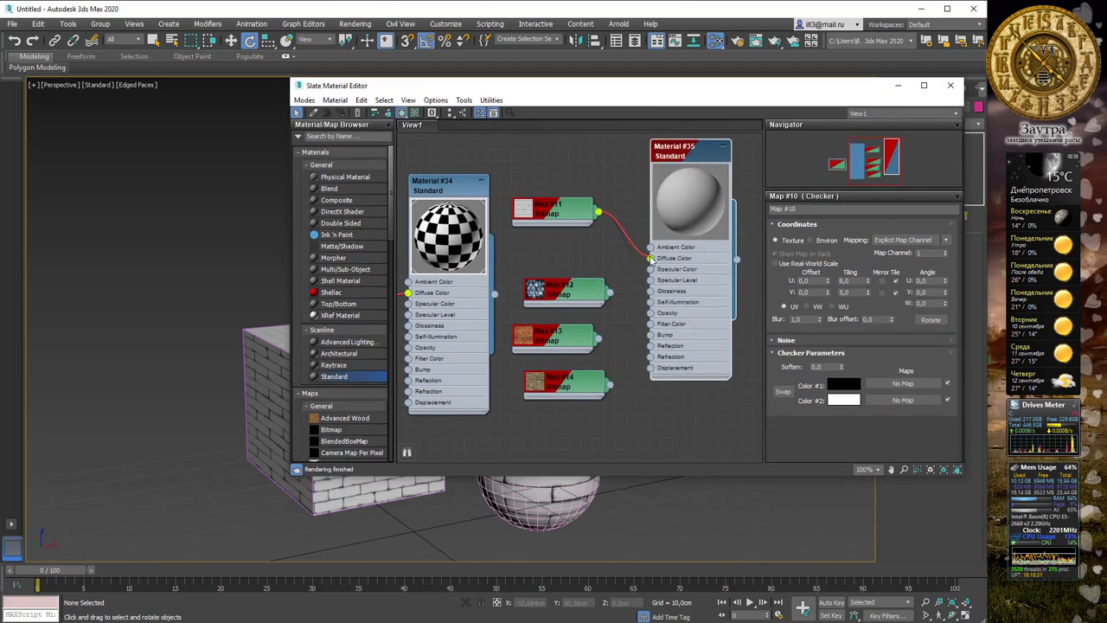
middle_drag(710, 209, 611, 224)
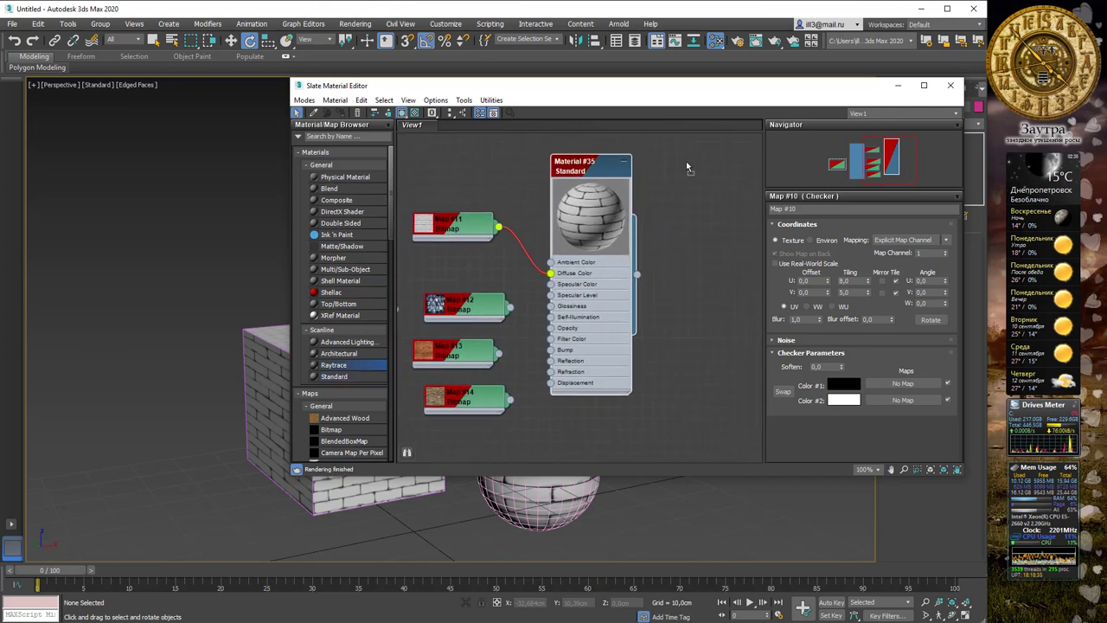
click(690, 196)
middle_drag(696, 199, 610, 195)
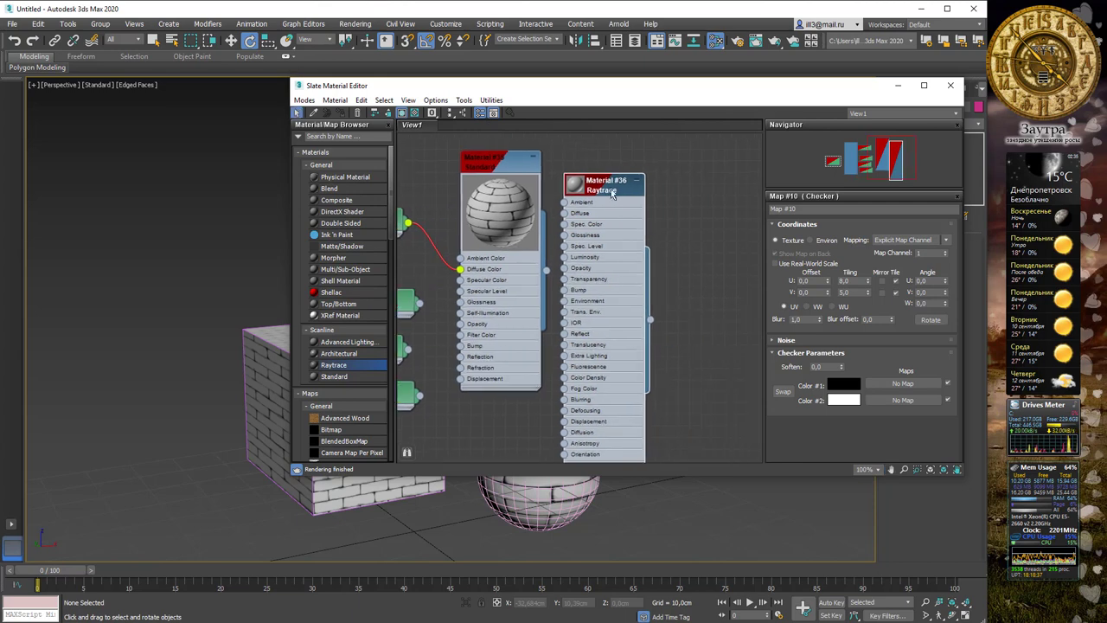
drag(629, 164, 633, 161)
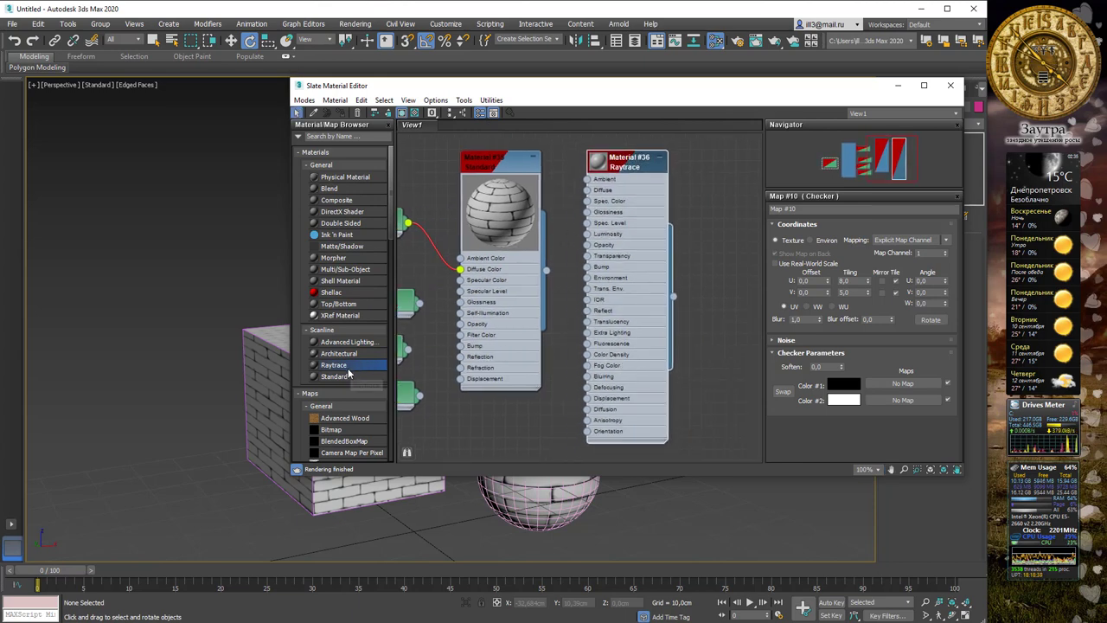
double_click(633, 164)
key(Delete)
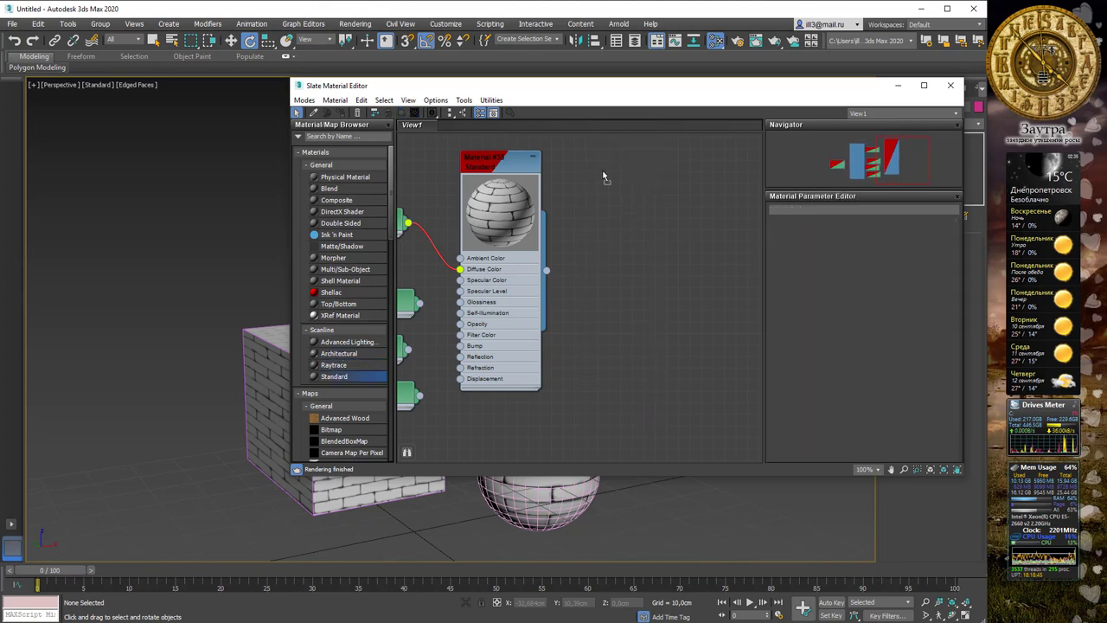
Step: Add three more Standard materials in free space around the white brick material
drag(604, 177, 603, 177)
drag(683, 259, 729, 198)
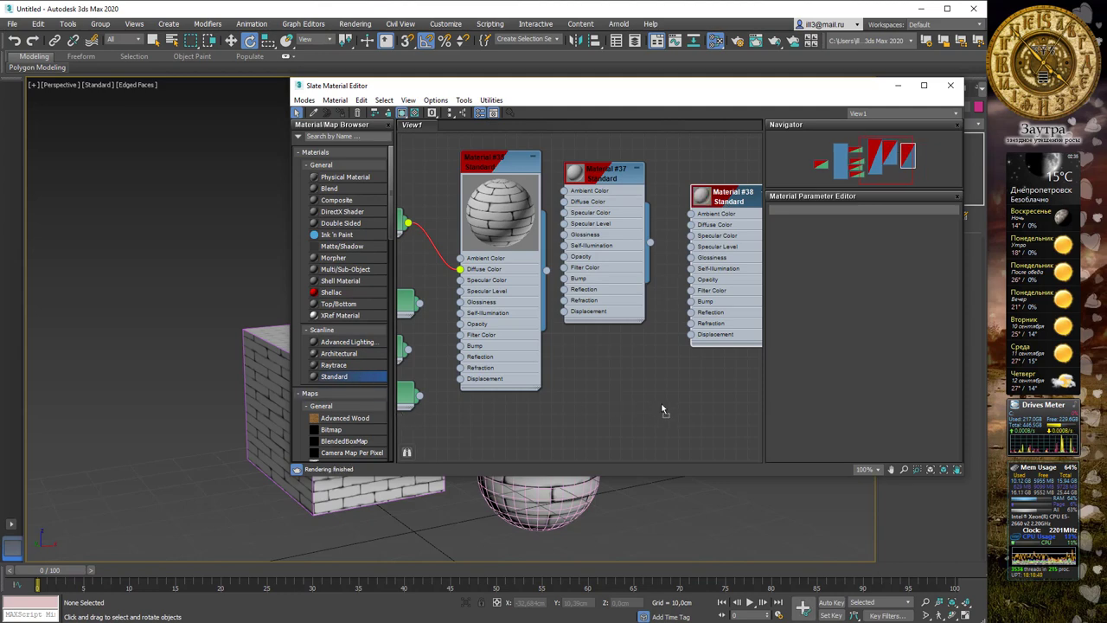
drag(664, 410, 663, 409)
Step: Connect the dark blue stone, orange-red brick and images.jpg bitmaps to the Diffuse Color of the three new materials, one each
middle_drag(608, 375, 629, 429)
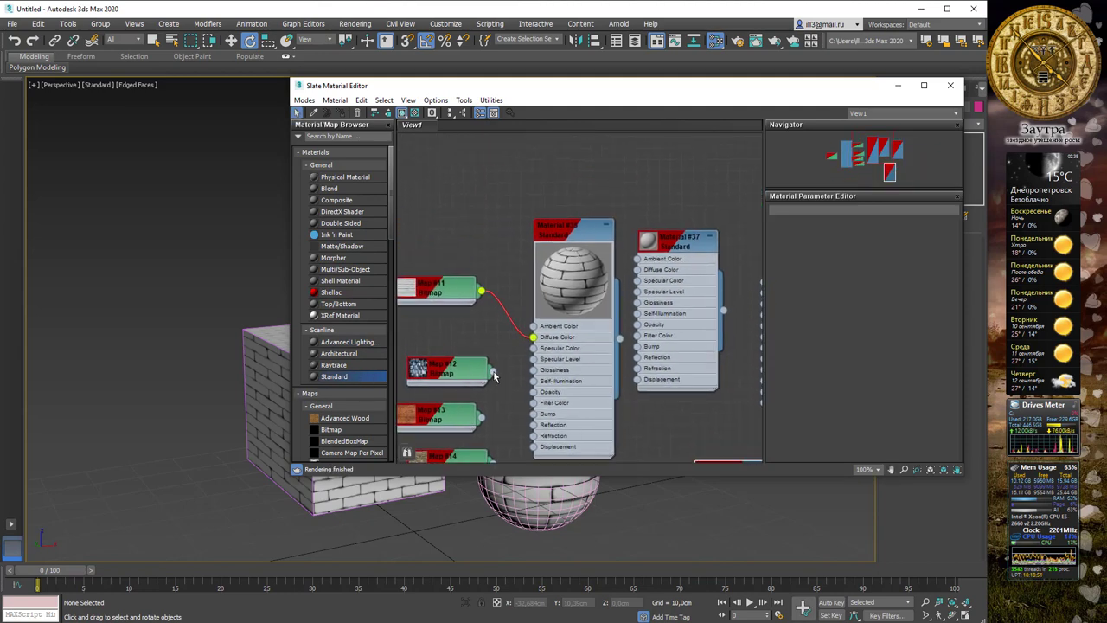
drag(494, 375, 638, 269)
middle_drag(693, 355, 634, 285)
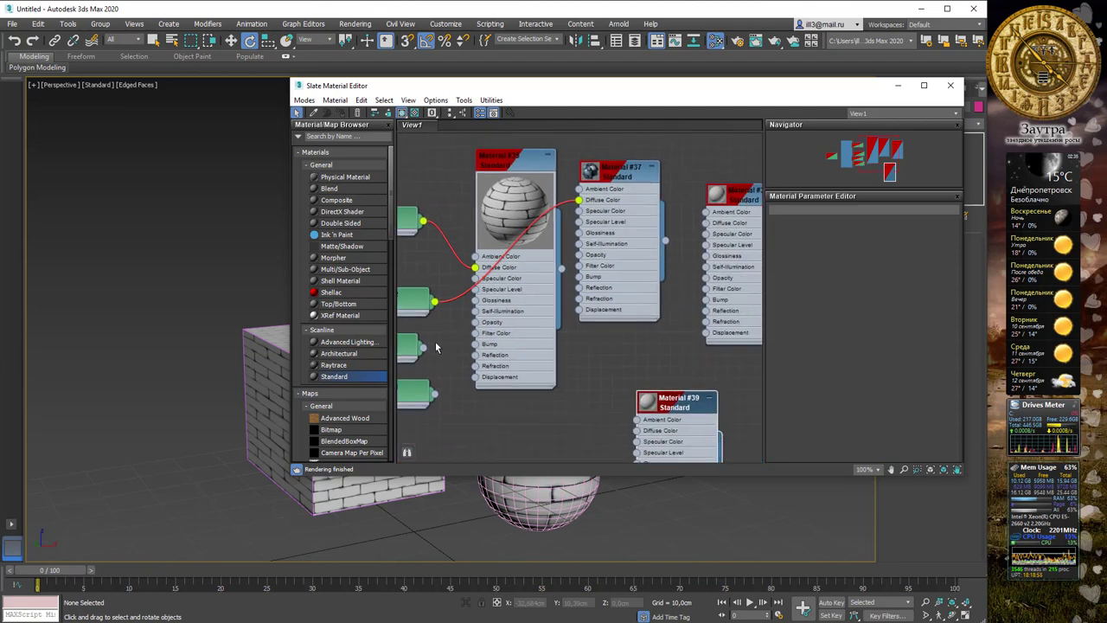
drag(423, 347, 705, 223)
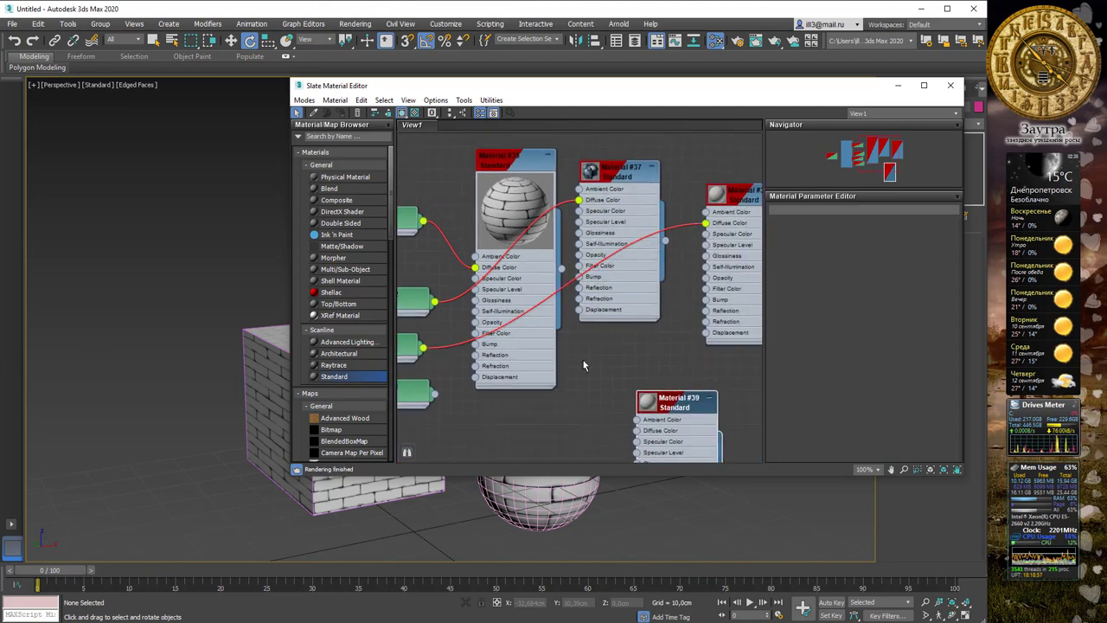
drag(435, 396, 638, 440)
Step: Show the white brick material's parameters, move the material editor aside, select the box and convert it to an Editable Poly
middle_drag(485, 144, 614, 223)
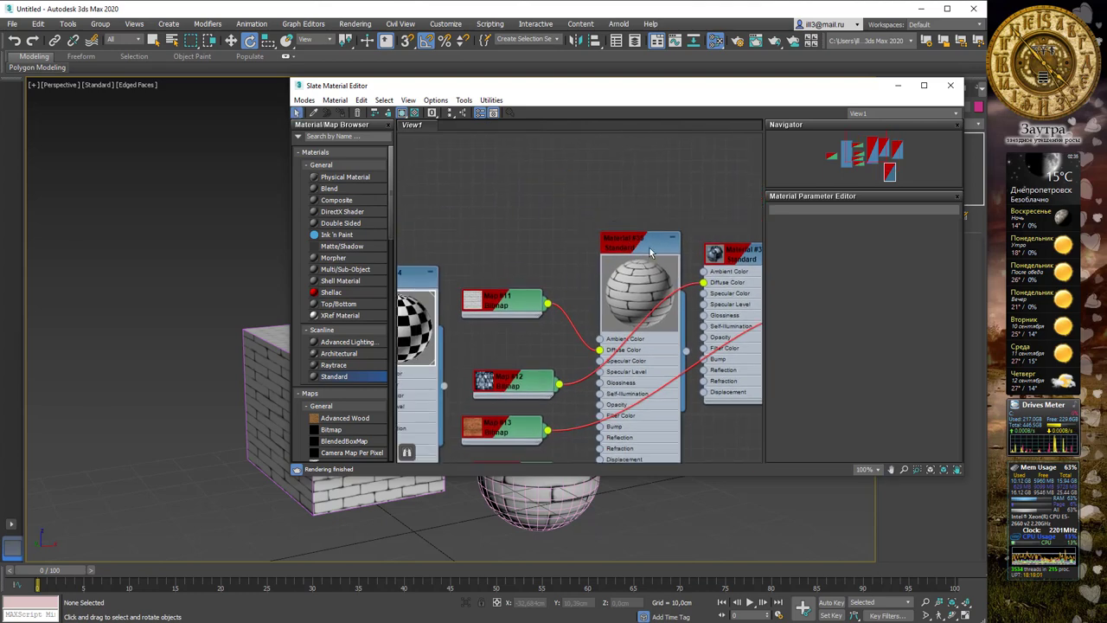
double_click(652, 251)
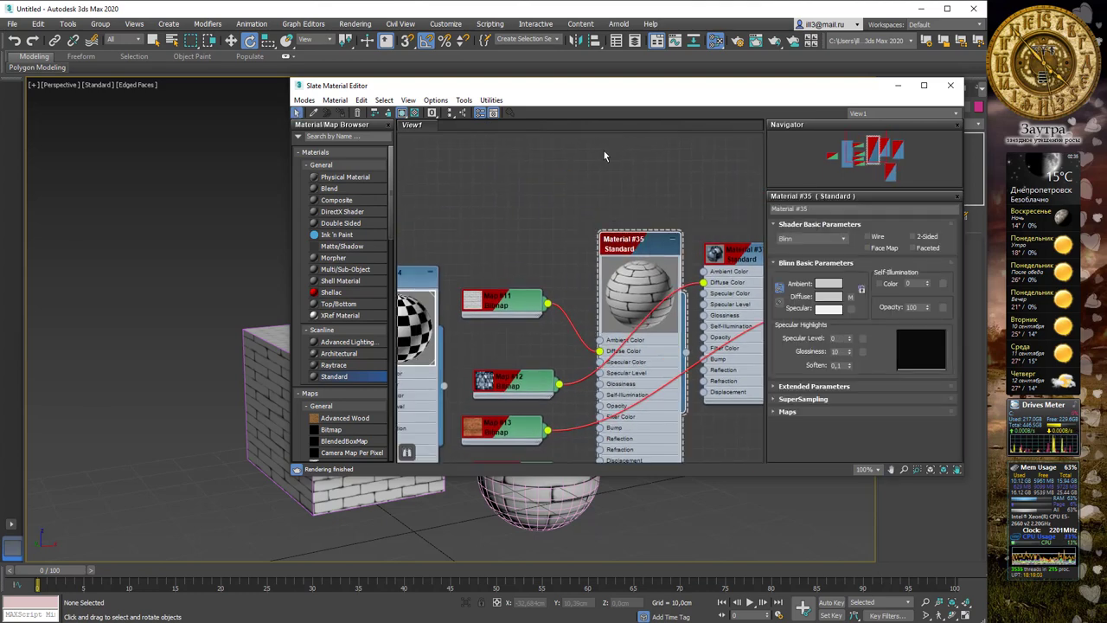
drag(566, 89, 700, 335)
click(363, 346)
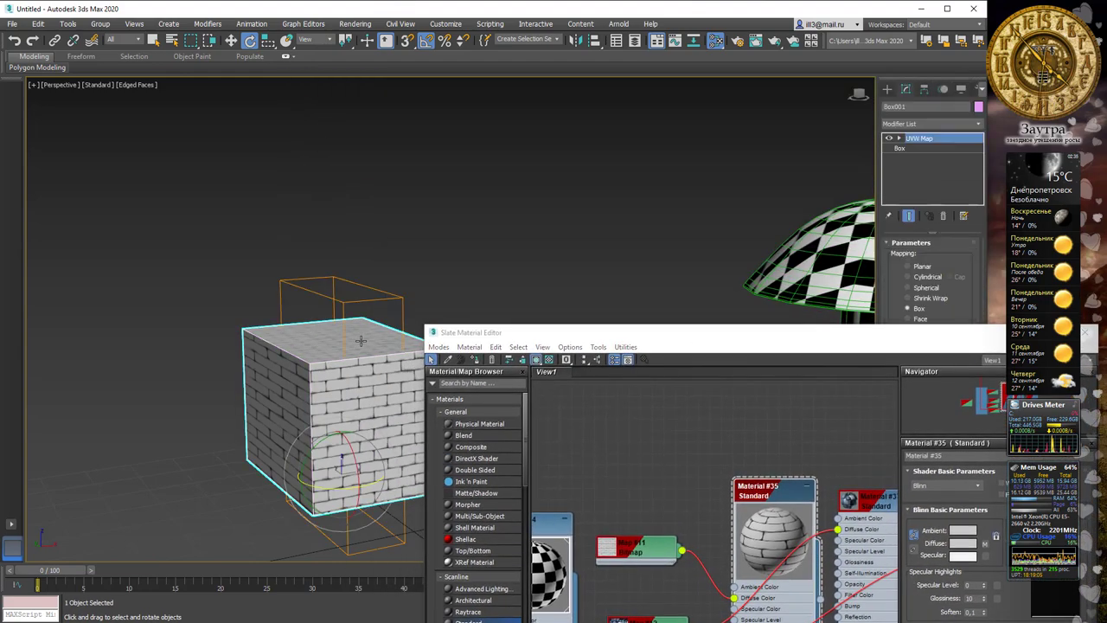
middle_drag(420, 255, 322, 188)
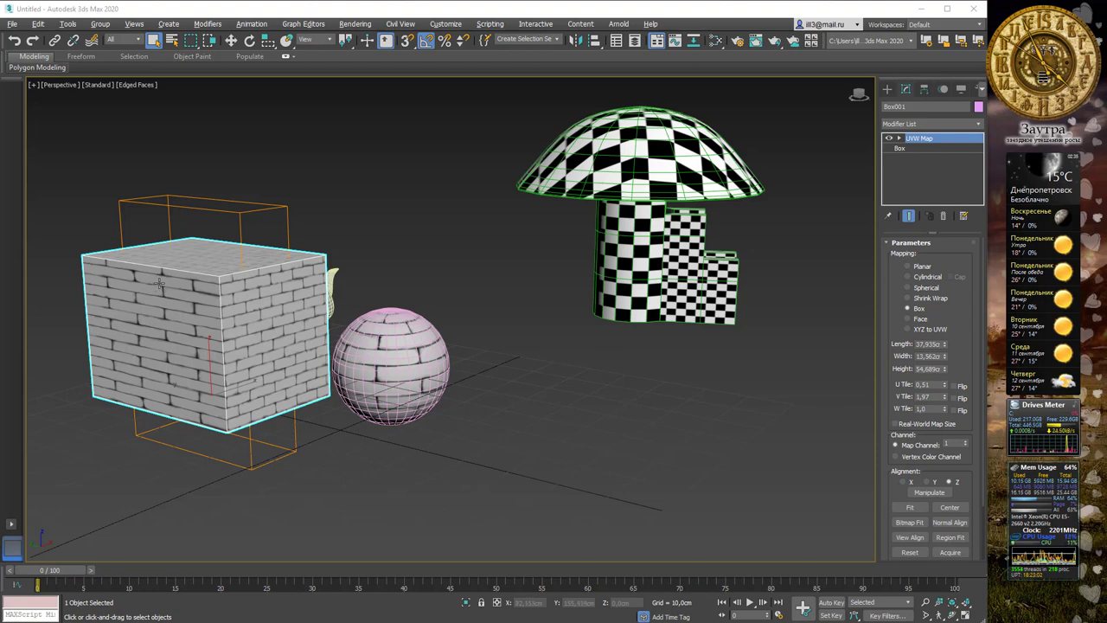
right_click(161, 278)
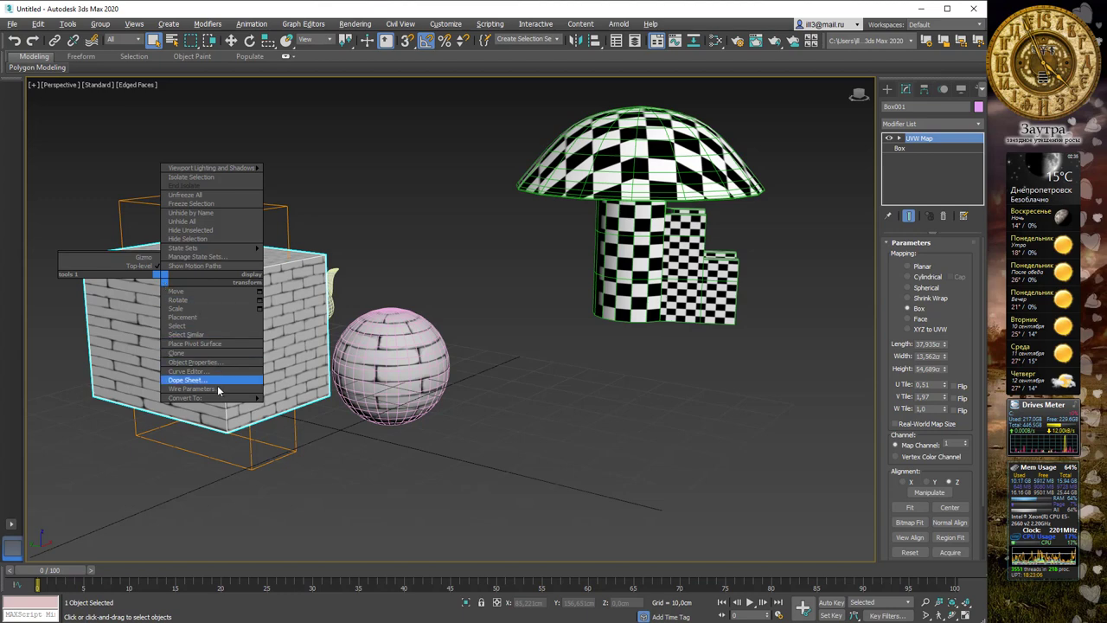
mouse_move(243, 397)
click(305, 409)
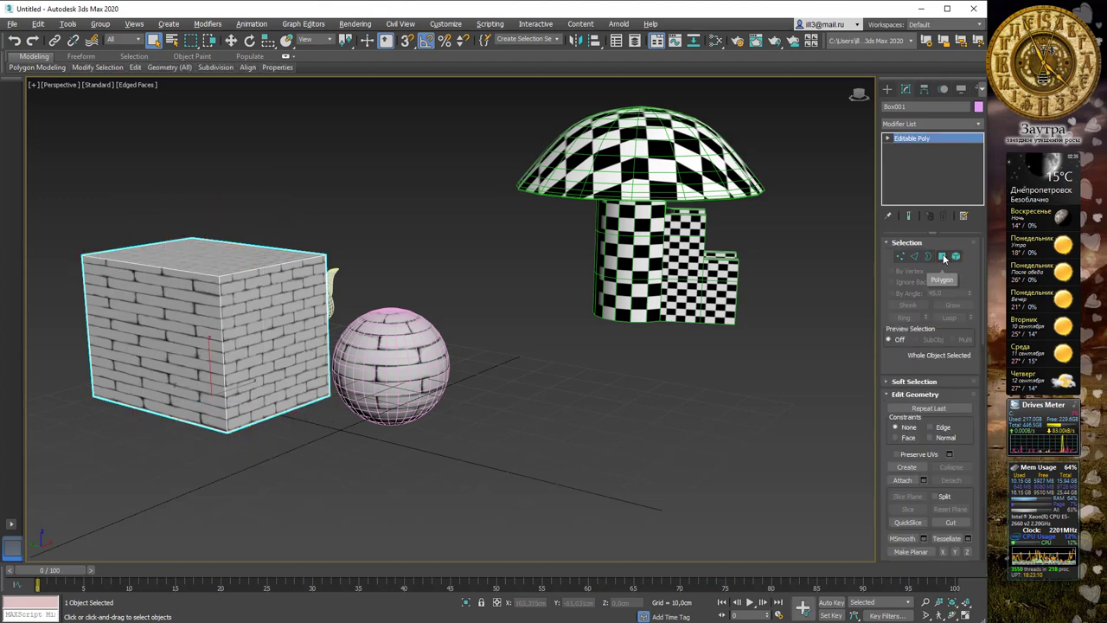
Step: Select one side polygon of the box and assign the dark blue stone material to it, enlarging that material's preview
click(942, 256)
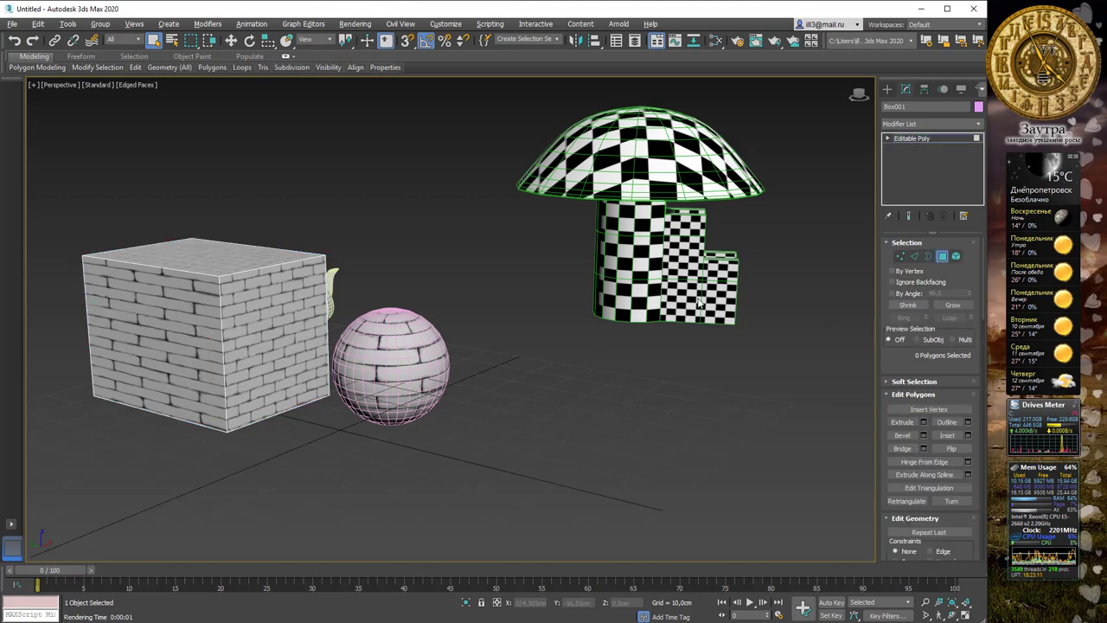
click(197, 308)
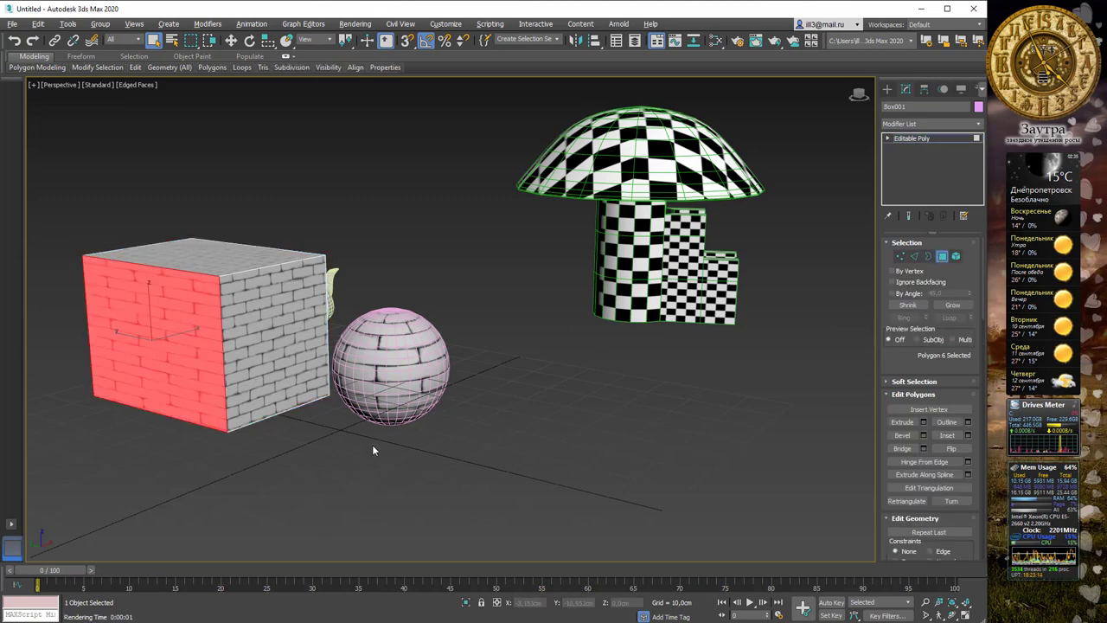
key(m)
double_click(659, 364)
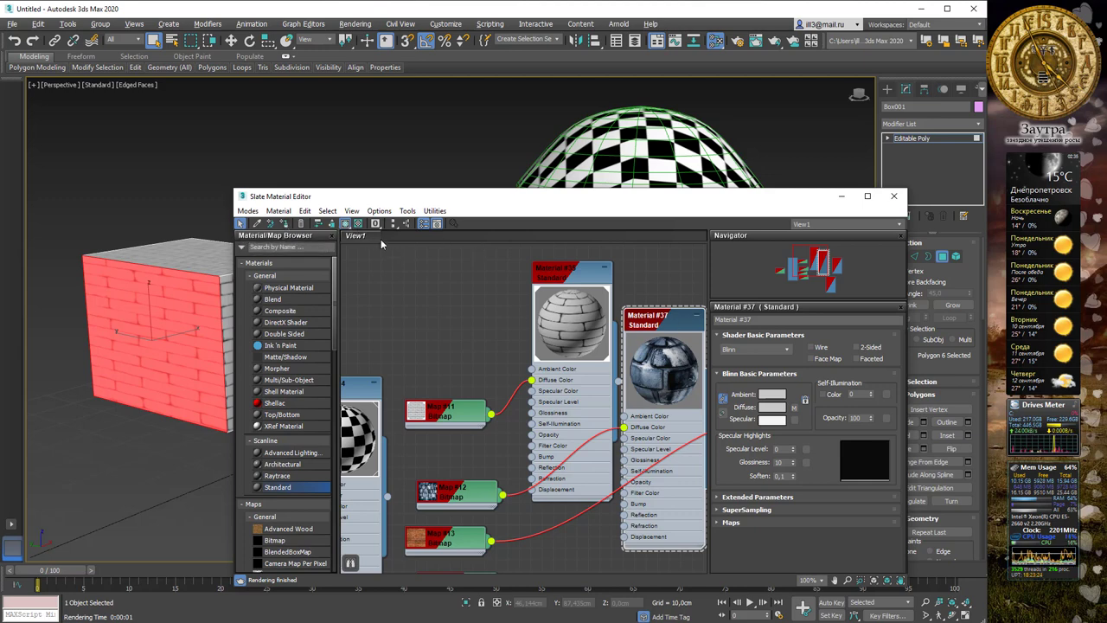
click(285, 224)
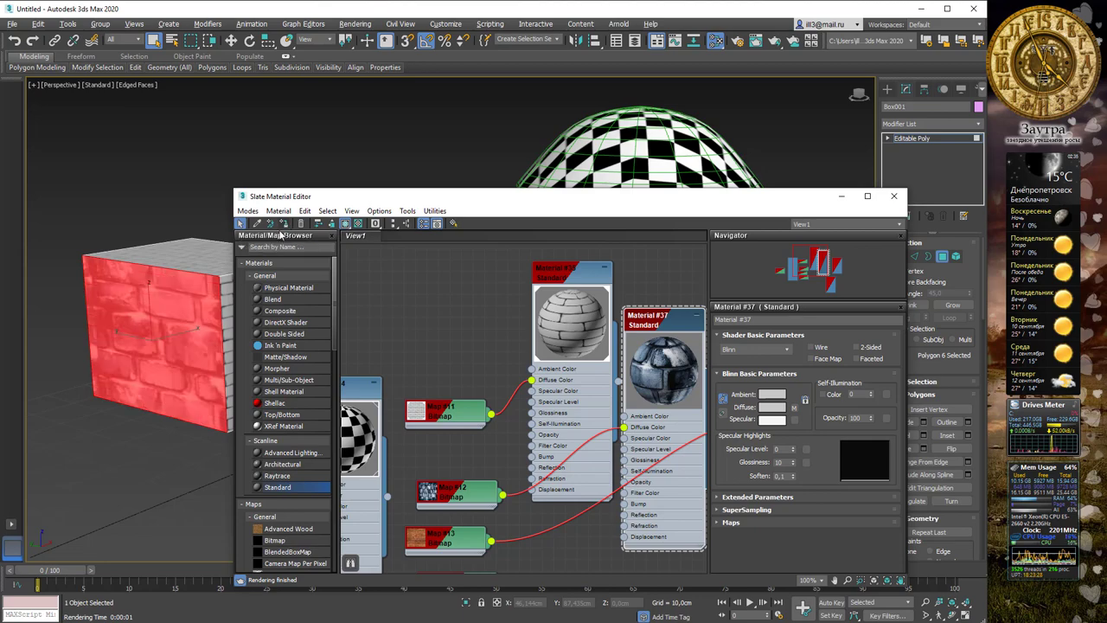
alt+middle_drag(187, 257, 145, 253)
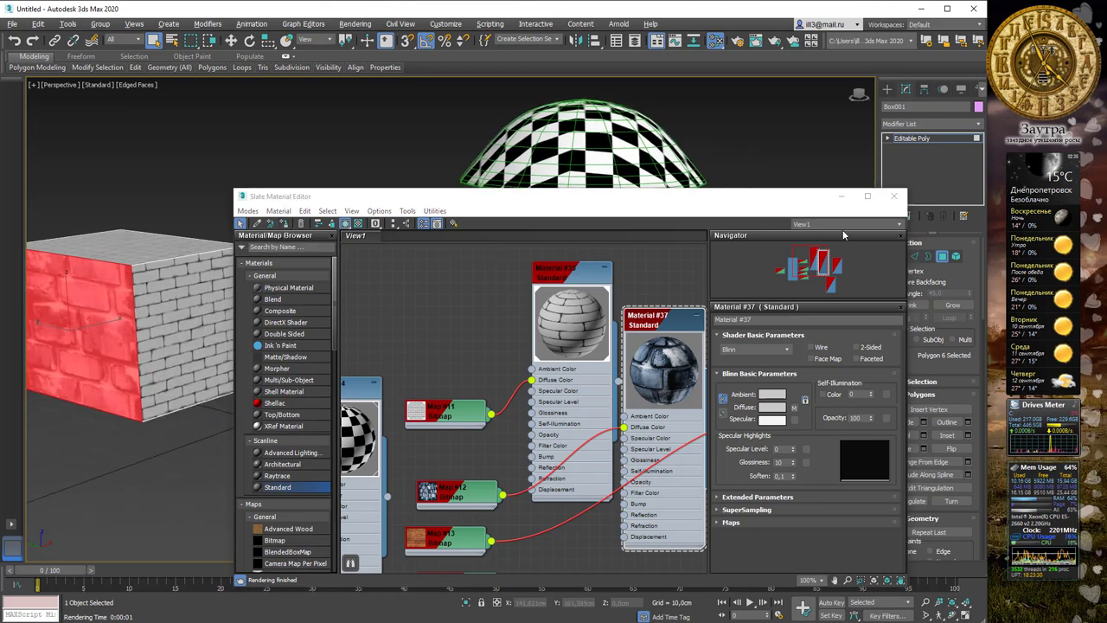
click(840, 197)
Step: Select another side polygon of the box and assign the orange-red brick material to it
alt+middle_drag(469, 253, 375, 269)
click(193, 336)
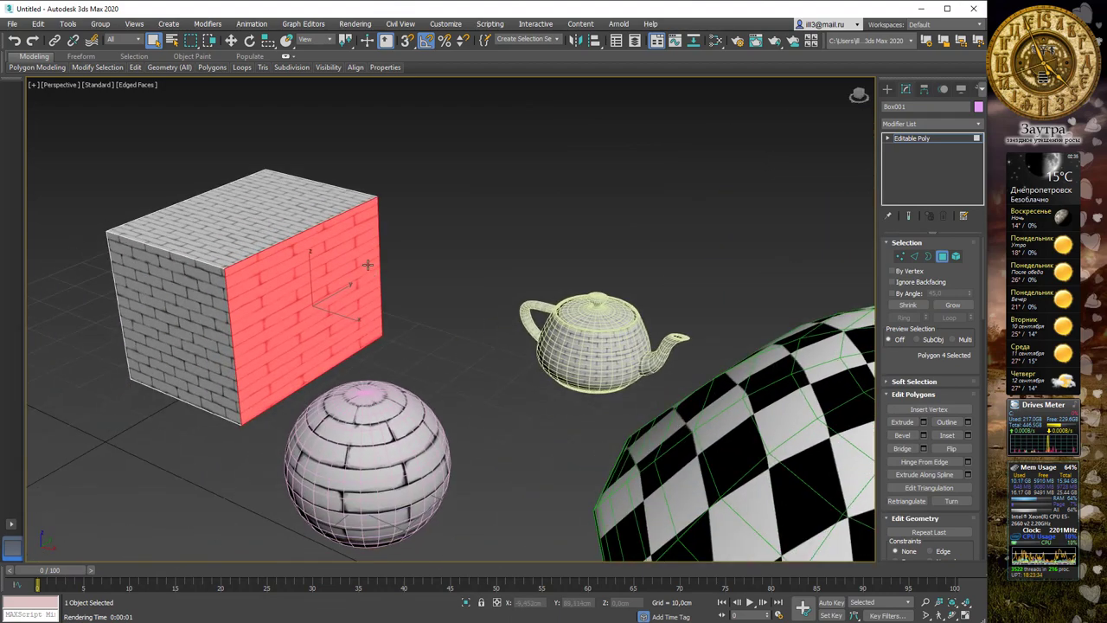
key(m)
middle_drag(655, 279, 598, 396)
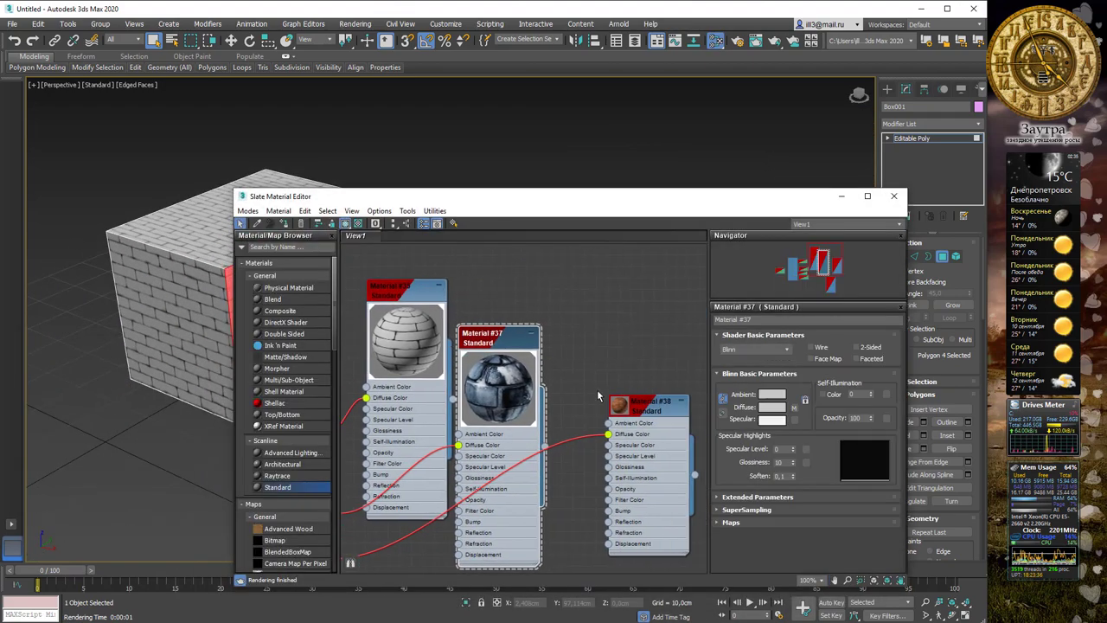
click(663, 408)
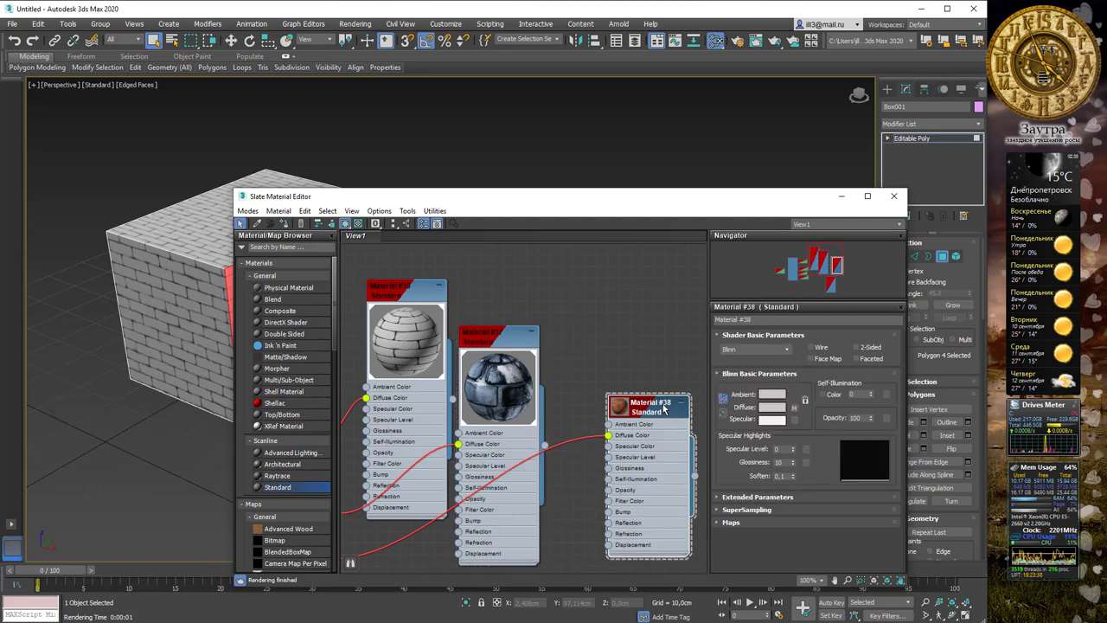
drag(665, 412, 652, 388)
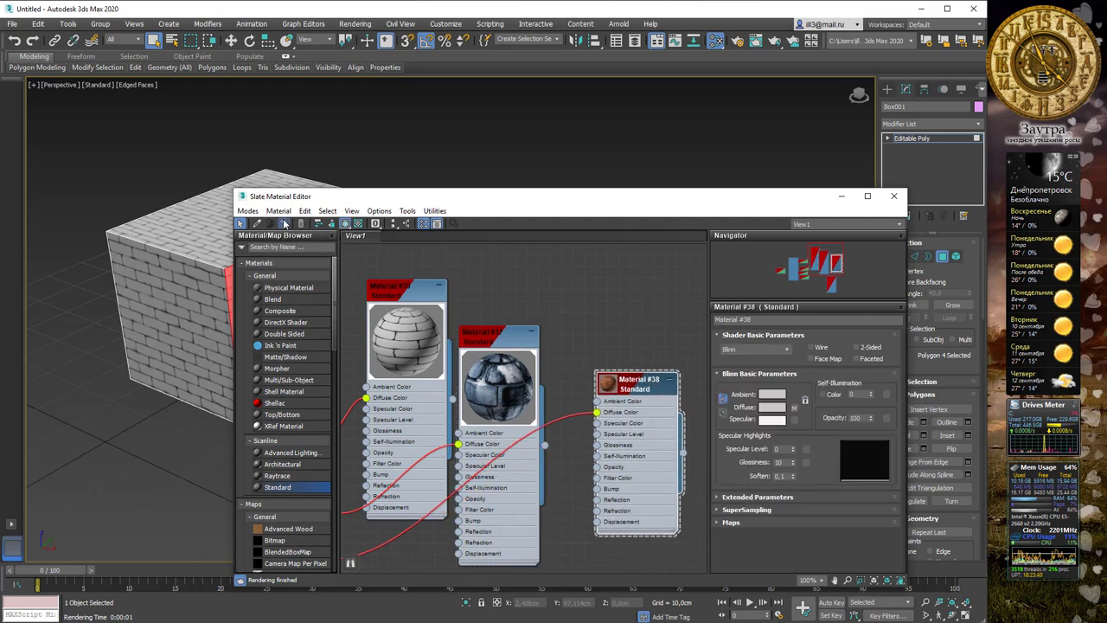
click(841, 196)
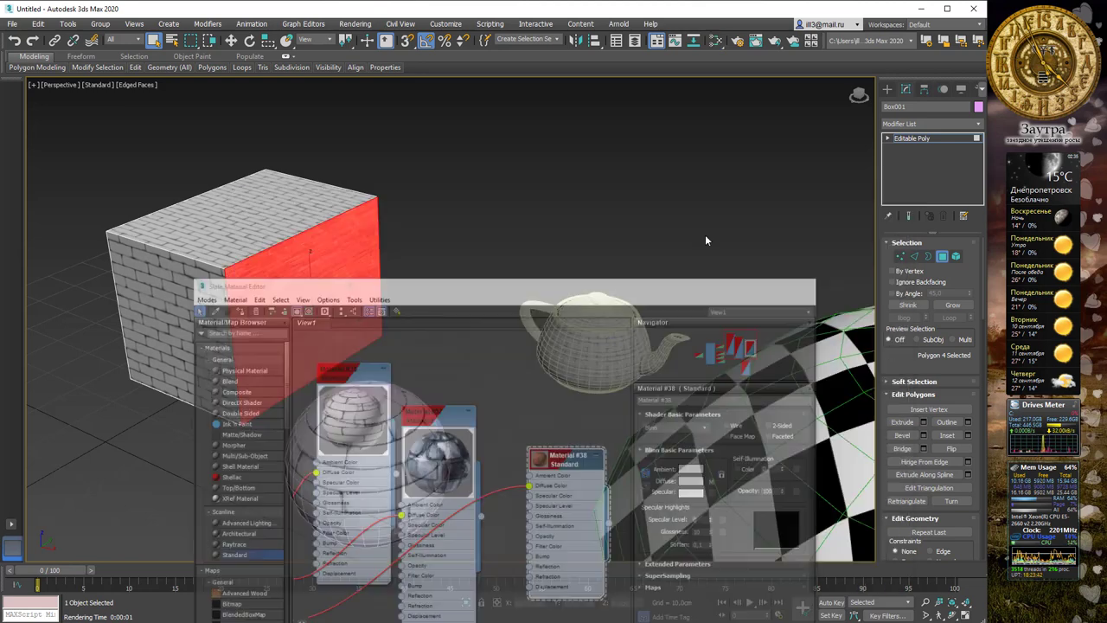
Step: Assign the images.jpg material to the side polygon next to the orange-red brick face and leave polygon editing
click(423, 247)
alt+middle_drag(462, 255, 365, 248)
click(338, 274)
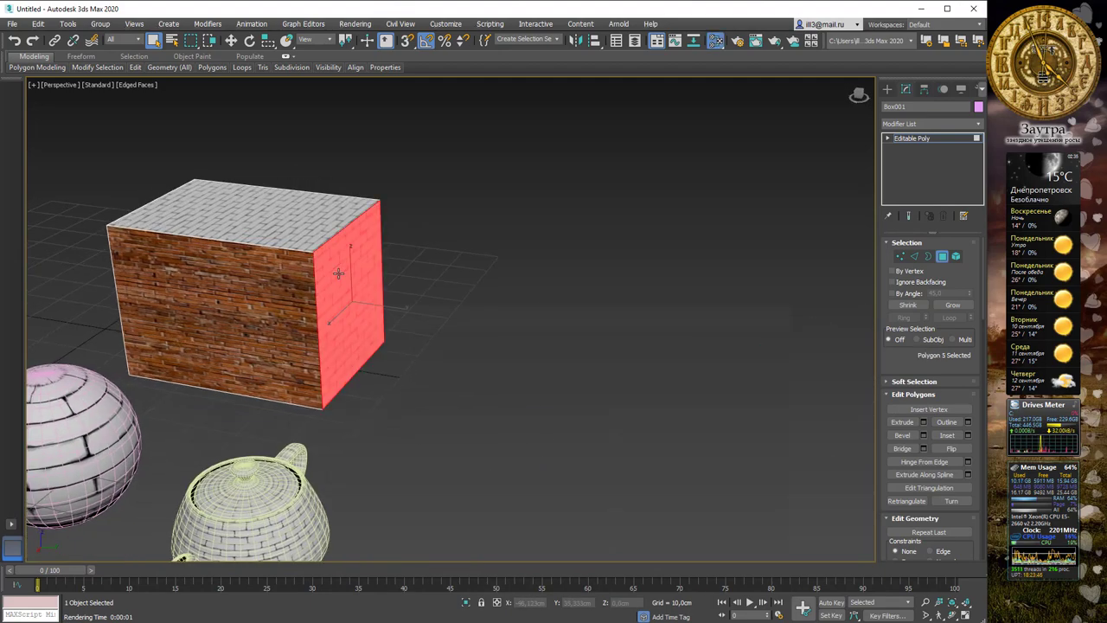
click(715, 41)
middle_drag(628, 337, 467, 337)
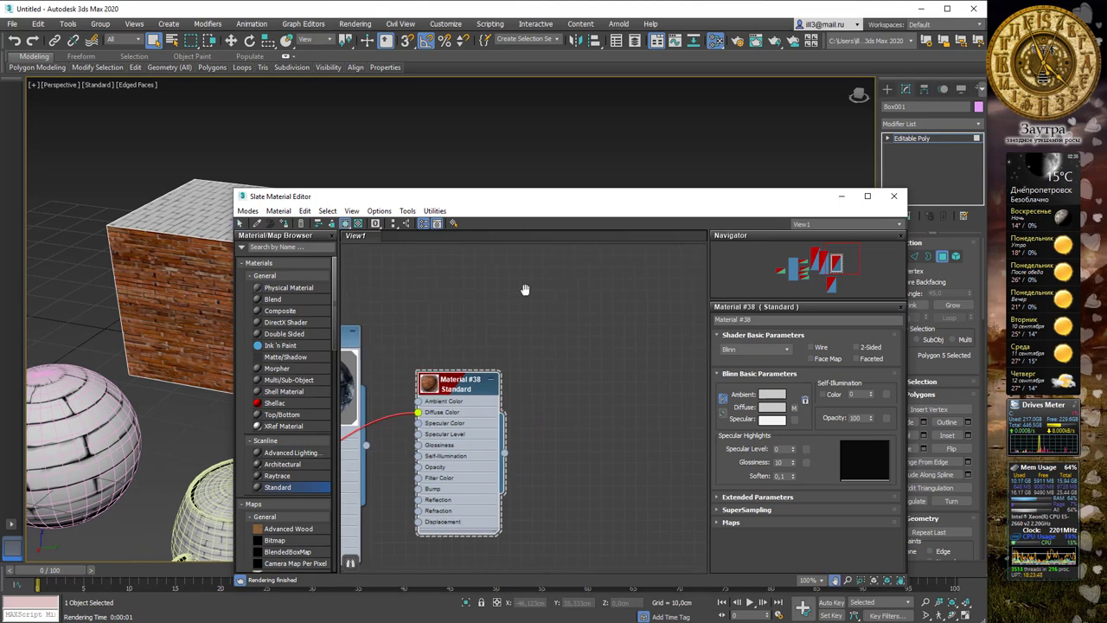
middle_drag(524, 289, 690, 190)
double_click(558, 519)
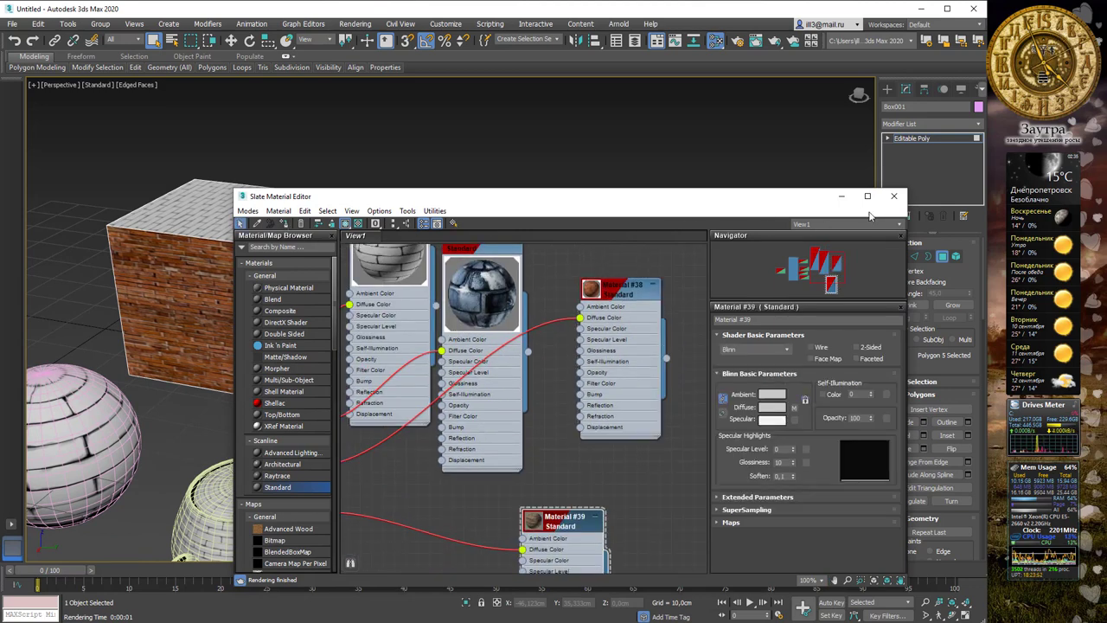
click(841, 195)
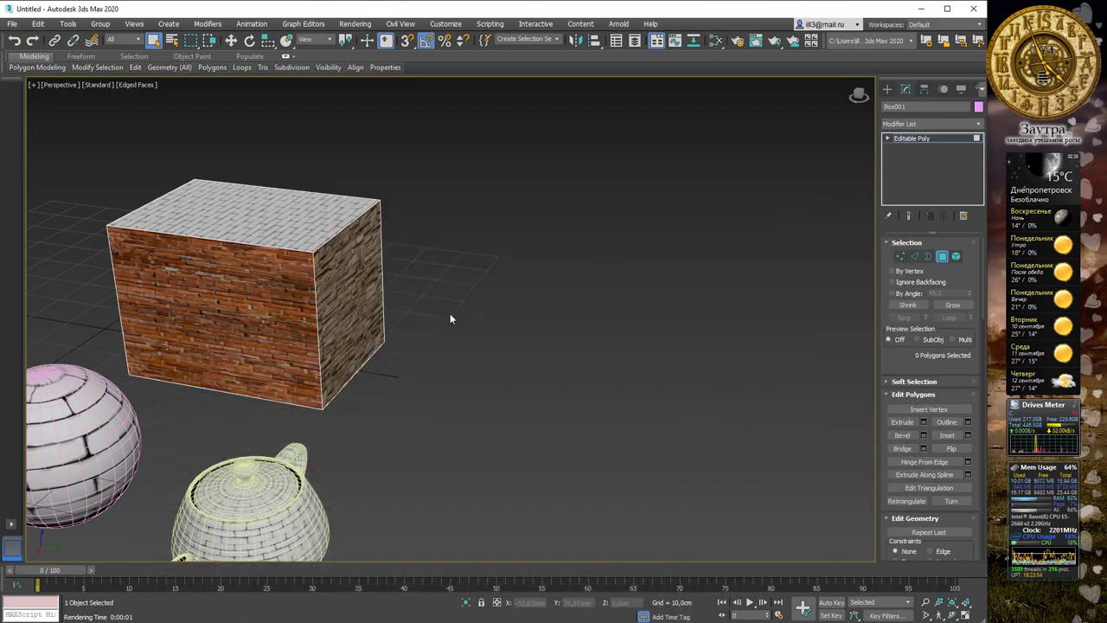
click(913, 138)
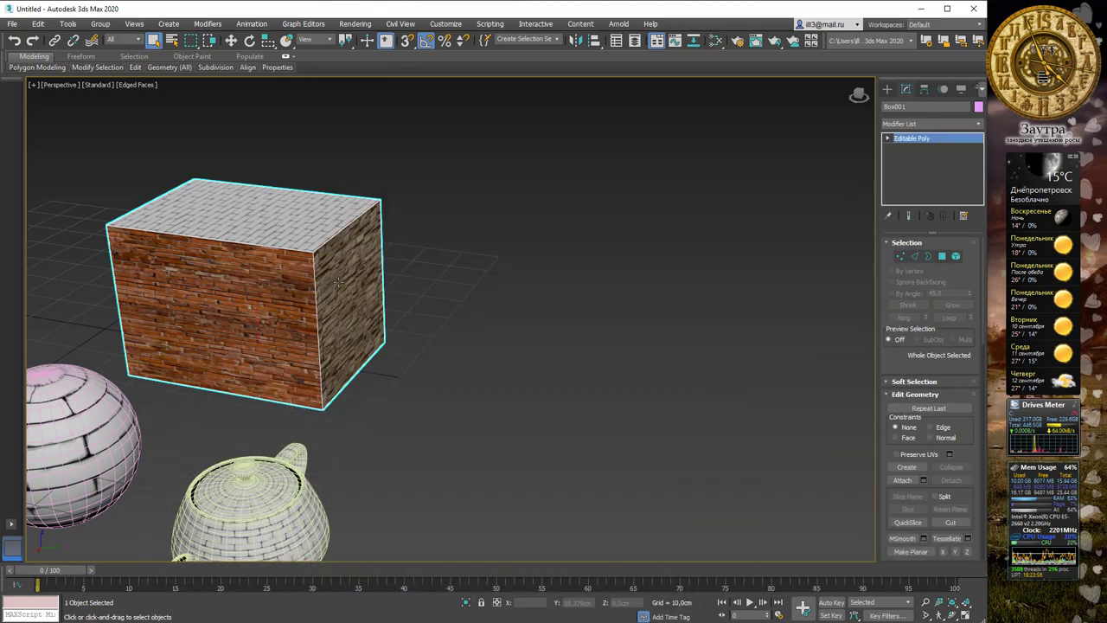
Step: Rotate the box 120 degrees about the vertical axis to show its other textured faces, and deselect it
scroll(386, 255, up, 6)
scroll(387, 255, down, 8)
alt+middle_drag(447, 247, 511, 277)
scroll(510, 273, up, 5)
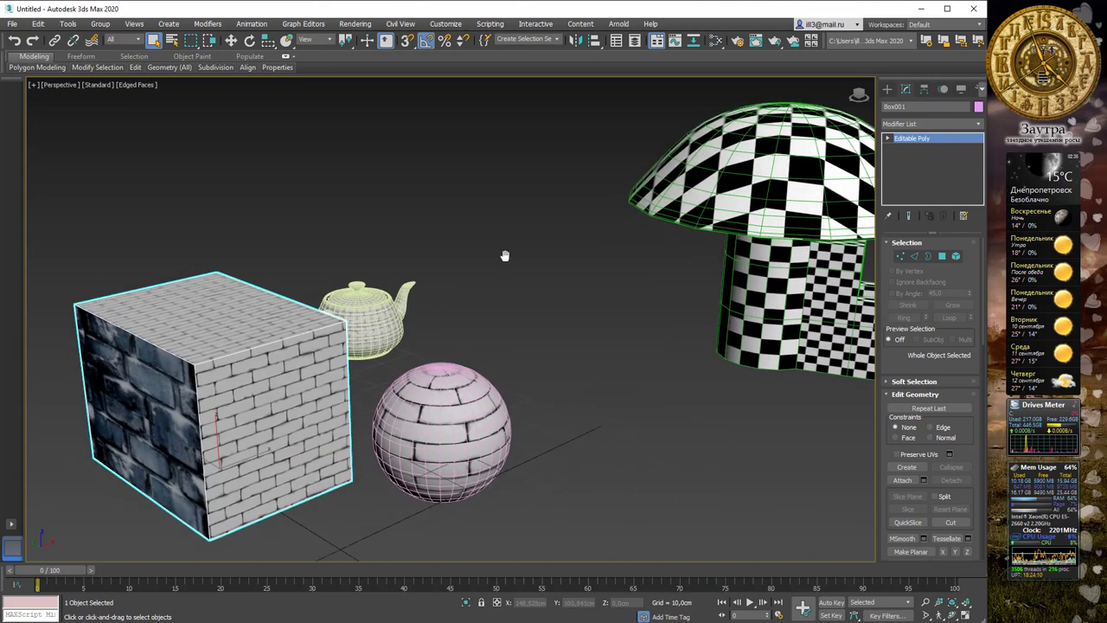
middle_drag(509, 225, 504, 236)
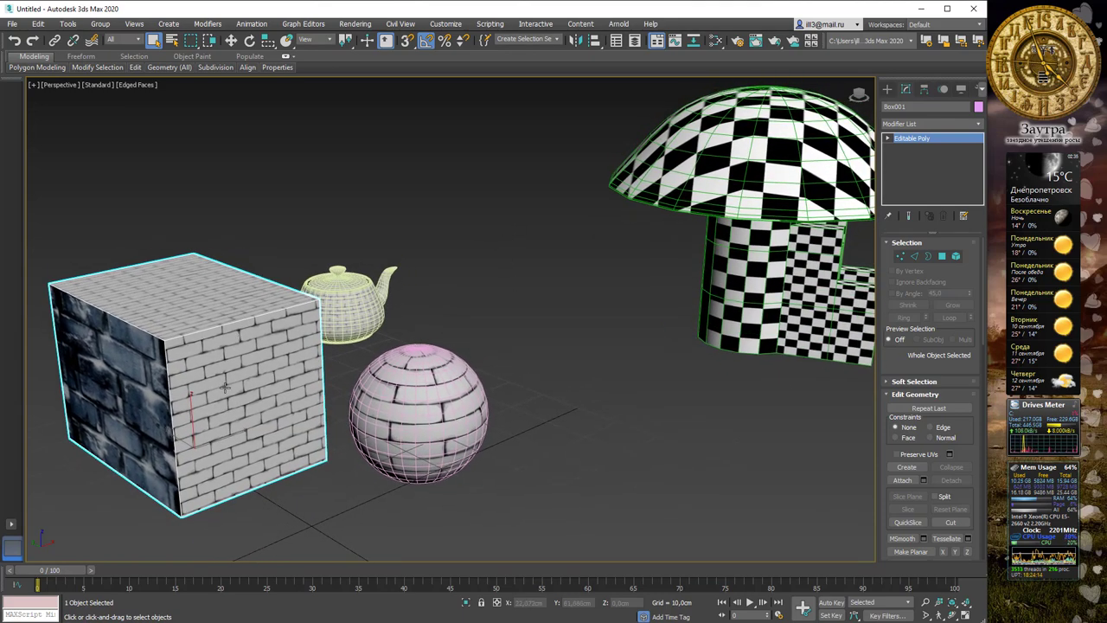
key(e)
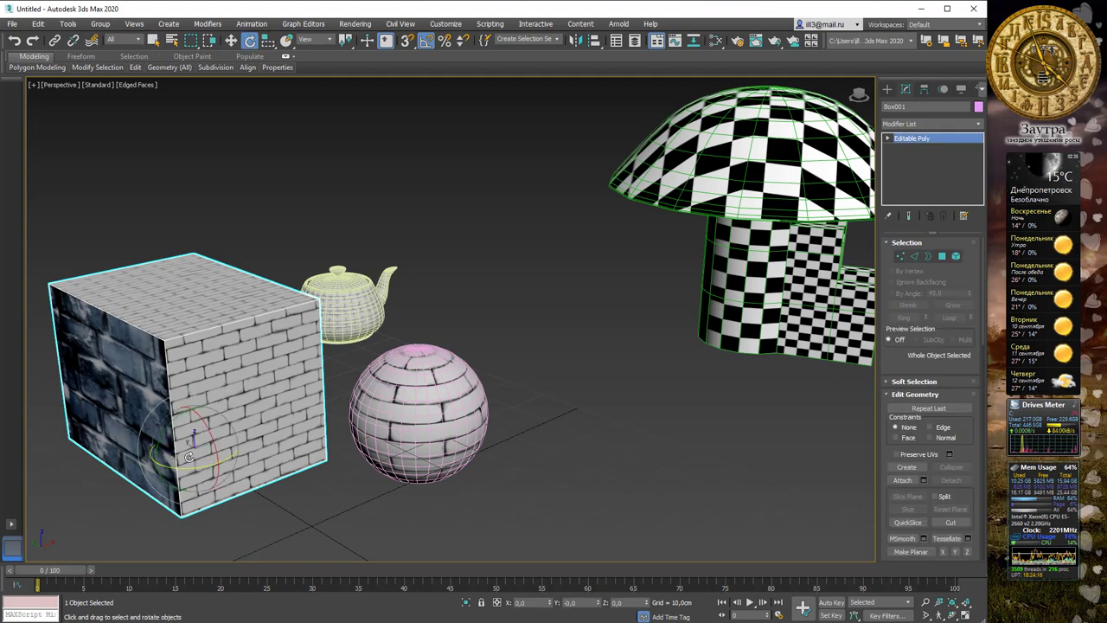
drag(188, 467, 257, 452)
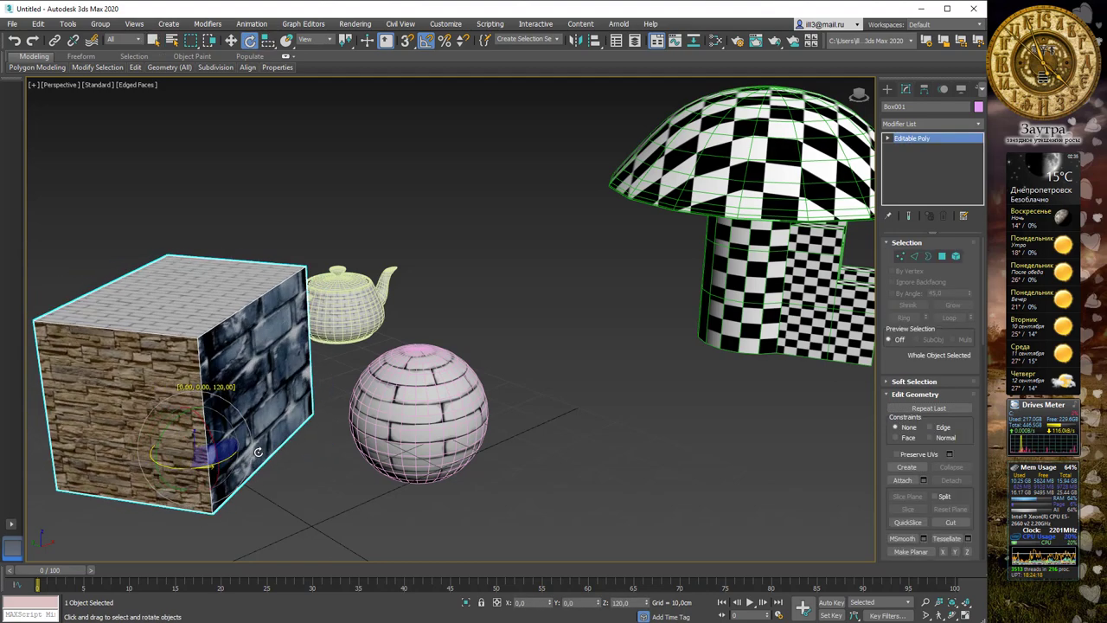
click(578, 366)
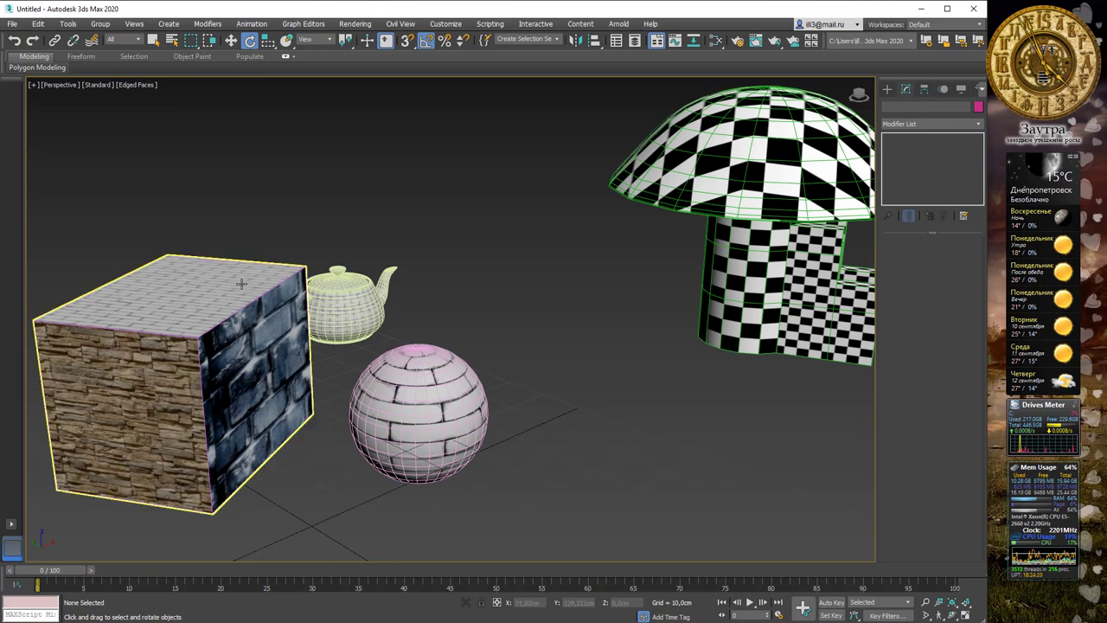
Step: Start a TextPlus object with the caption "виконав ст.гр.132" on the first line and the student's full name on the second
click(886, 89)
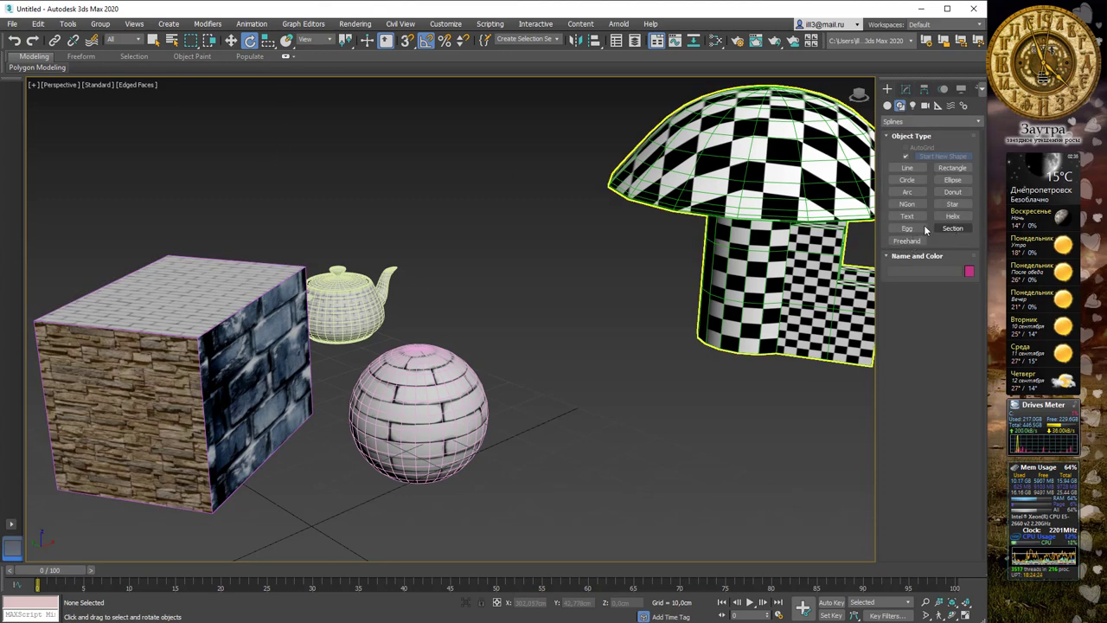
click(886, 106)
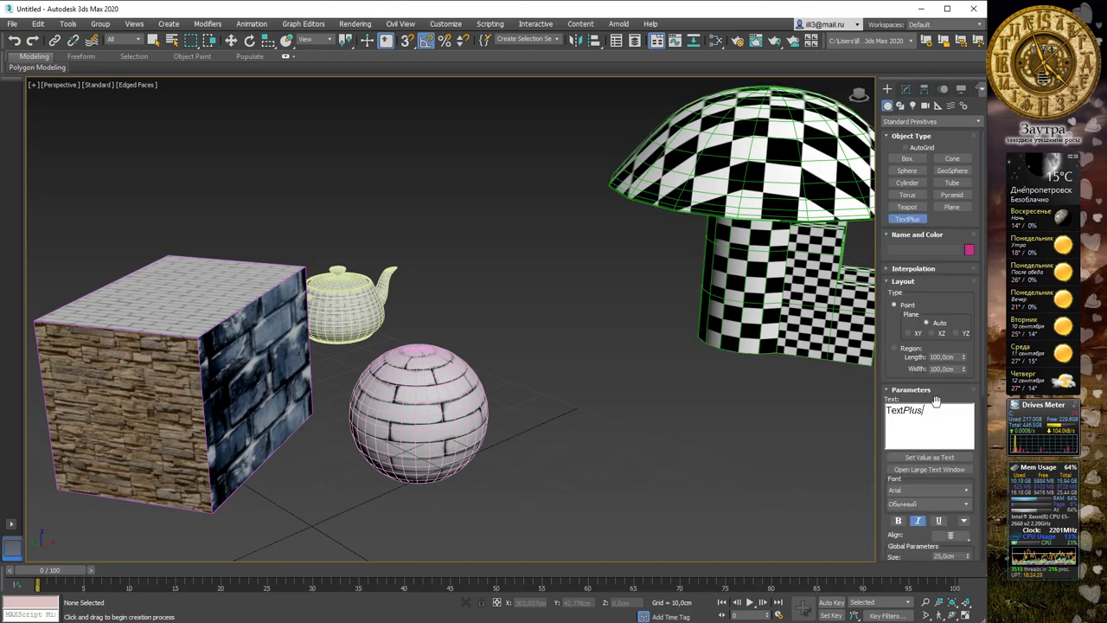
double_click(891, 410)
drag(825, 405, 803, 397)
text(ВИК)
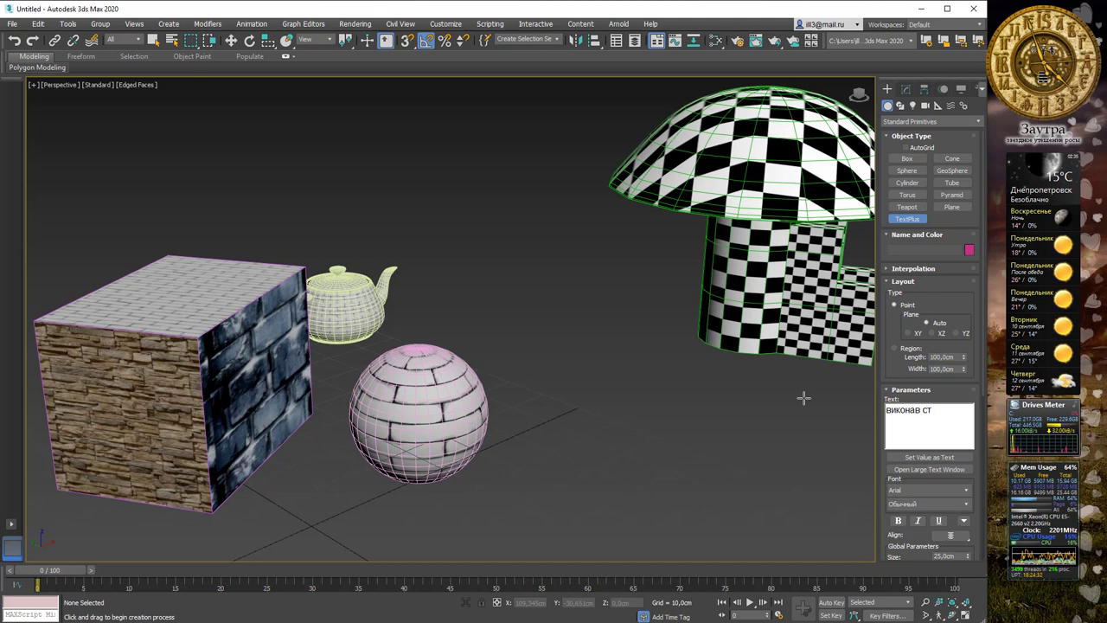
text(онав ст.гр.132)
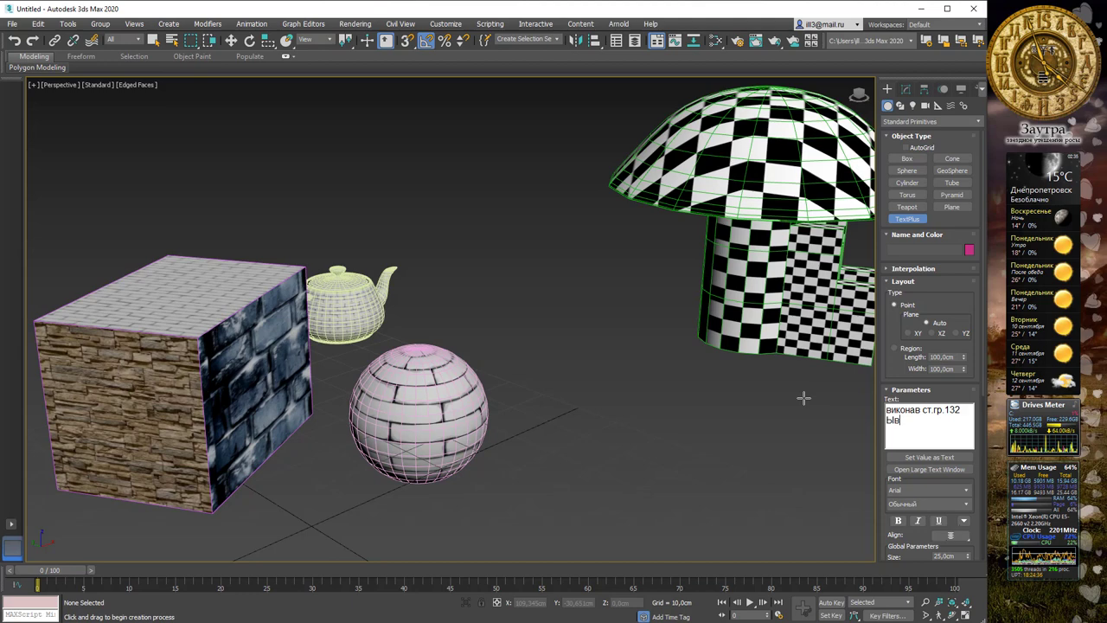
text(Іванов )
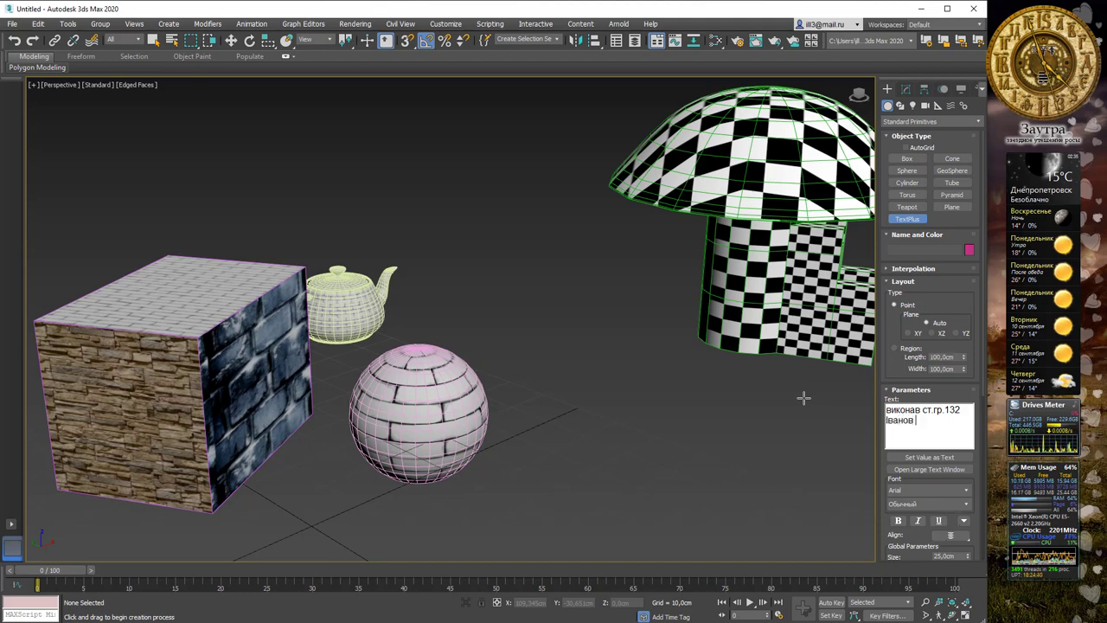
text(стуІван)
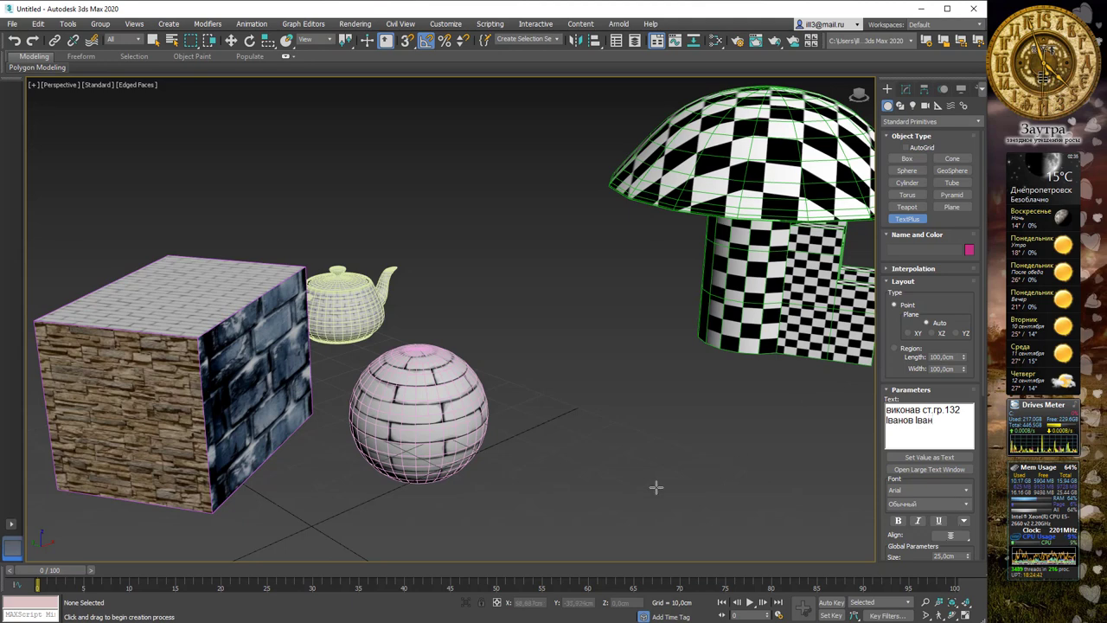
Step: Place the caption on the ground plane beside the sphere and set its text size to 12 cm
click(567, 465)
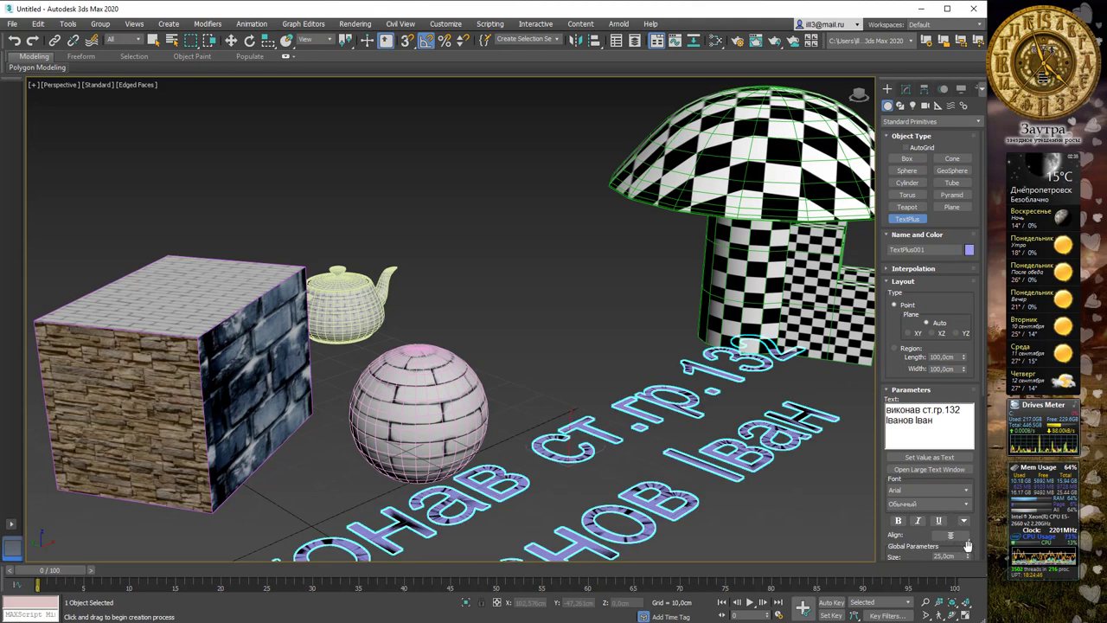
scroll(966, 519, down, 3)
drag(967, 421, 957, 453)
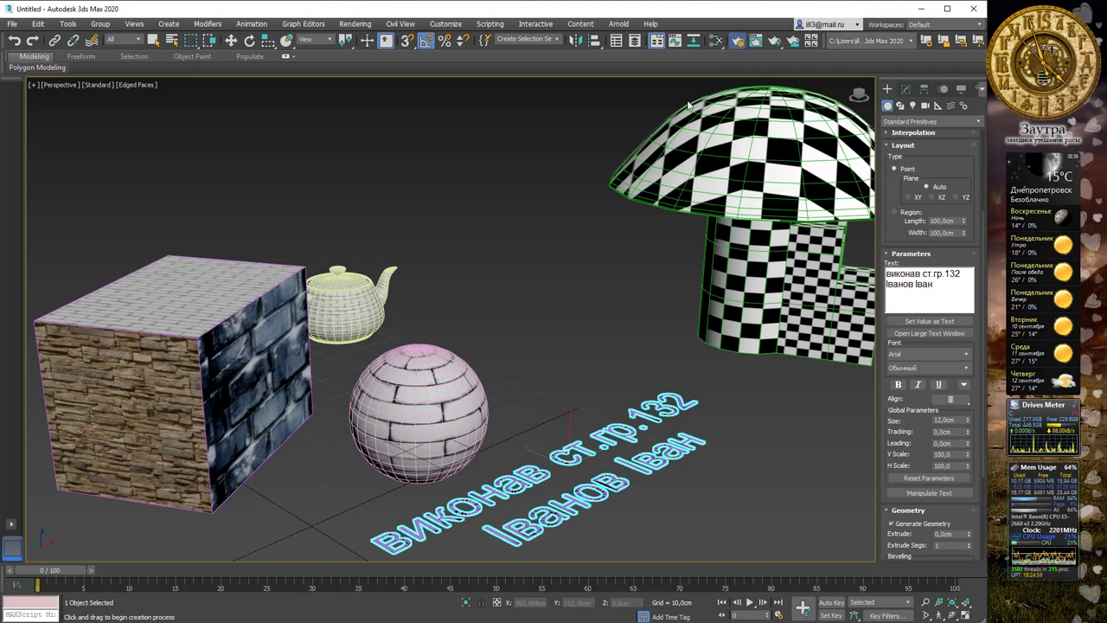
Step: Set the render output size to 1320 x 1240 and render the Perspective view with the Scanline Renderer
key(F10)
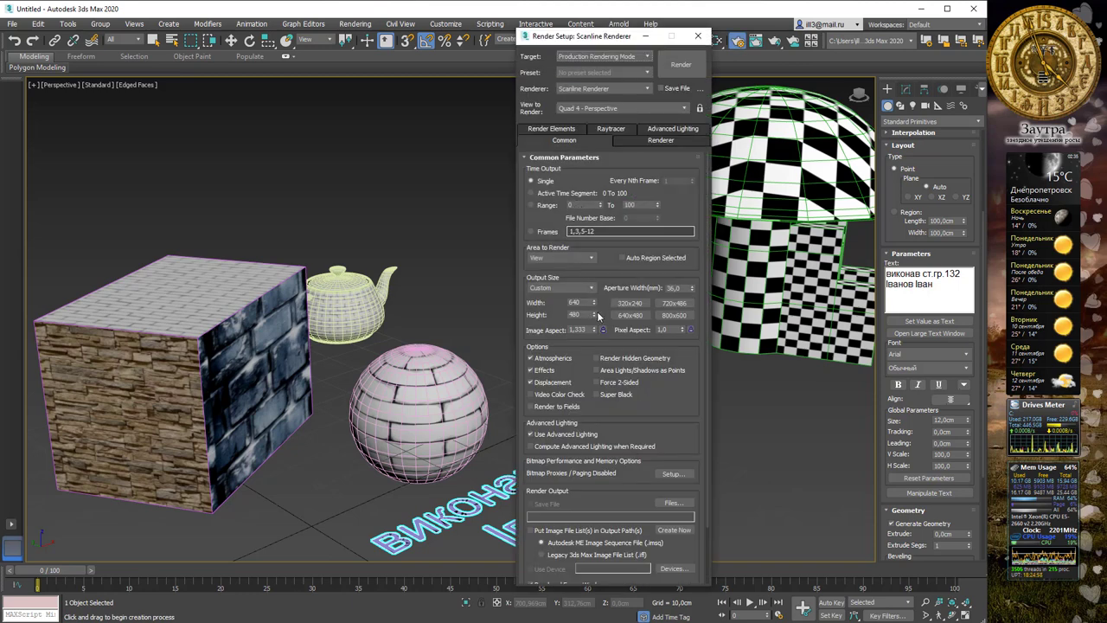
click(630, 303)
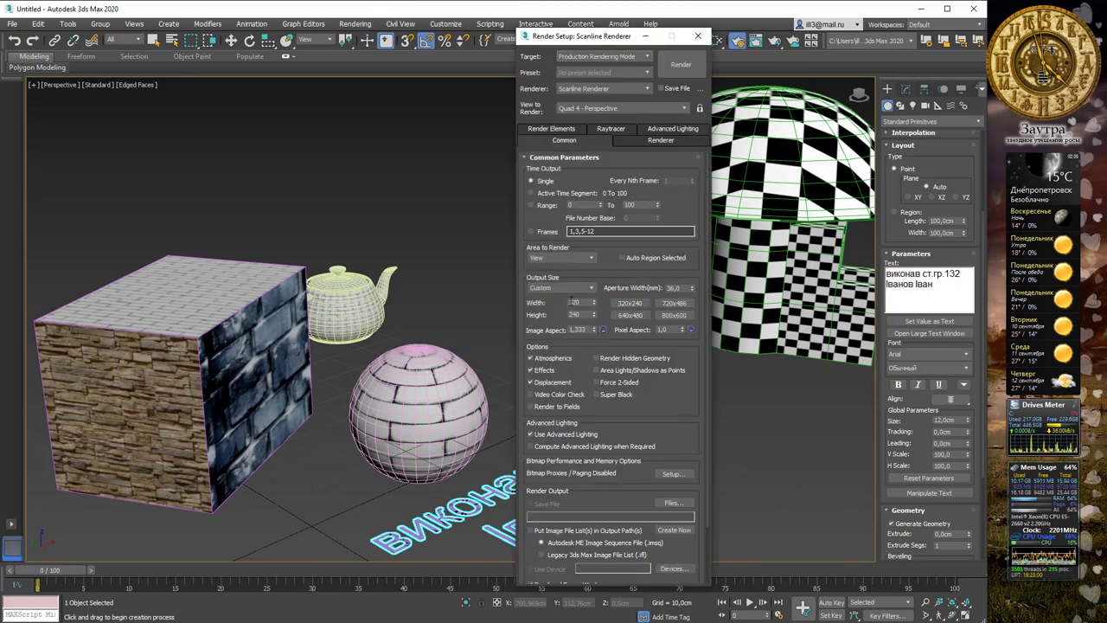
click(573, 315)
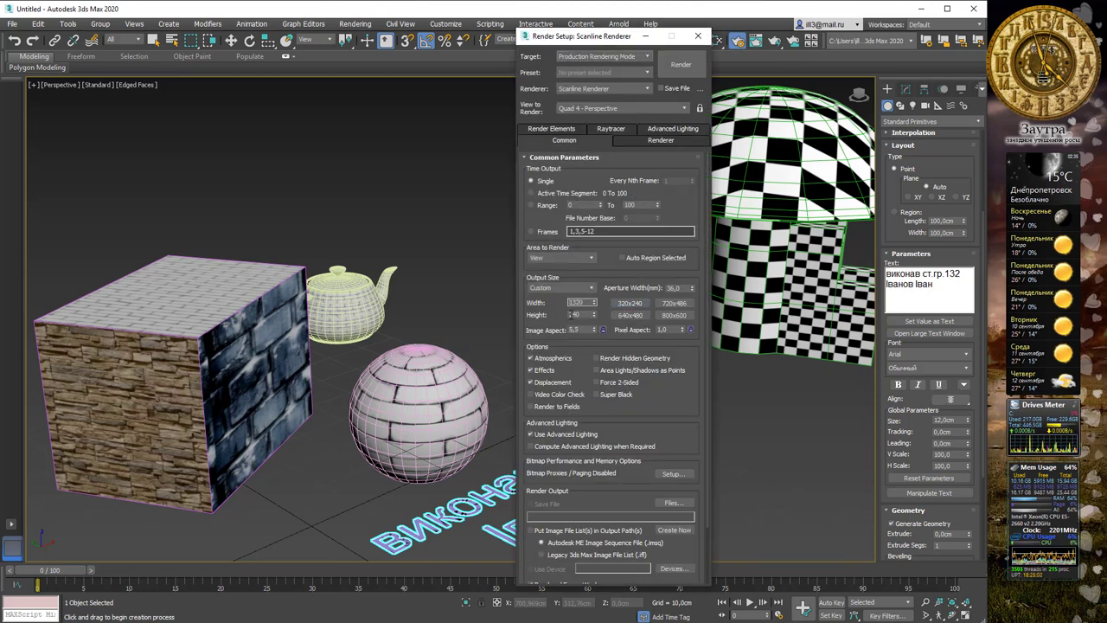
click(679, 68)
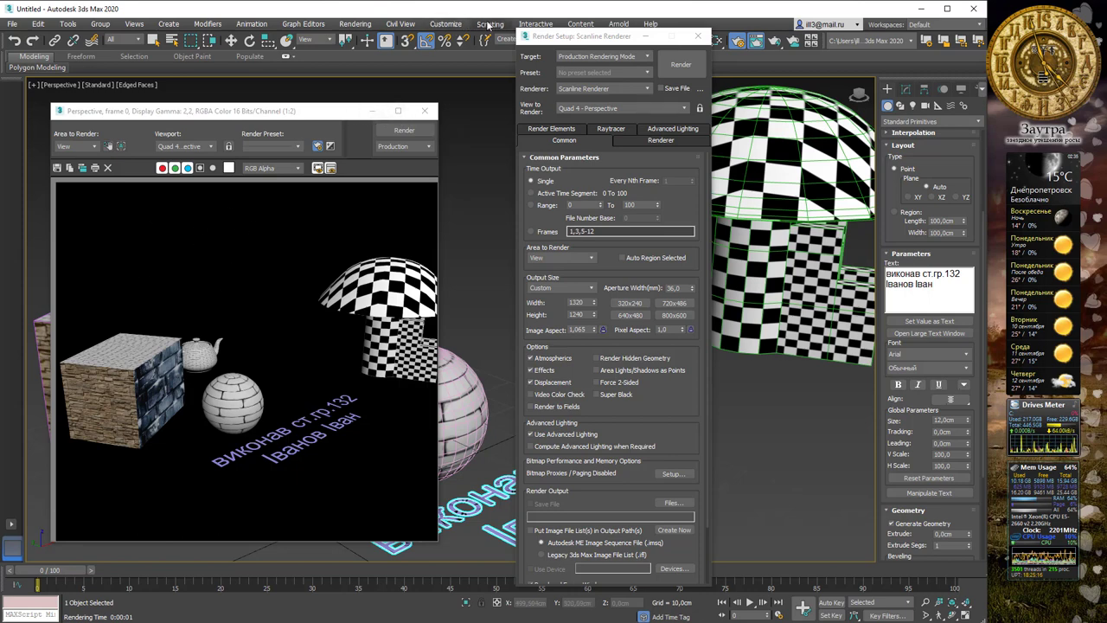
Step: Change the environment background color to a neutral light grey with value 133 and render the Perspective view again
click(355, 24)
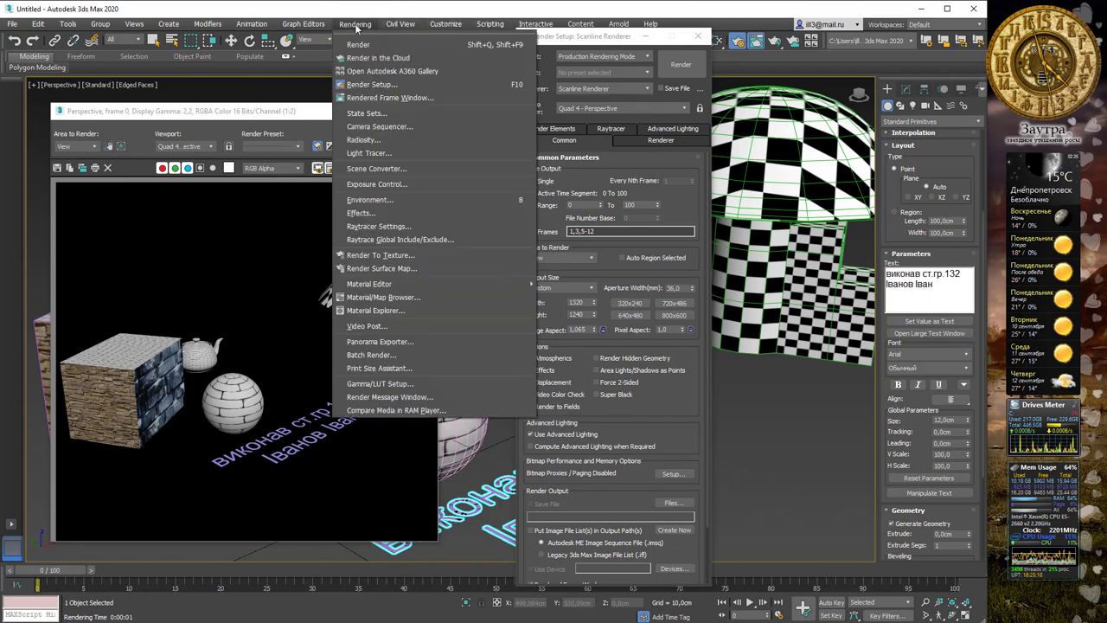
click(409, 201)
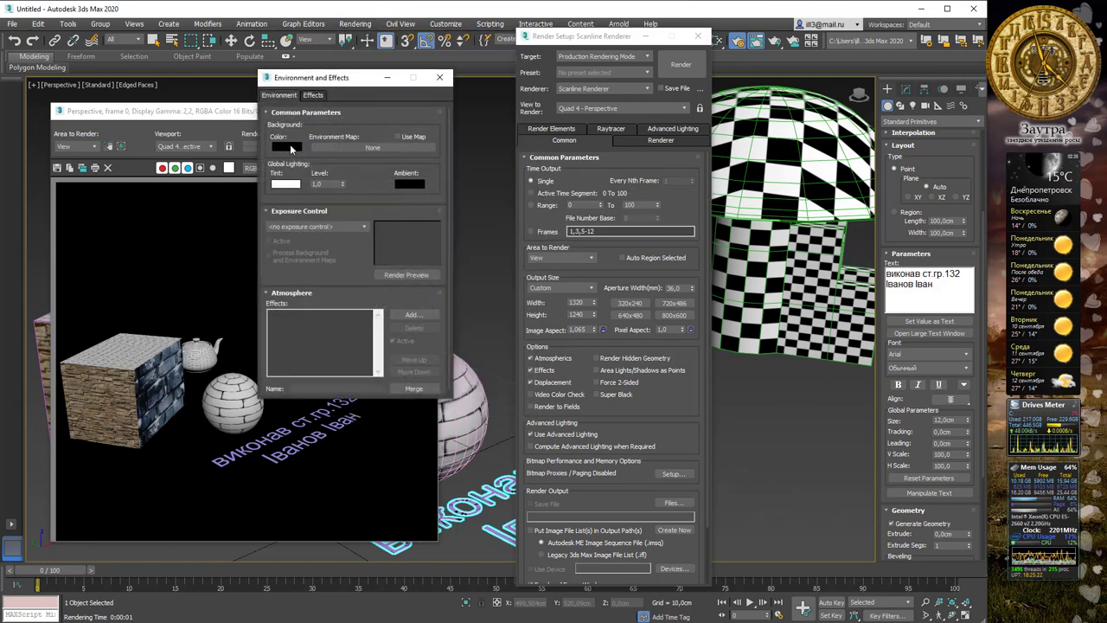
click(290, 143)
drag(337, 110, 338, 122)
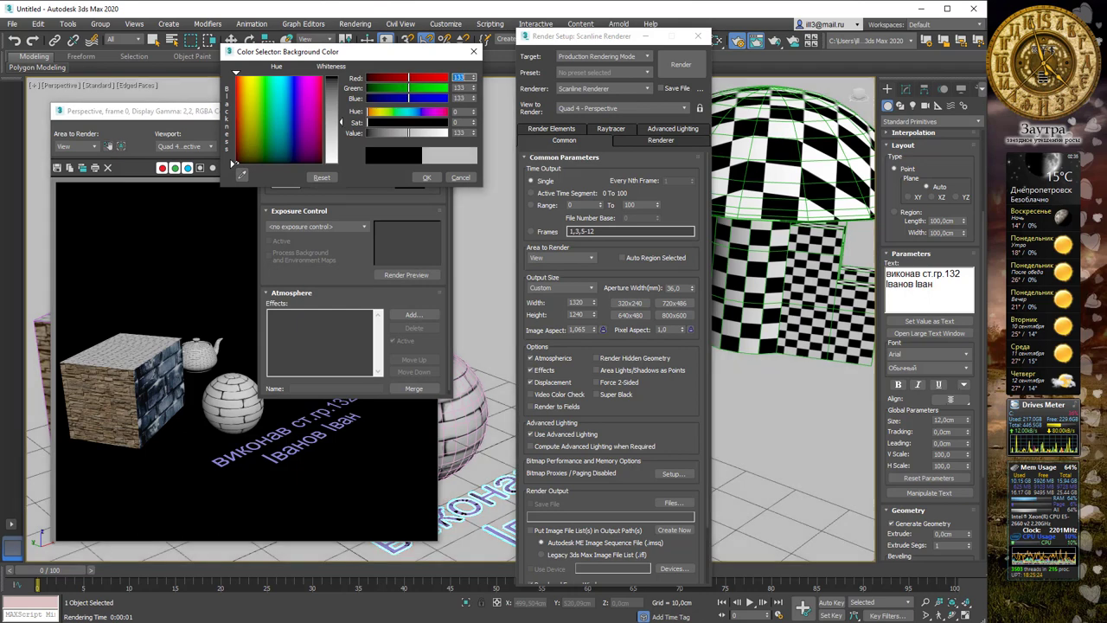
click(427, 178)
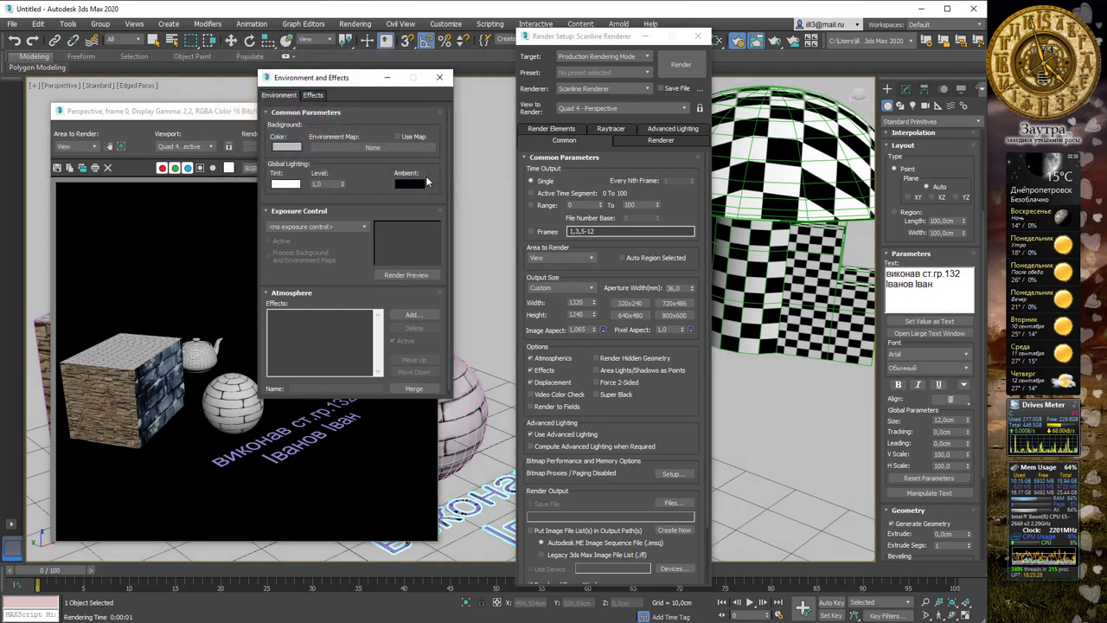
click(679, 66)
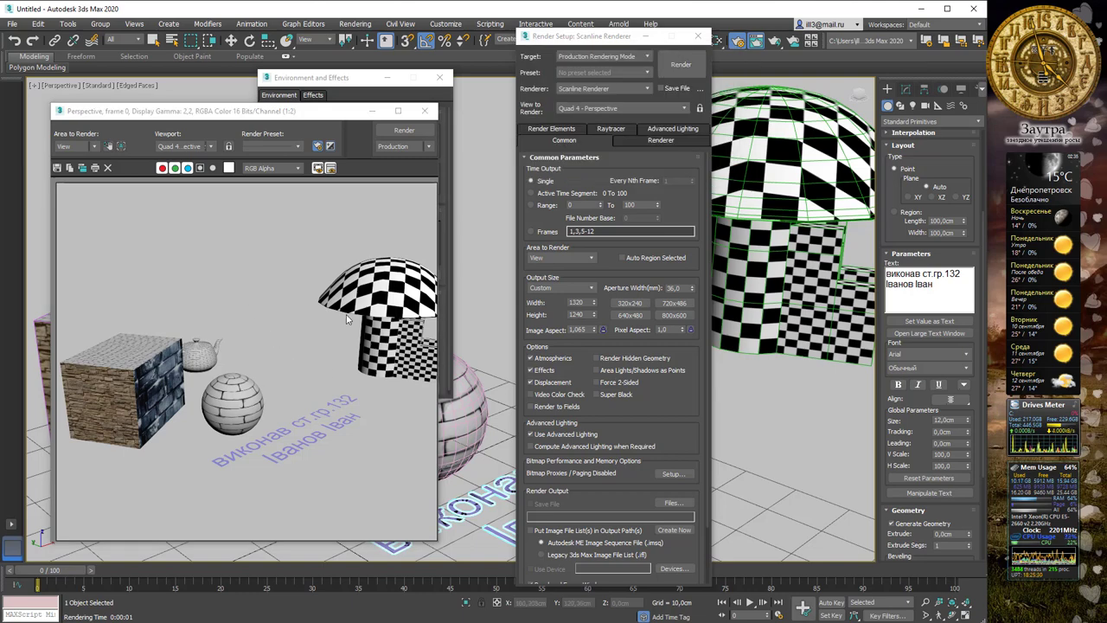
Step: Save the rendered image to the desktop as the JPEG file "работа 2" with quality 95
click(58, 168)
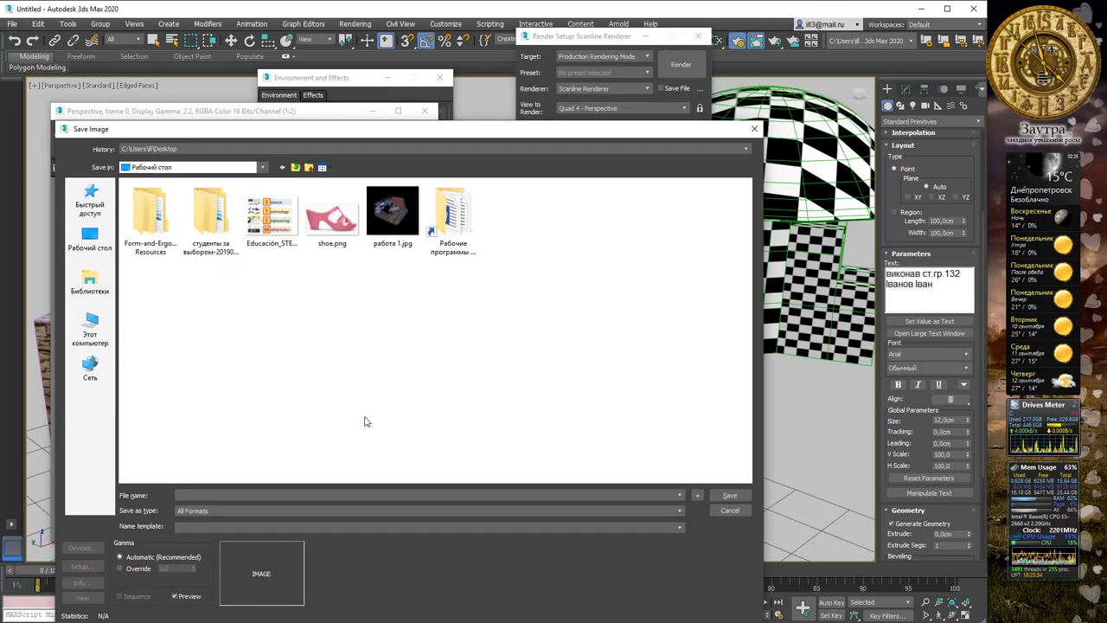
text(ра)
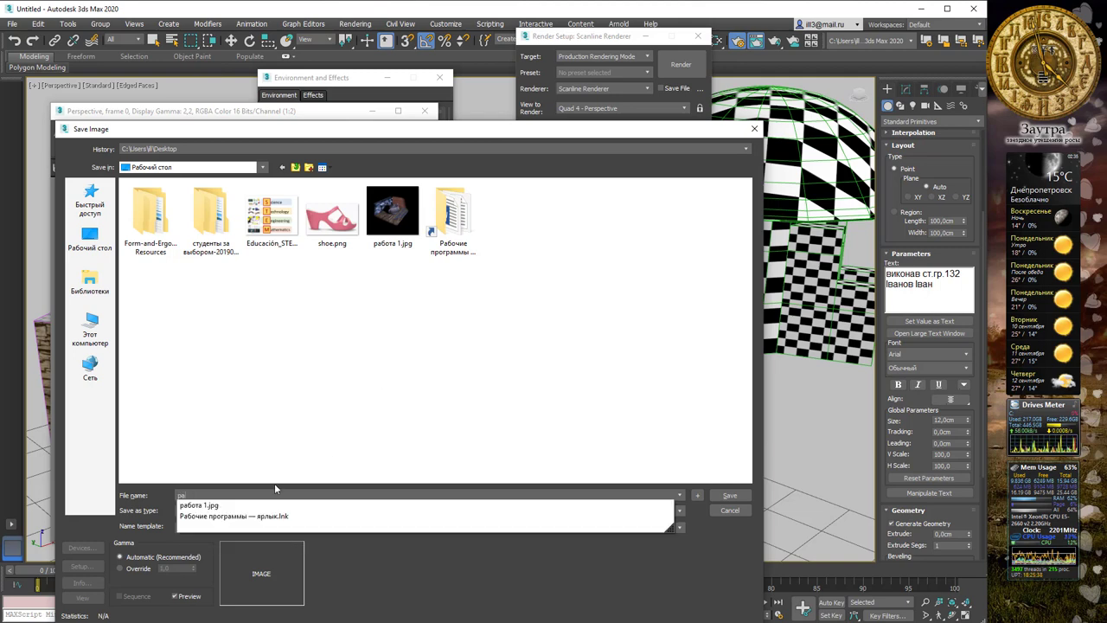
text(бота 2)
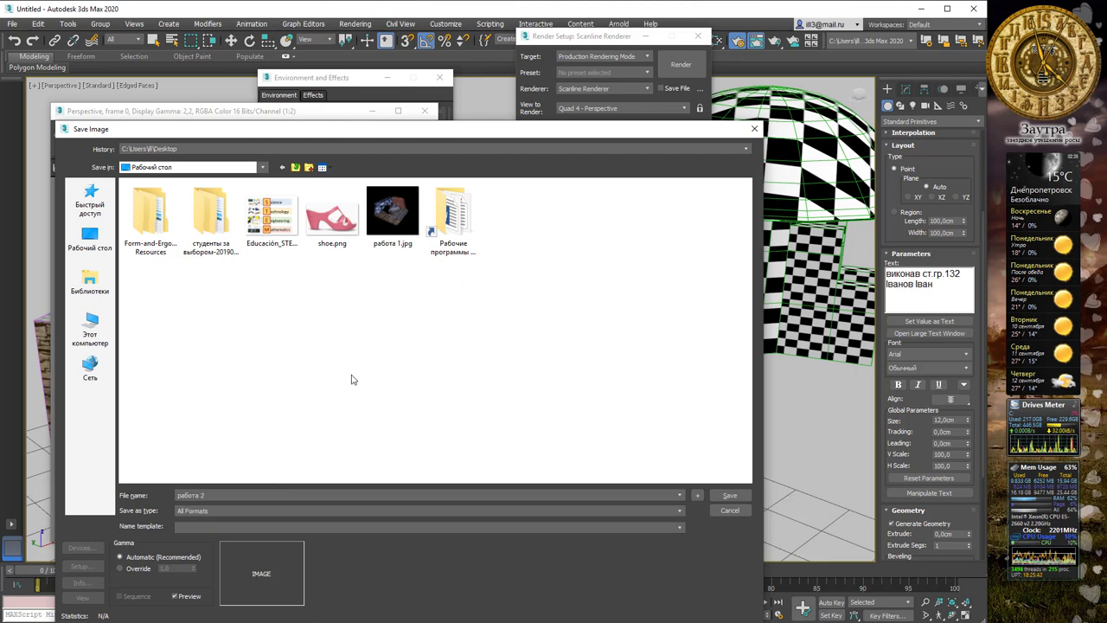
click(215, 515)
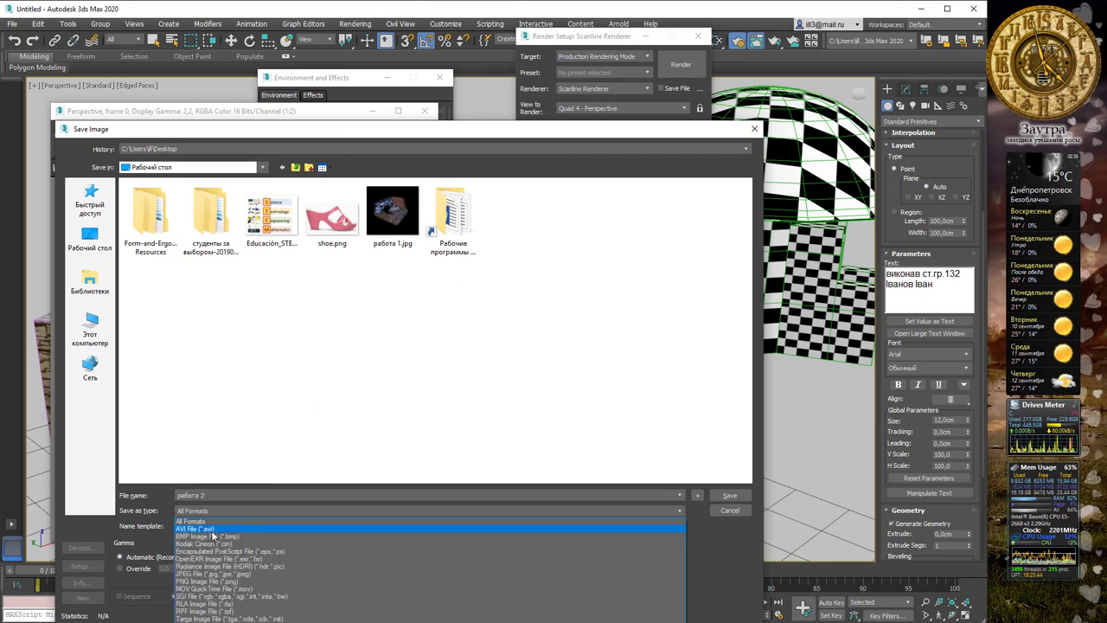
click(199, 574)
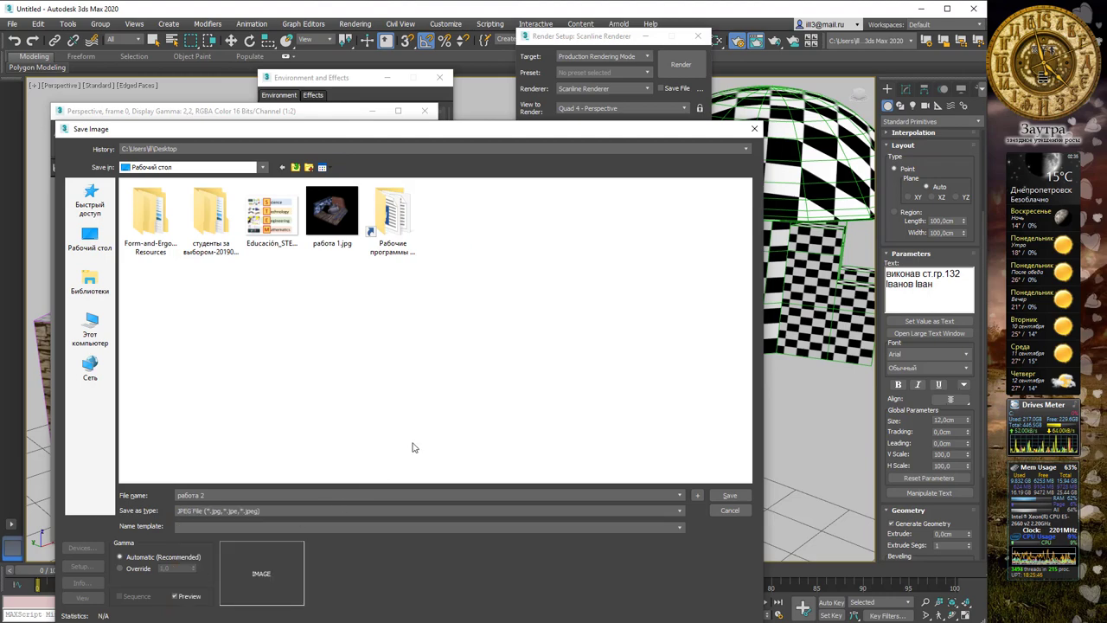
click(740, 494)
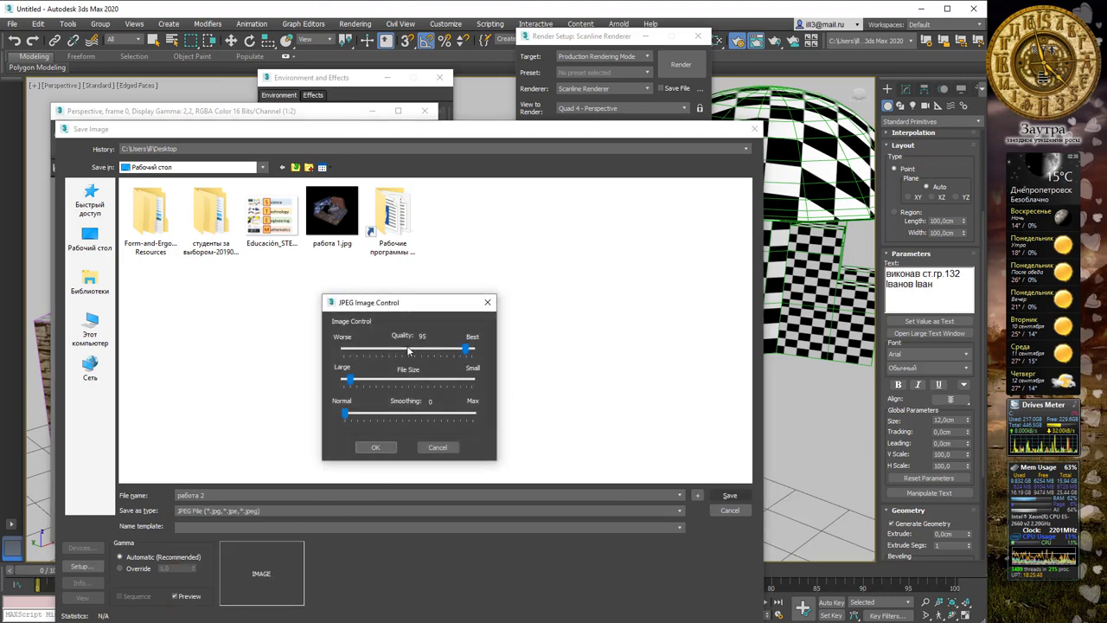
click(375, 448)
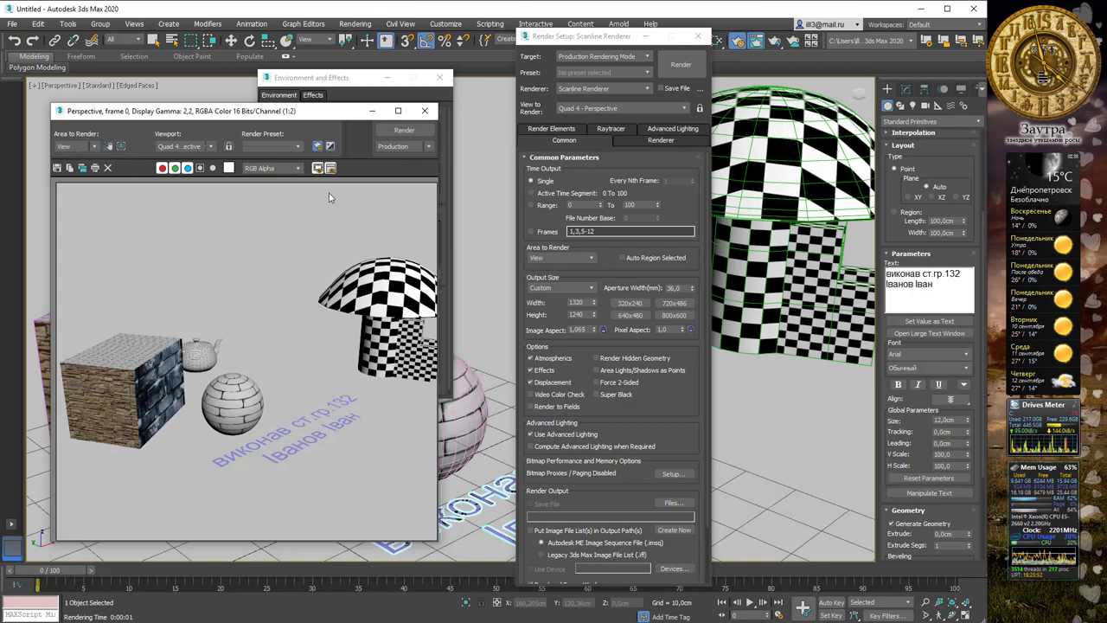
drag(330, 116, 377, 117)
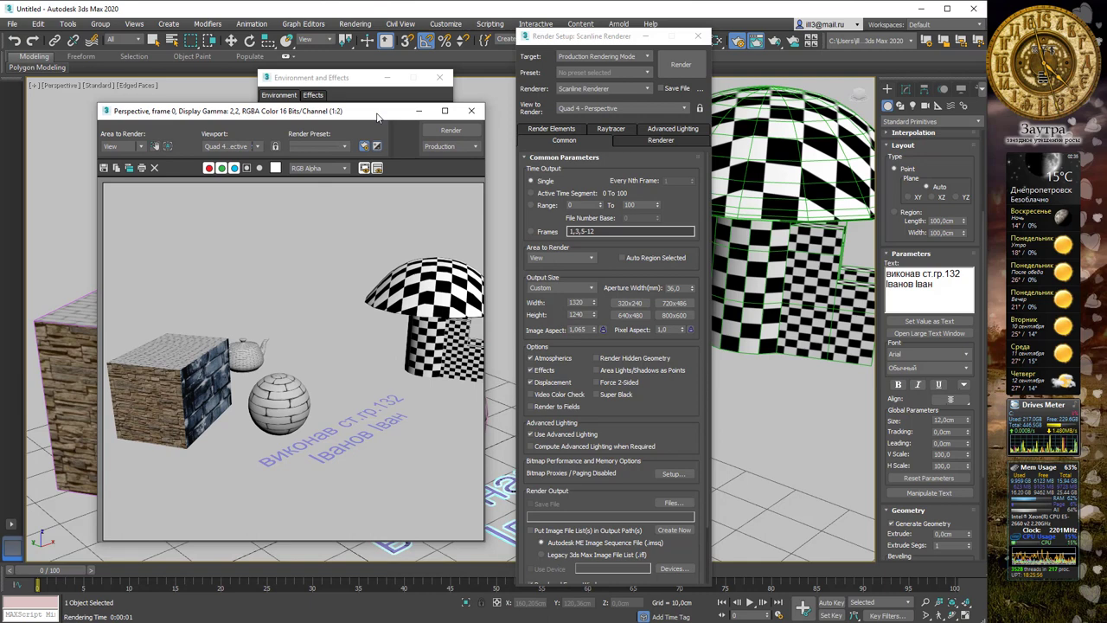